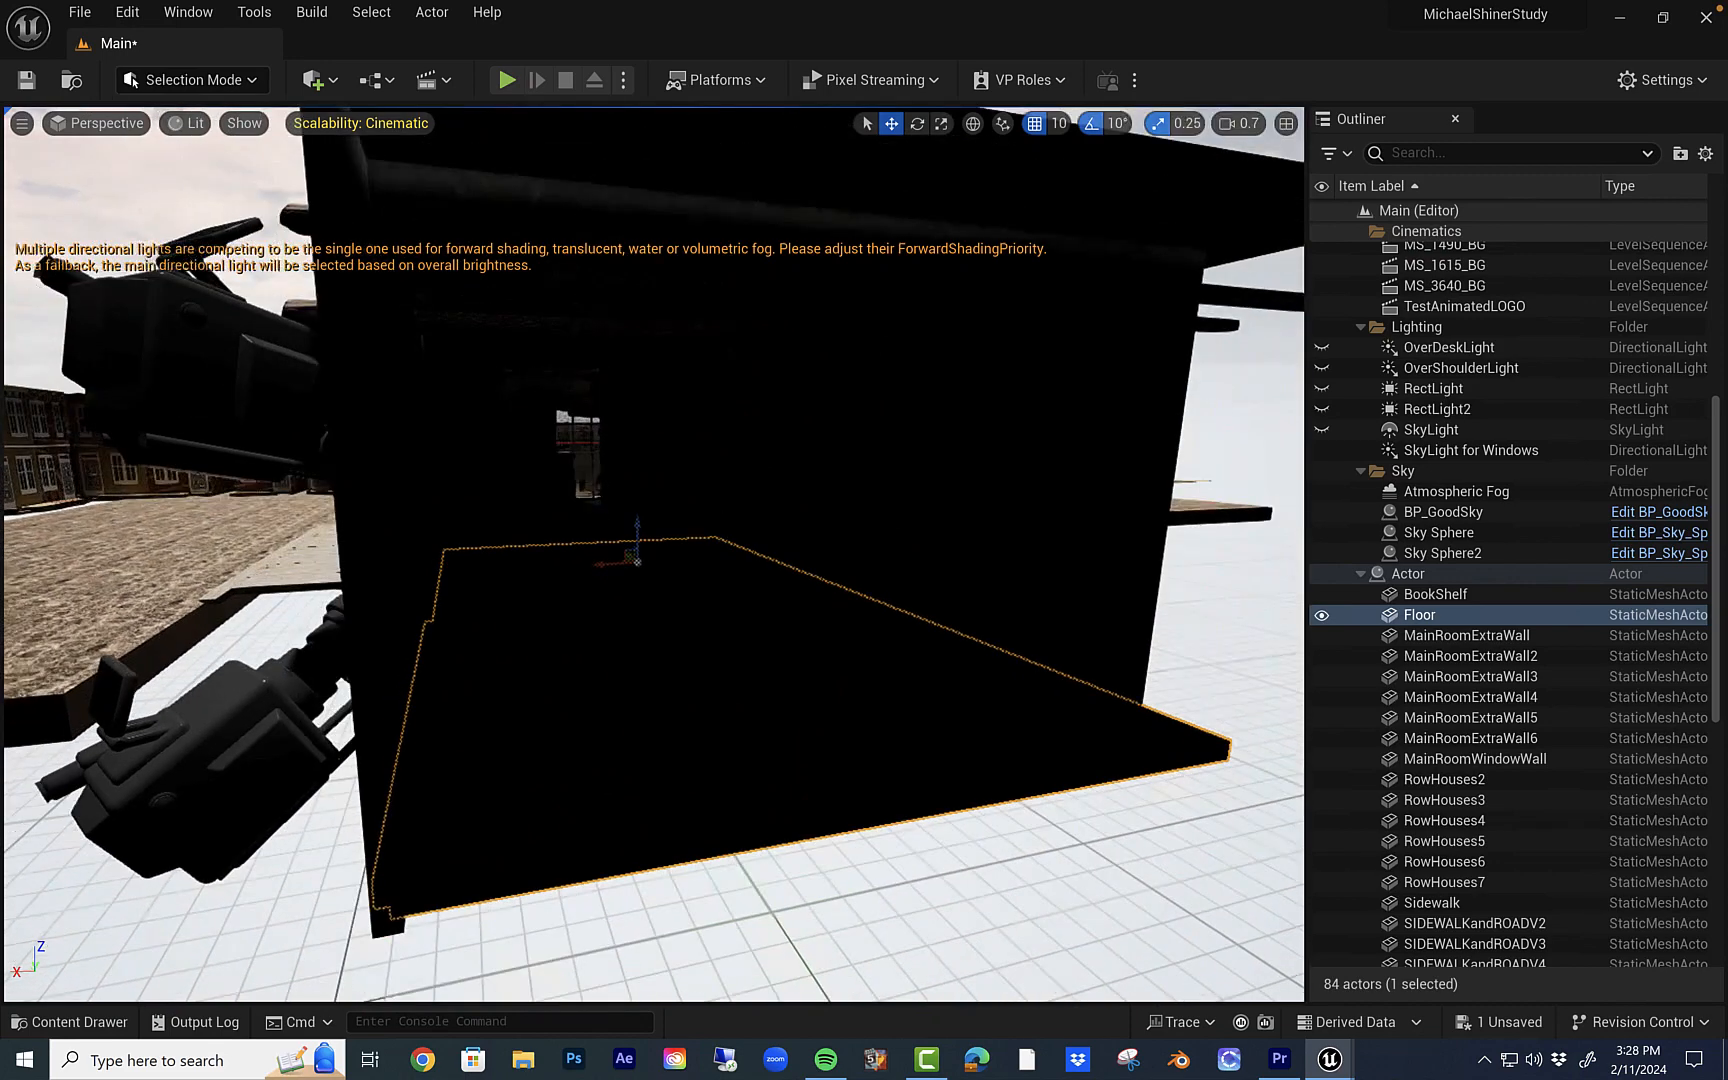
Make the OverDeskLight, OverShoulderLight, RectLight, RectLight2 and SkyLight visible in the level
key("w")
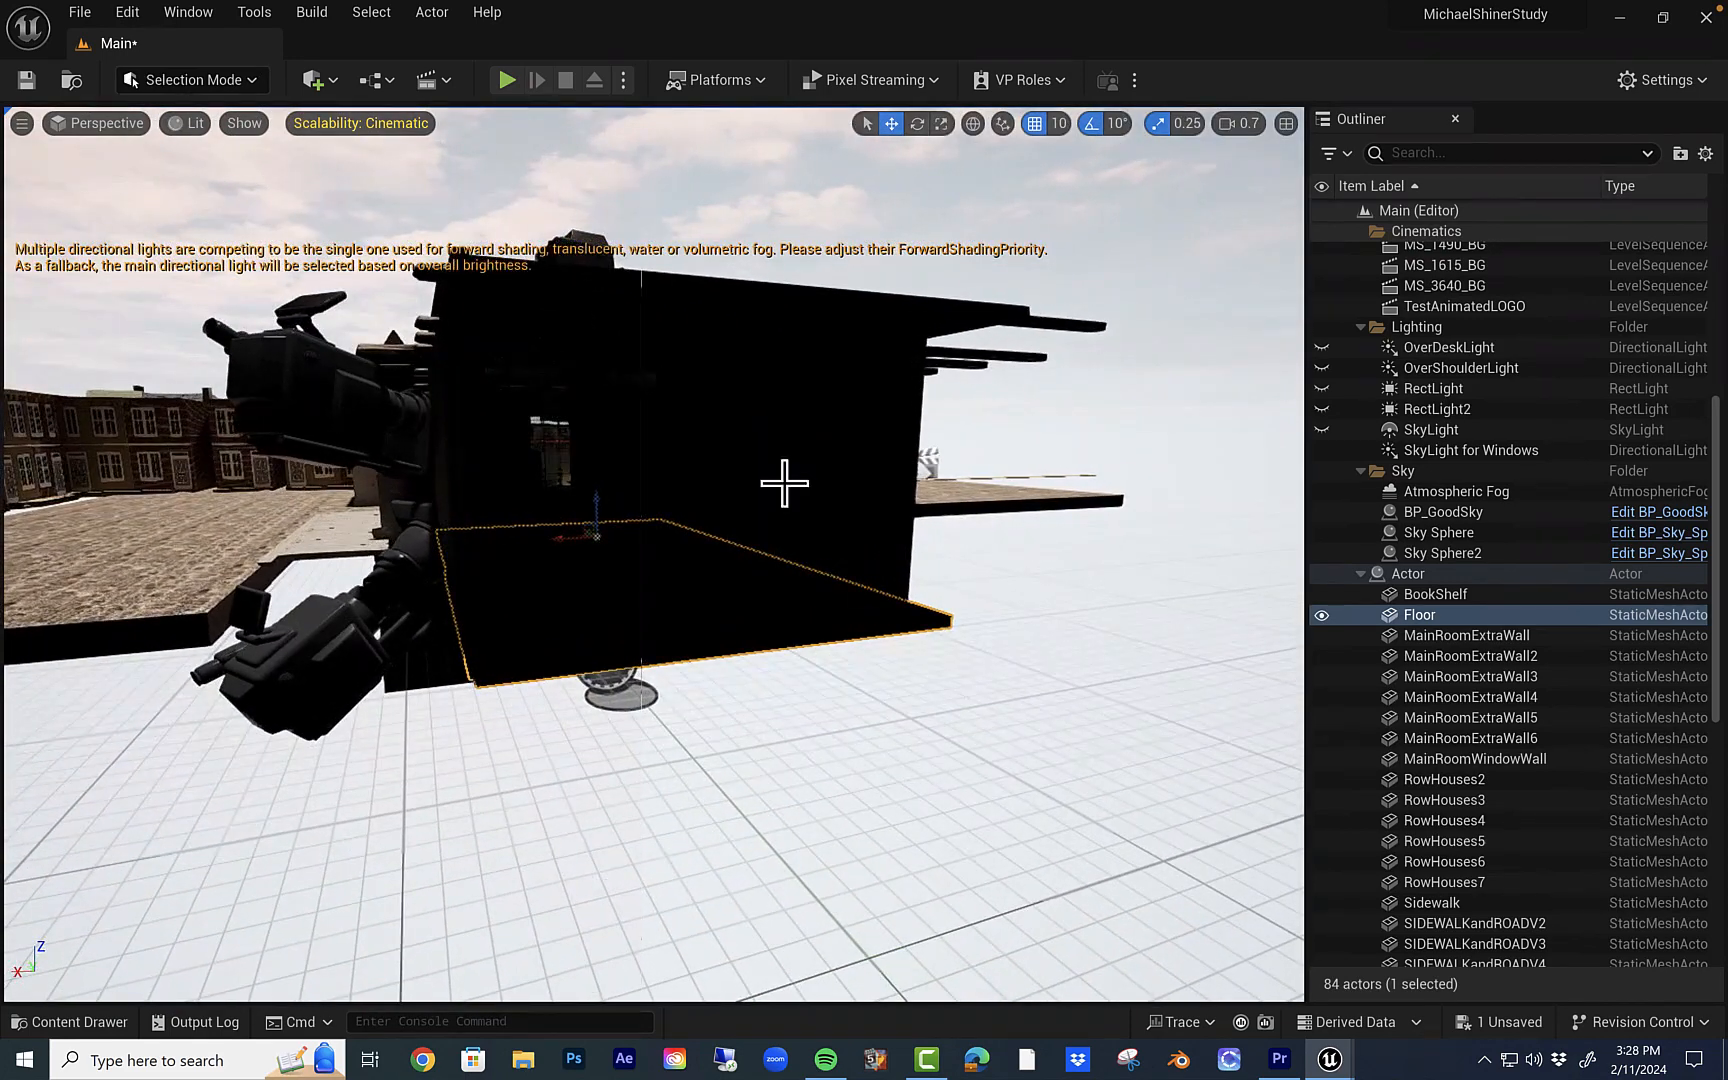
left_click(784, 483)
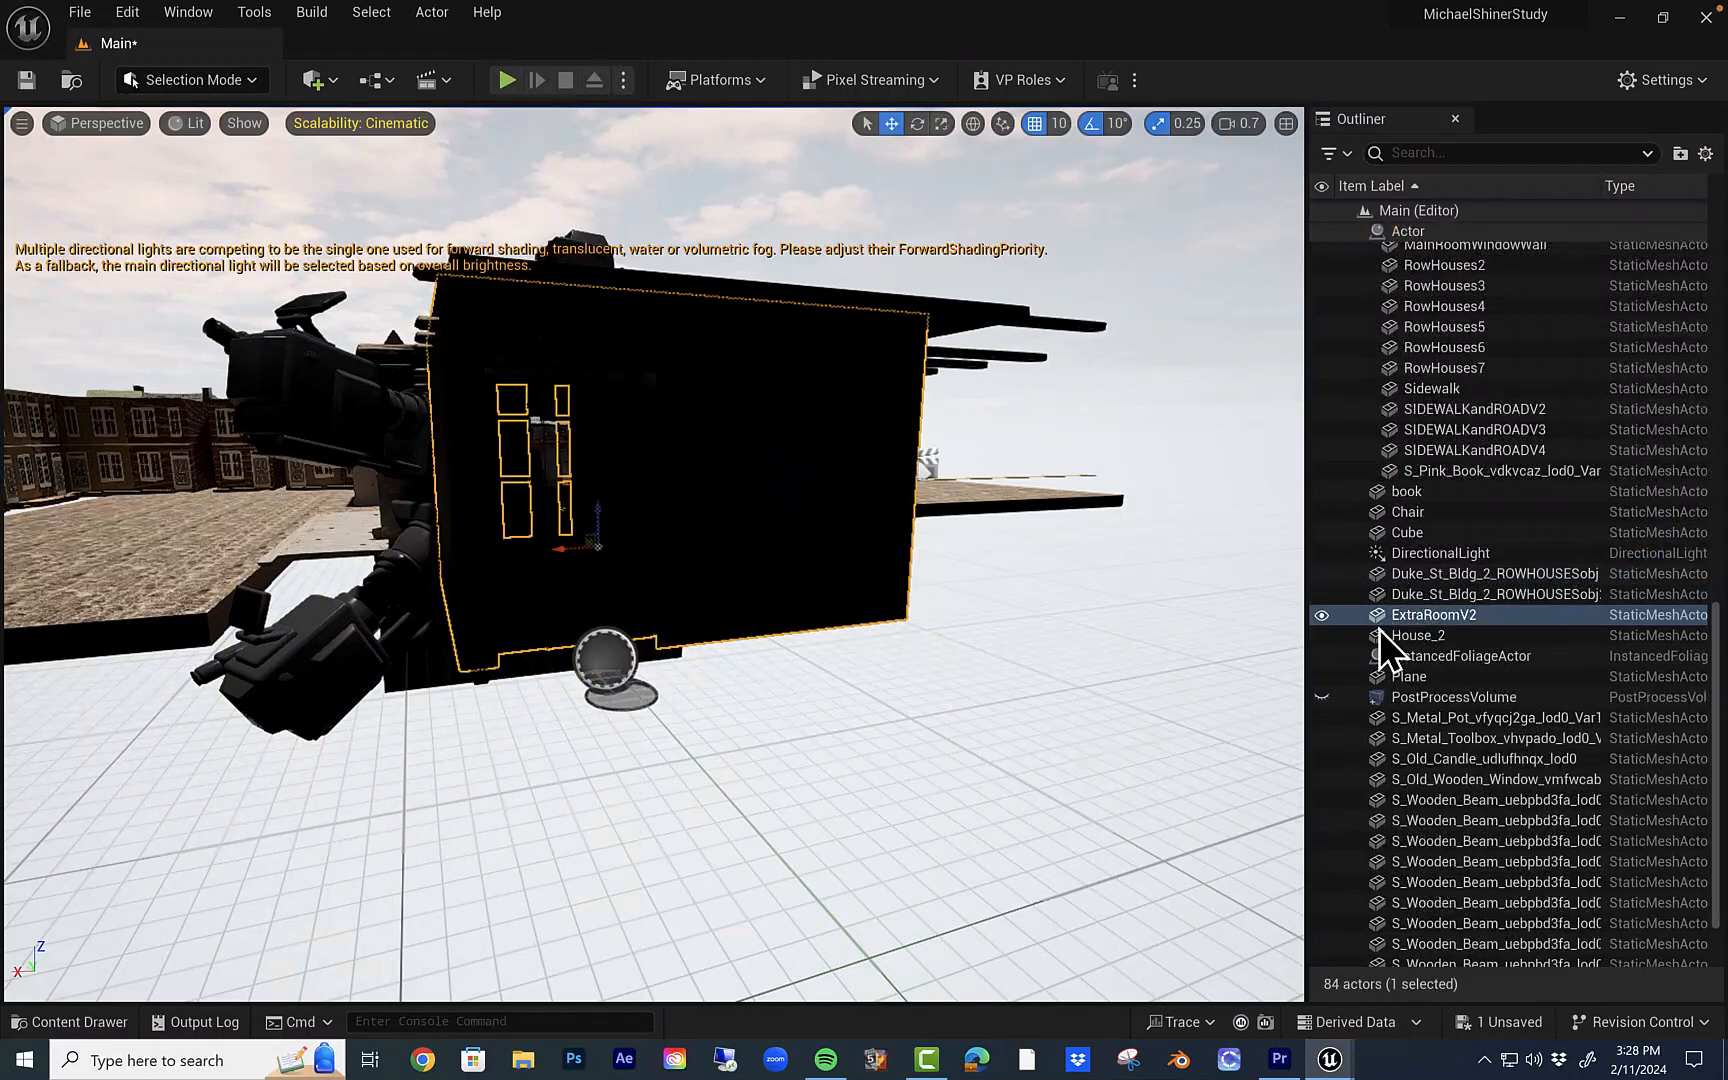
scroll(1378, 629, "up", 8)
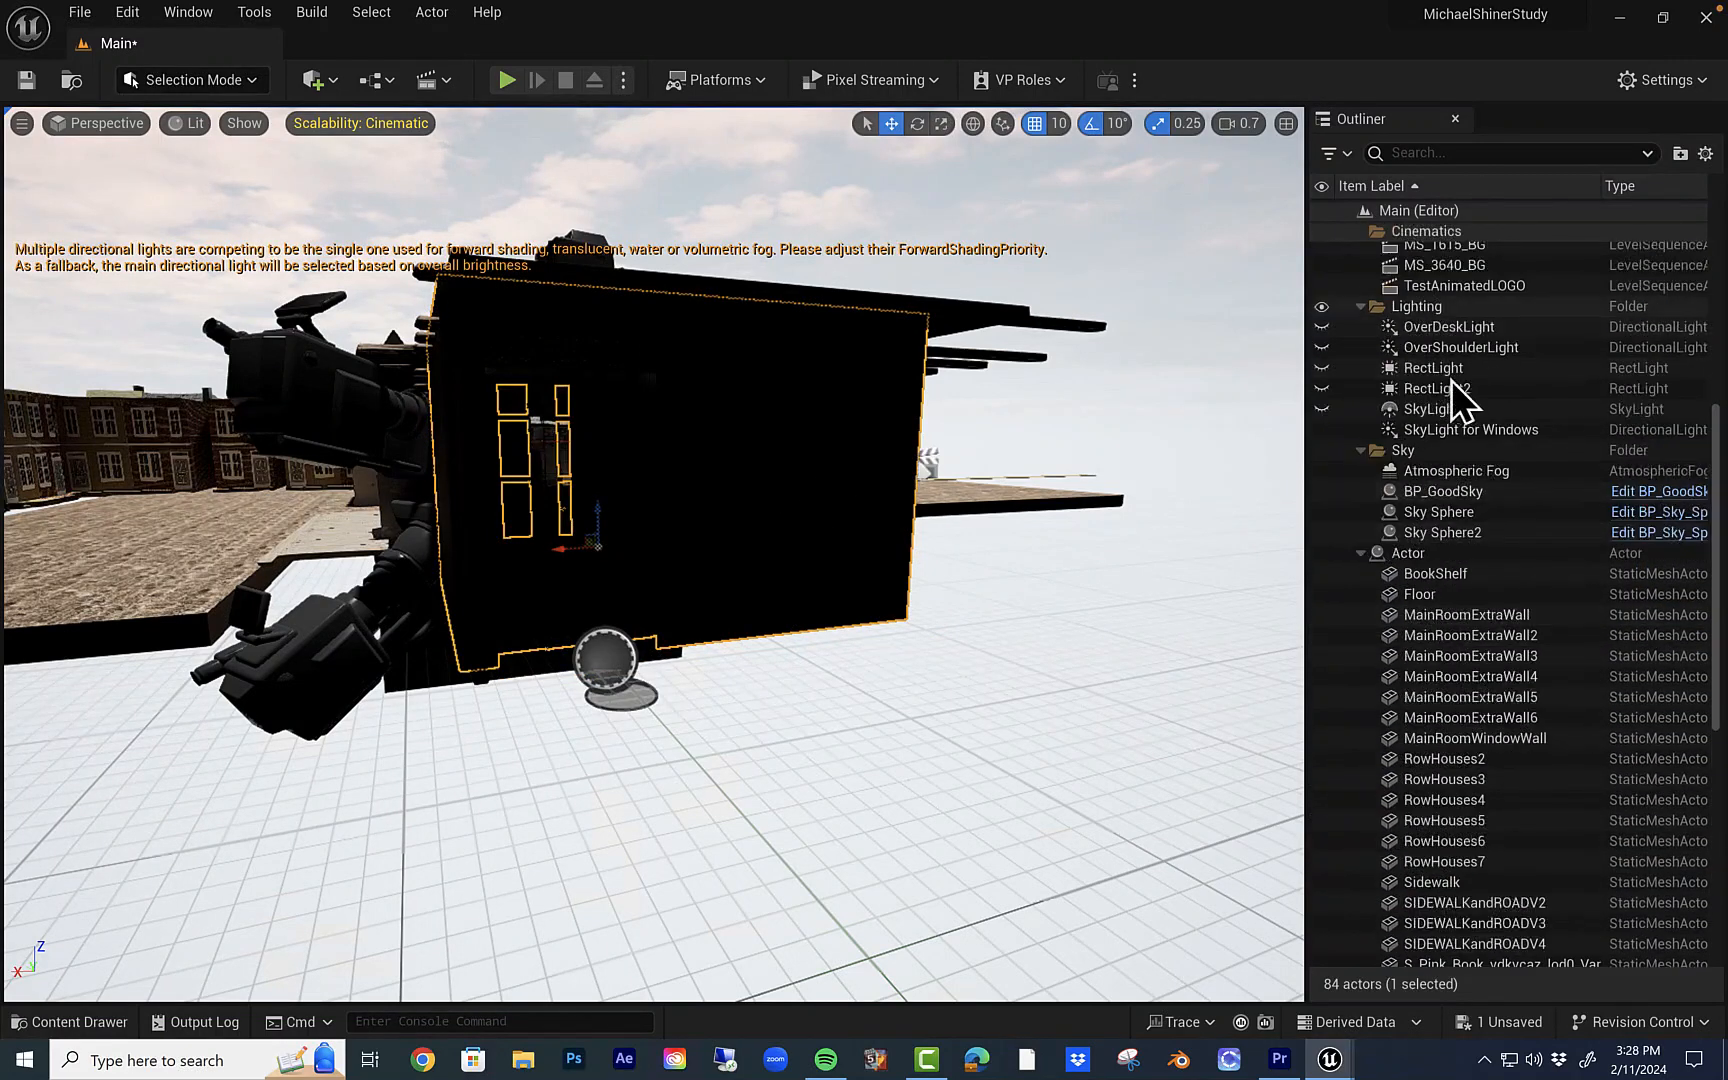
left_click_drag(1323, 329, 1323, 387)
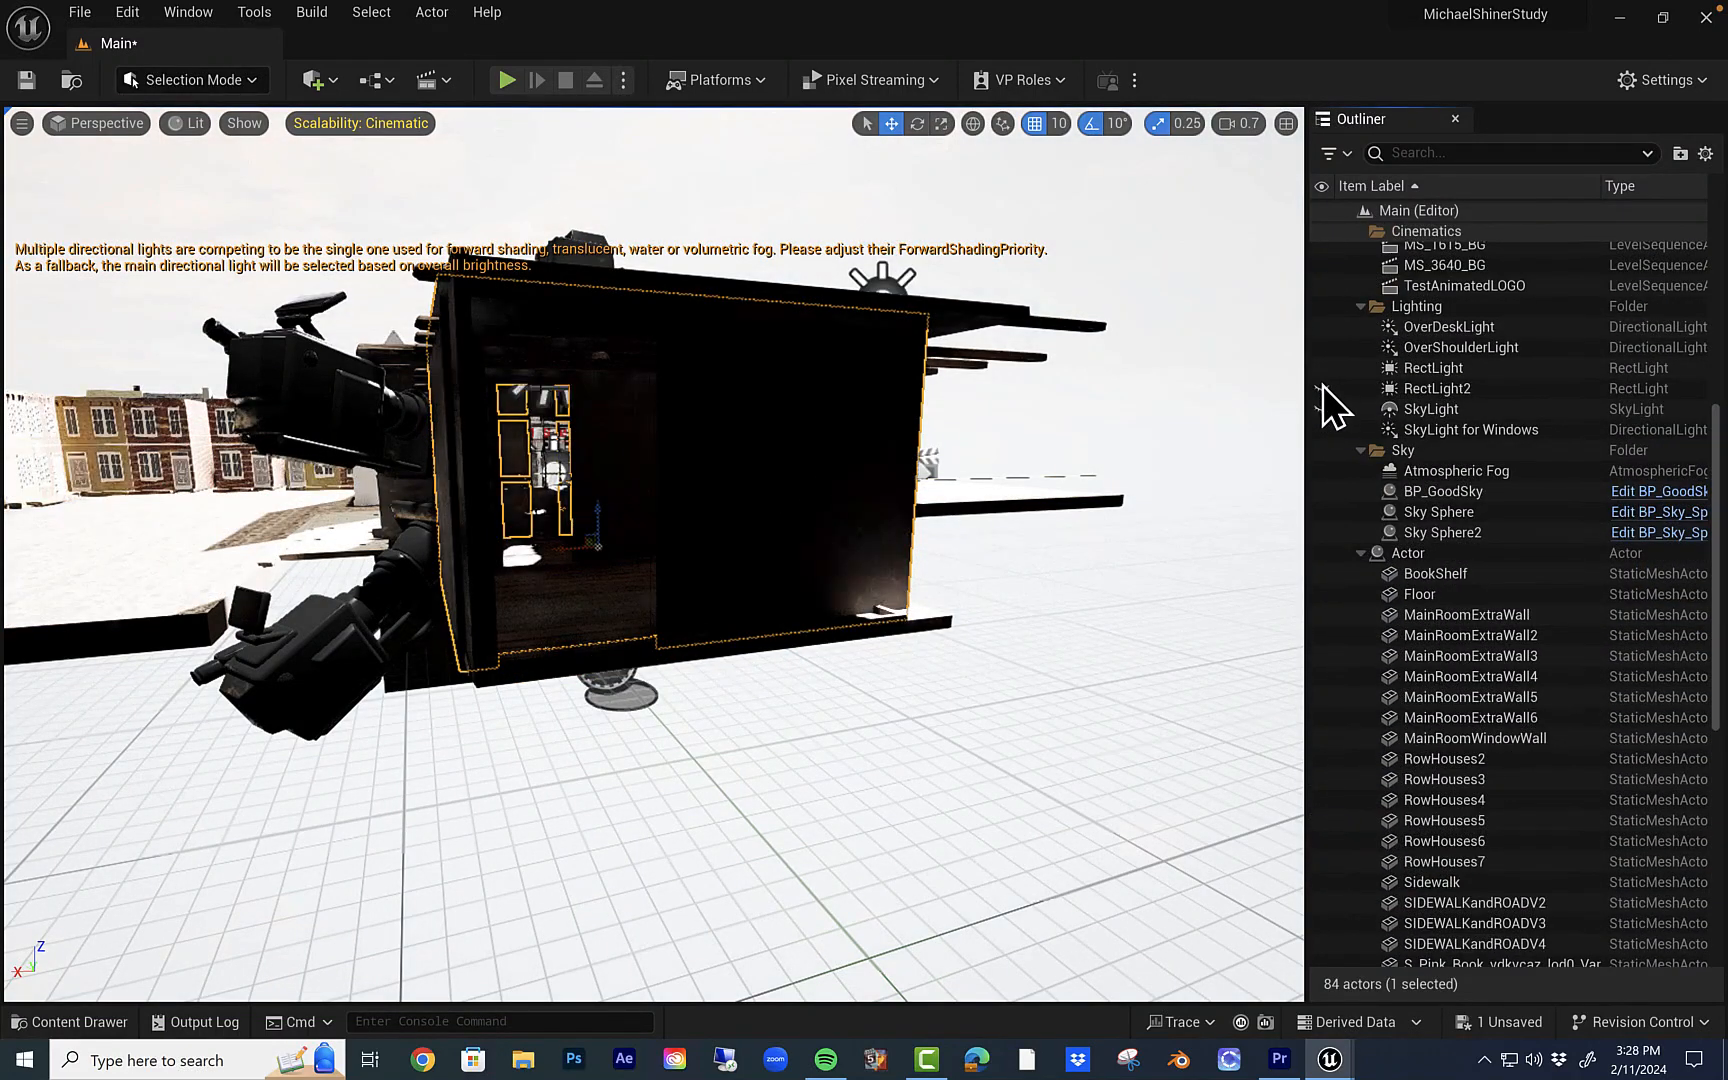
left_click(1322, 409)
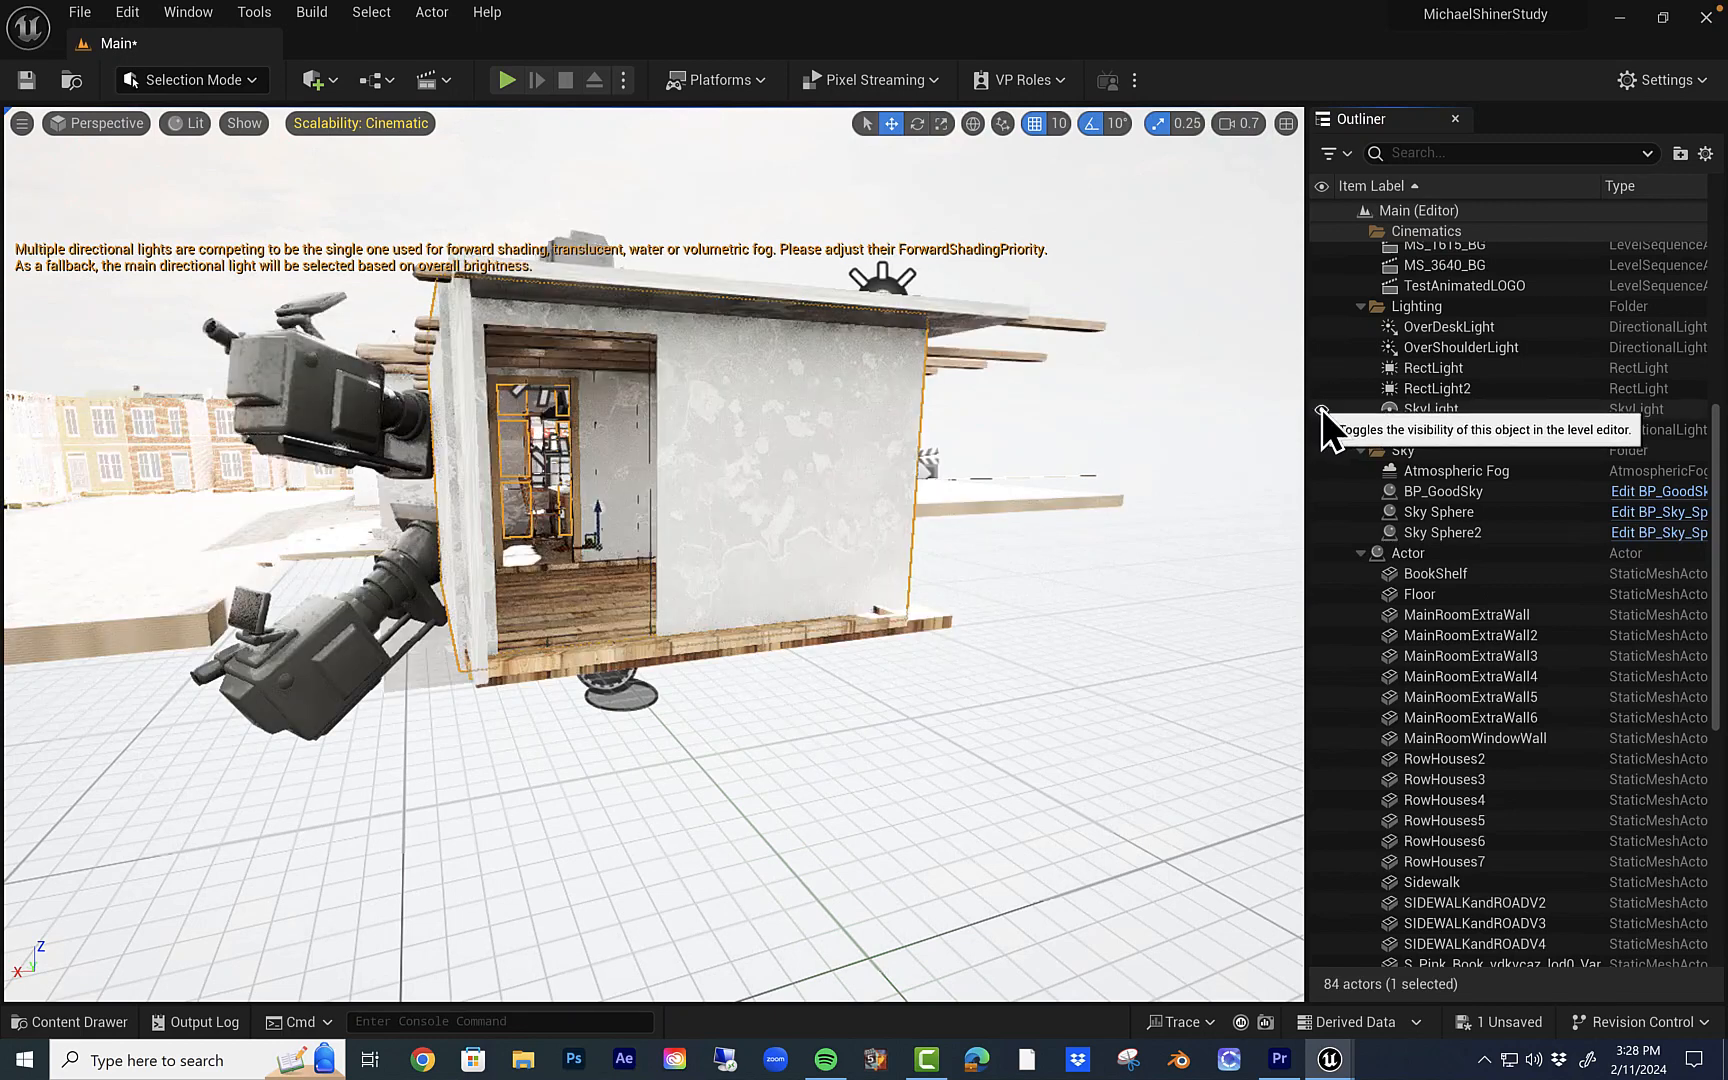
Hide the ExtraRoomV2 mesh to expose the room, and toggle the visibility of MainRoomExtraWall6 off and on
left_click(746, 493)
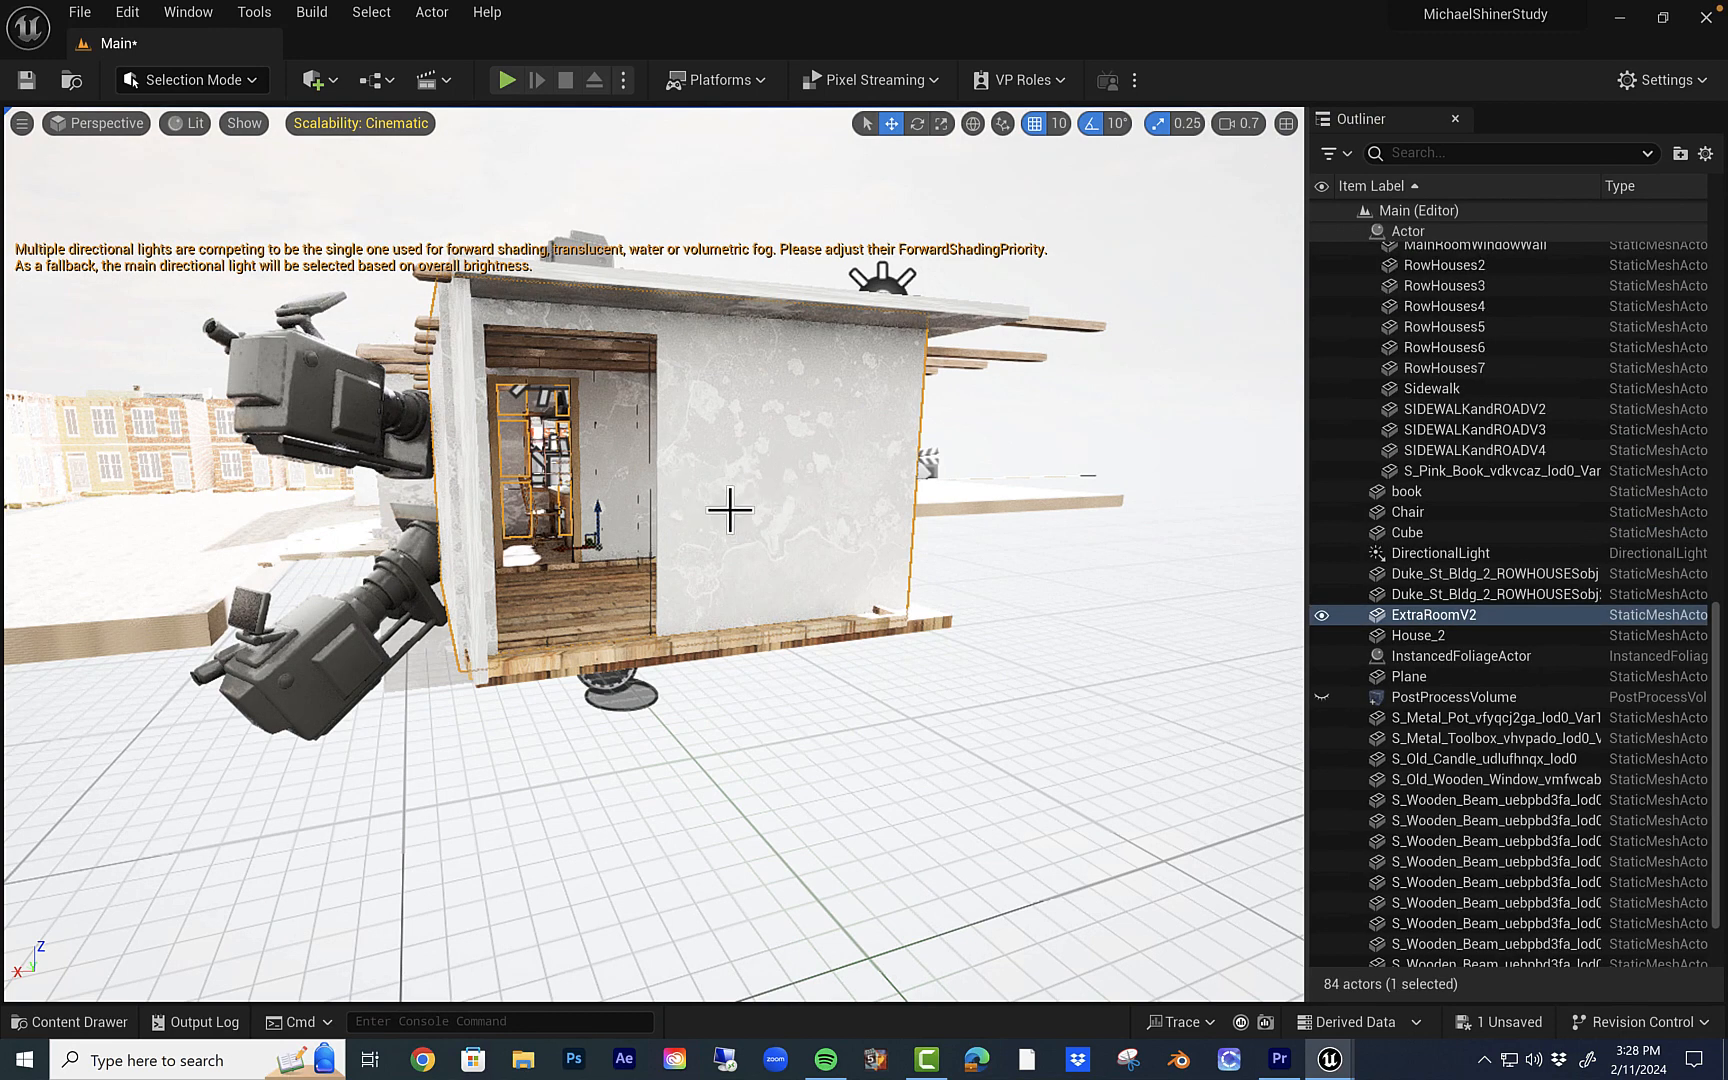
left_click(1322, 616)
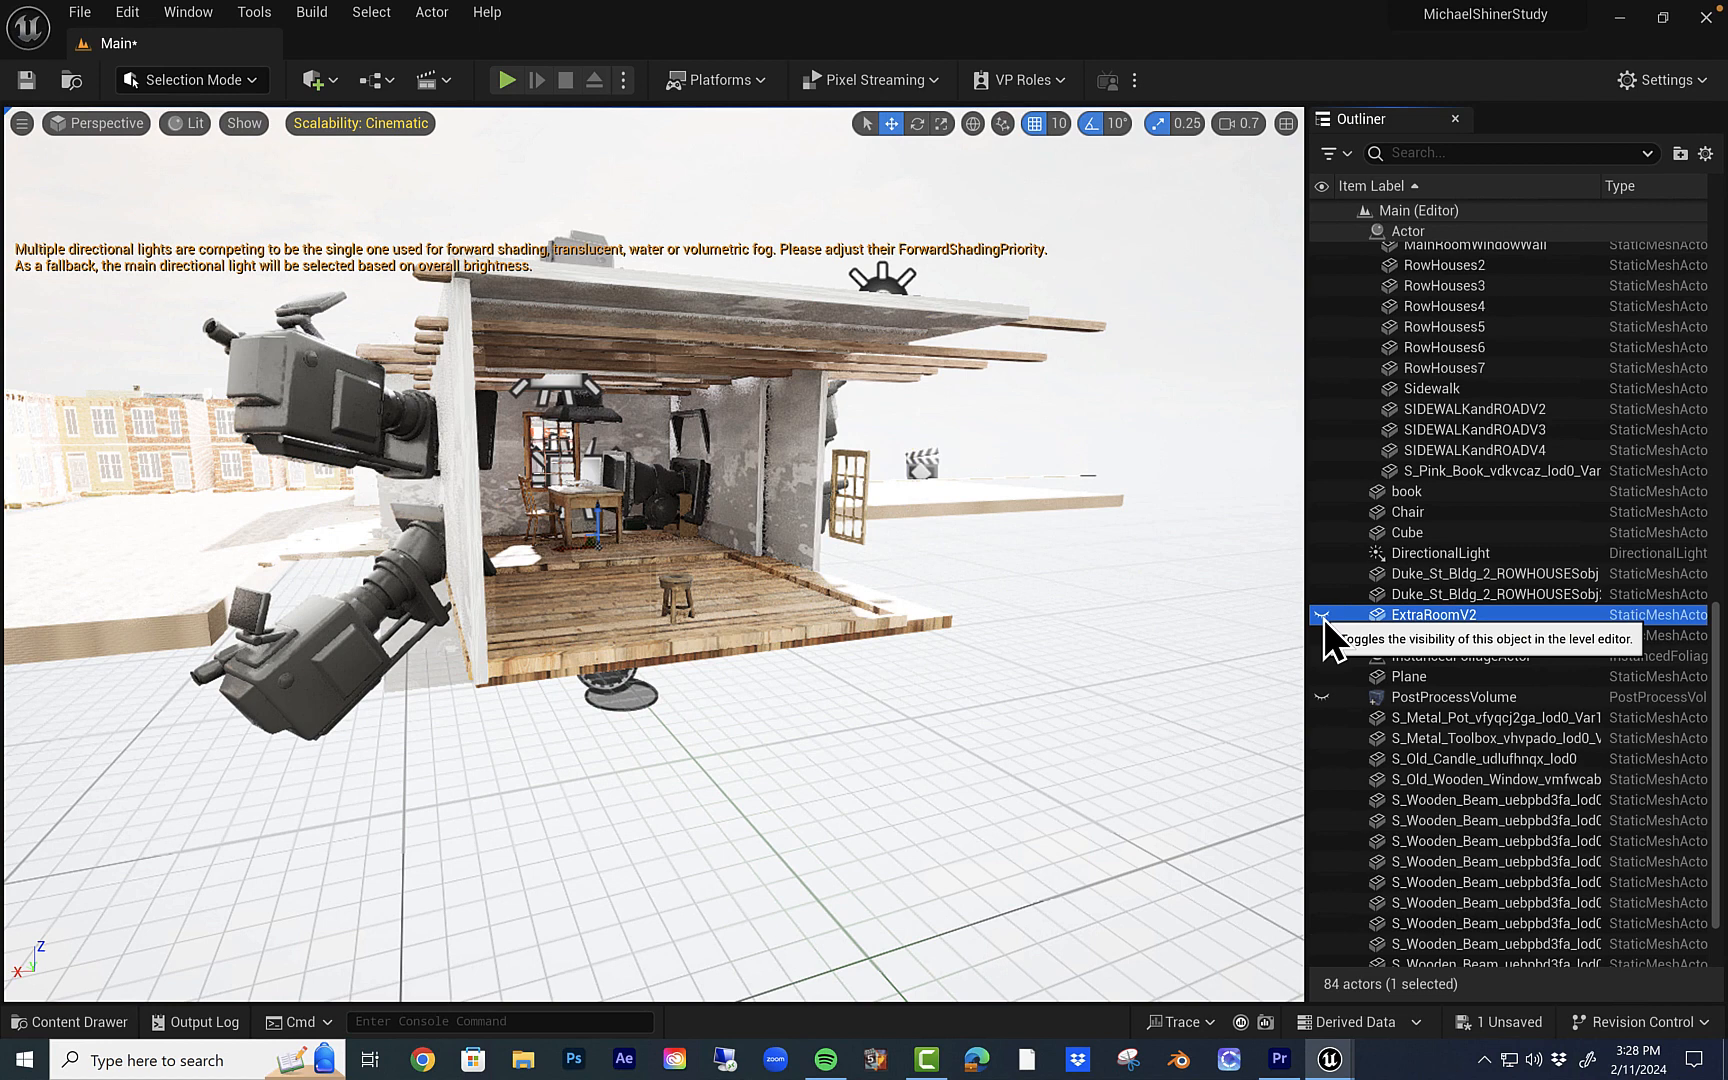
left_click(787, 523)
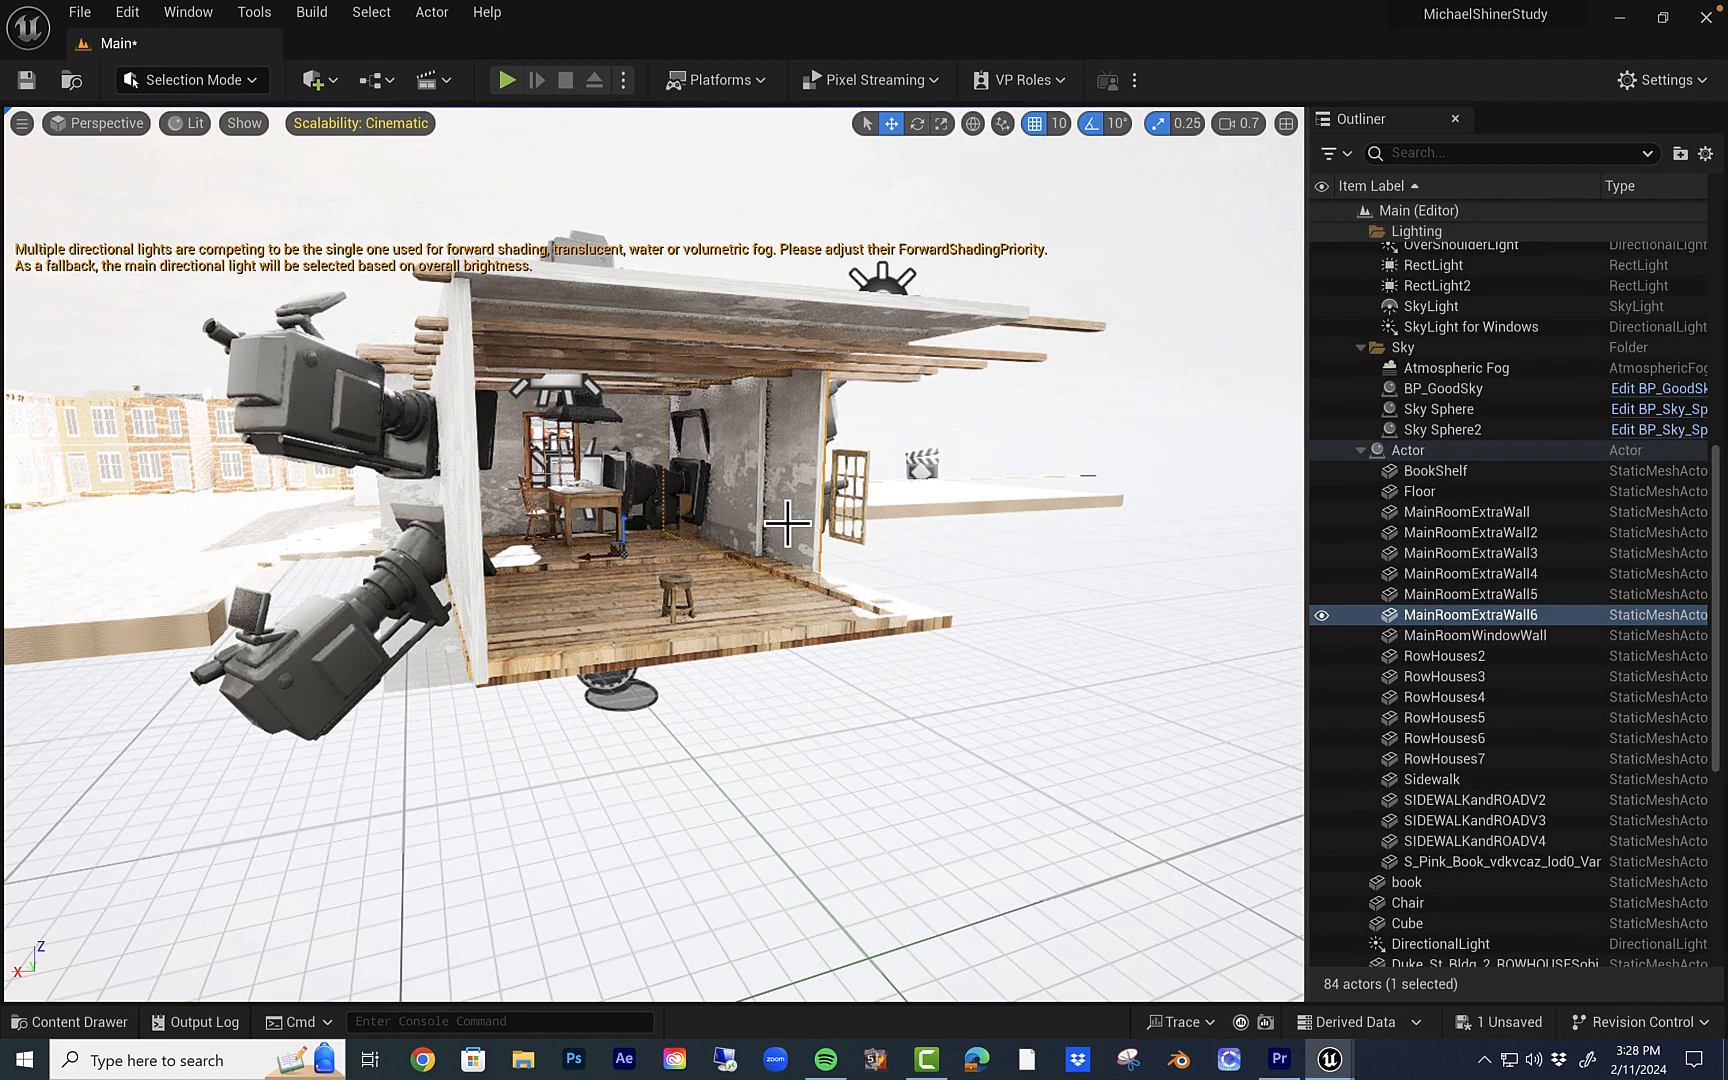
left_click(1321, 615)
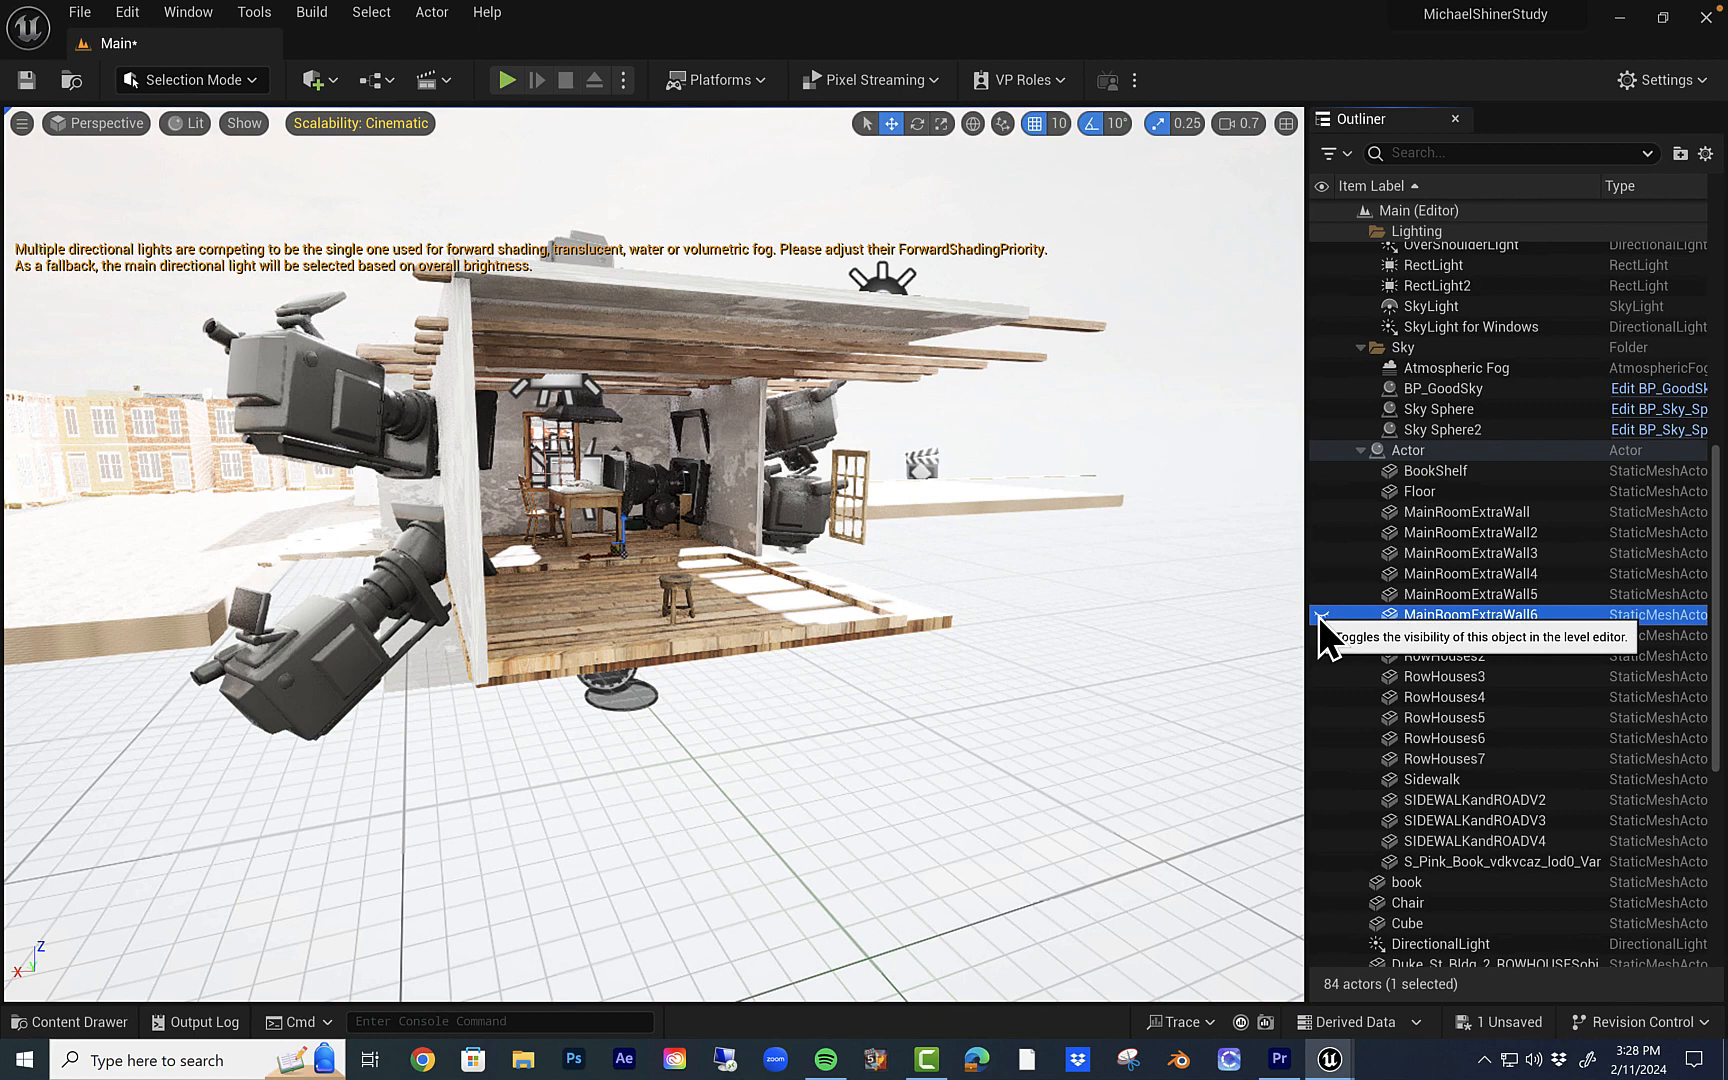
left_click(1321, 615)
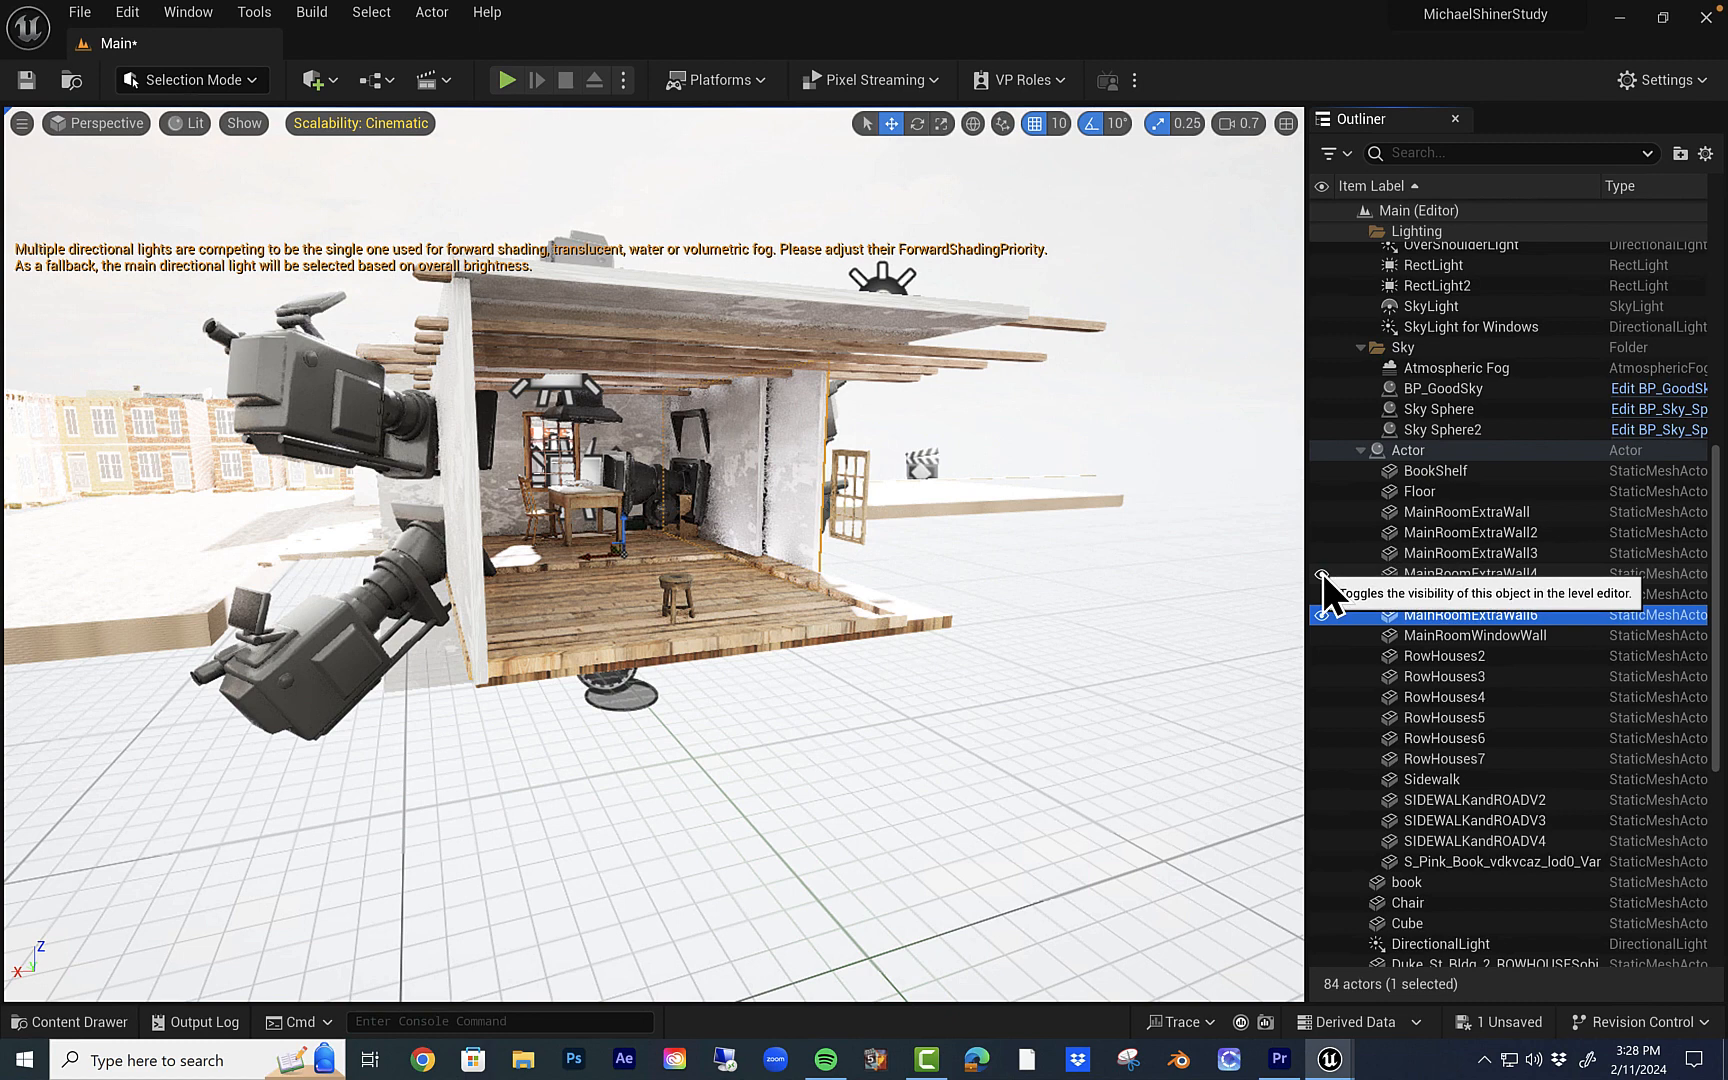
Undo the visibility changes made to MainRoomExtraWall6 and ExtraRoomV2
key("ctrl+z")
key("ctrl+z")
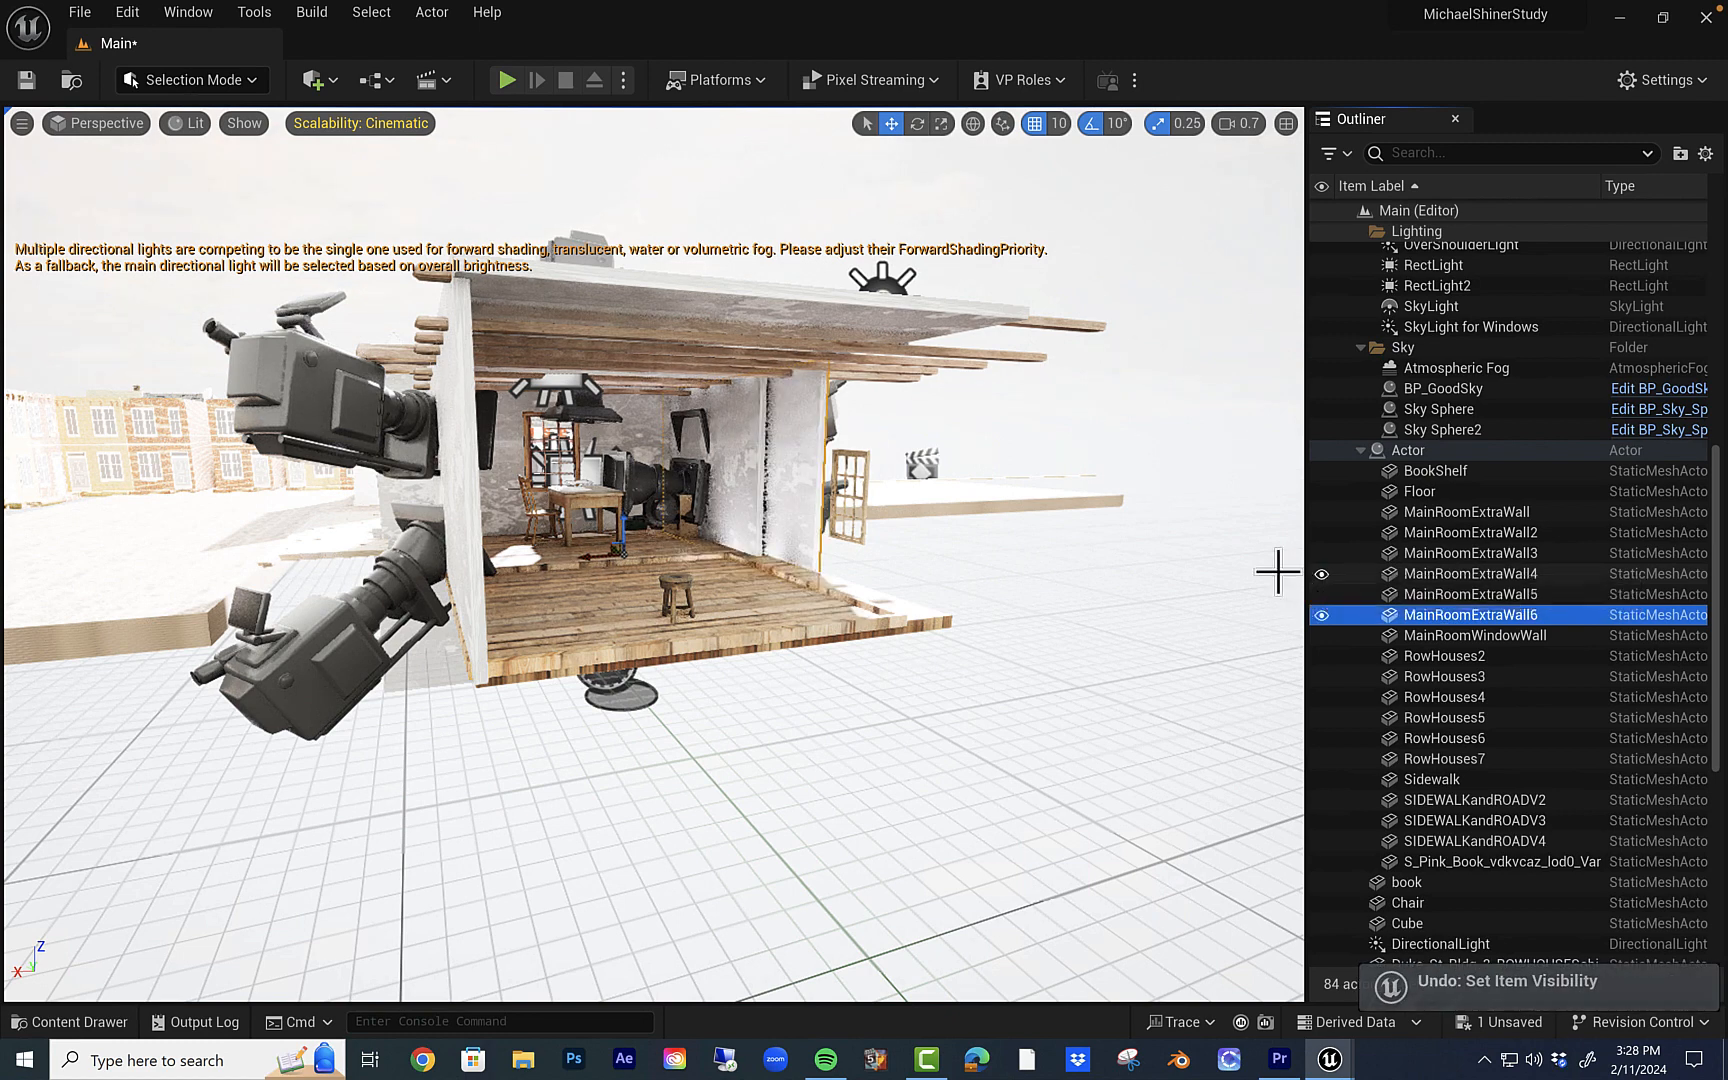
key("ctrl+z")
key("ctrl+z")
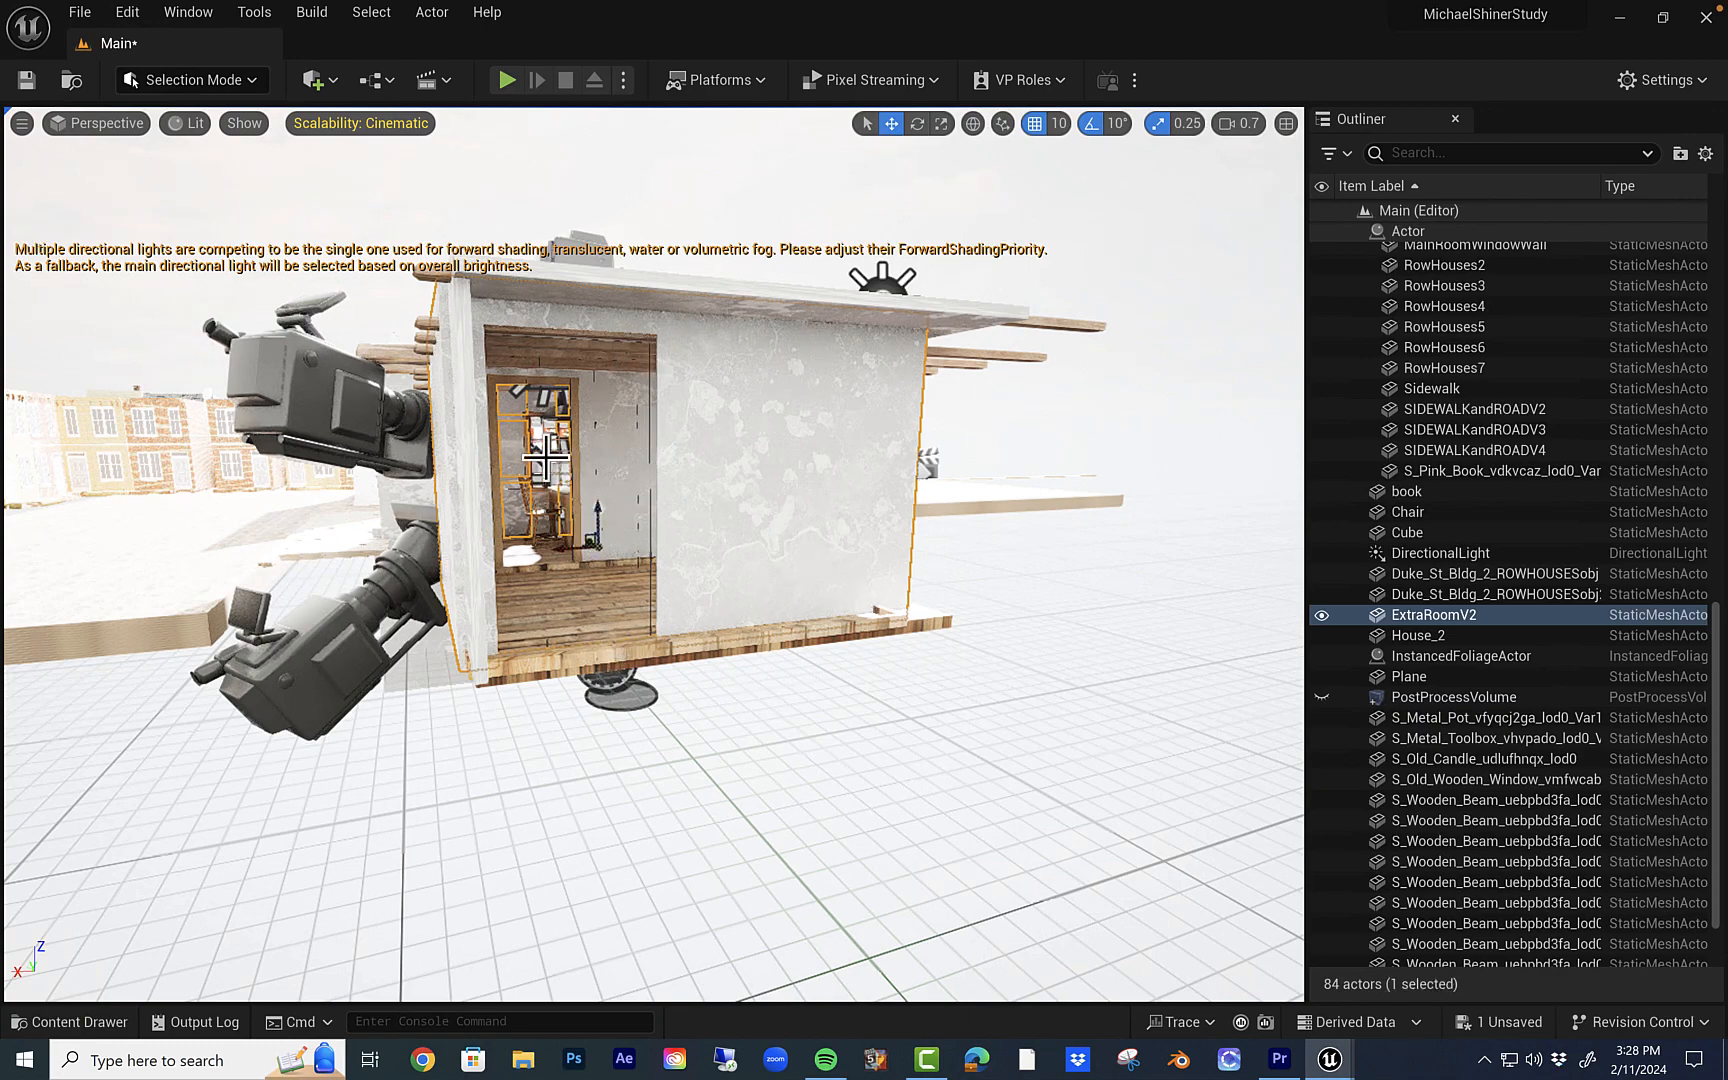
Hide the MS_1110, AnimatingHistoryLOGO and MS_1130 cameras that block the view of the desk inside the room
right_click_drag(560, 460, 550, 410)
key("w")
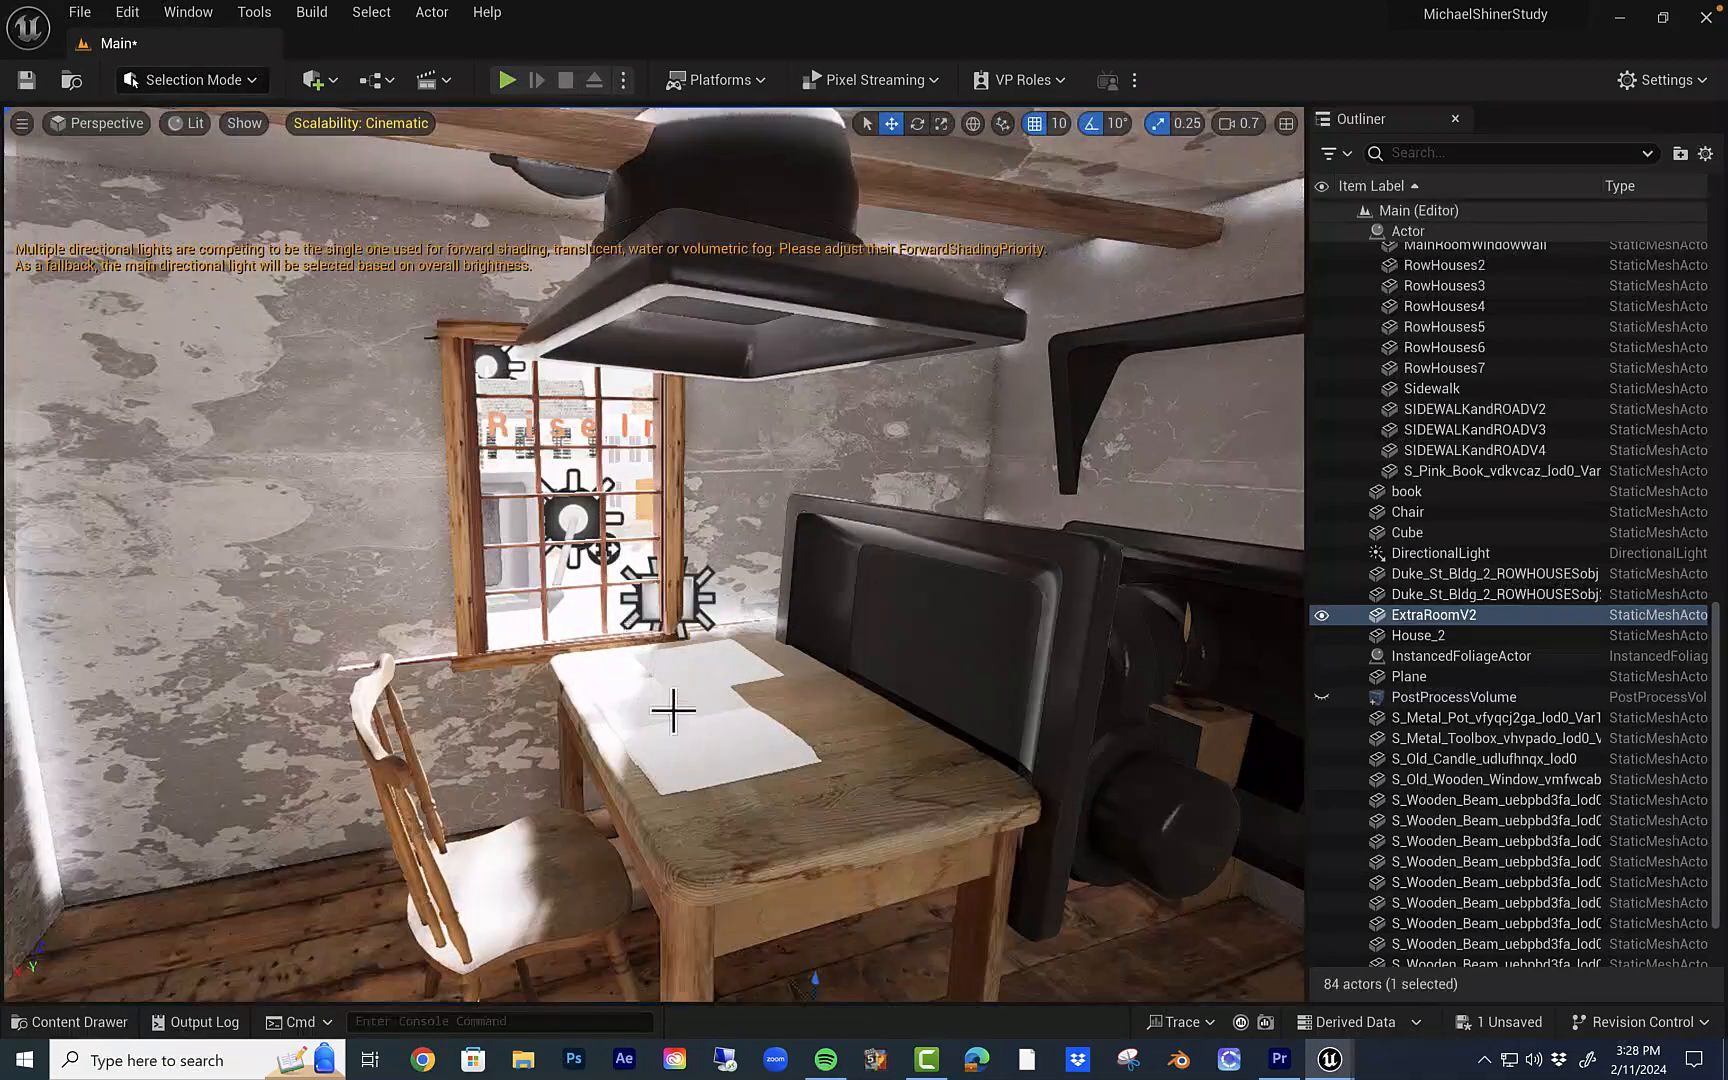
left_click(984, 627)
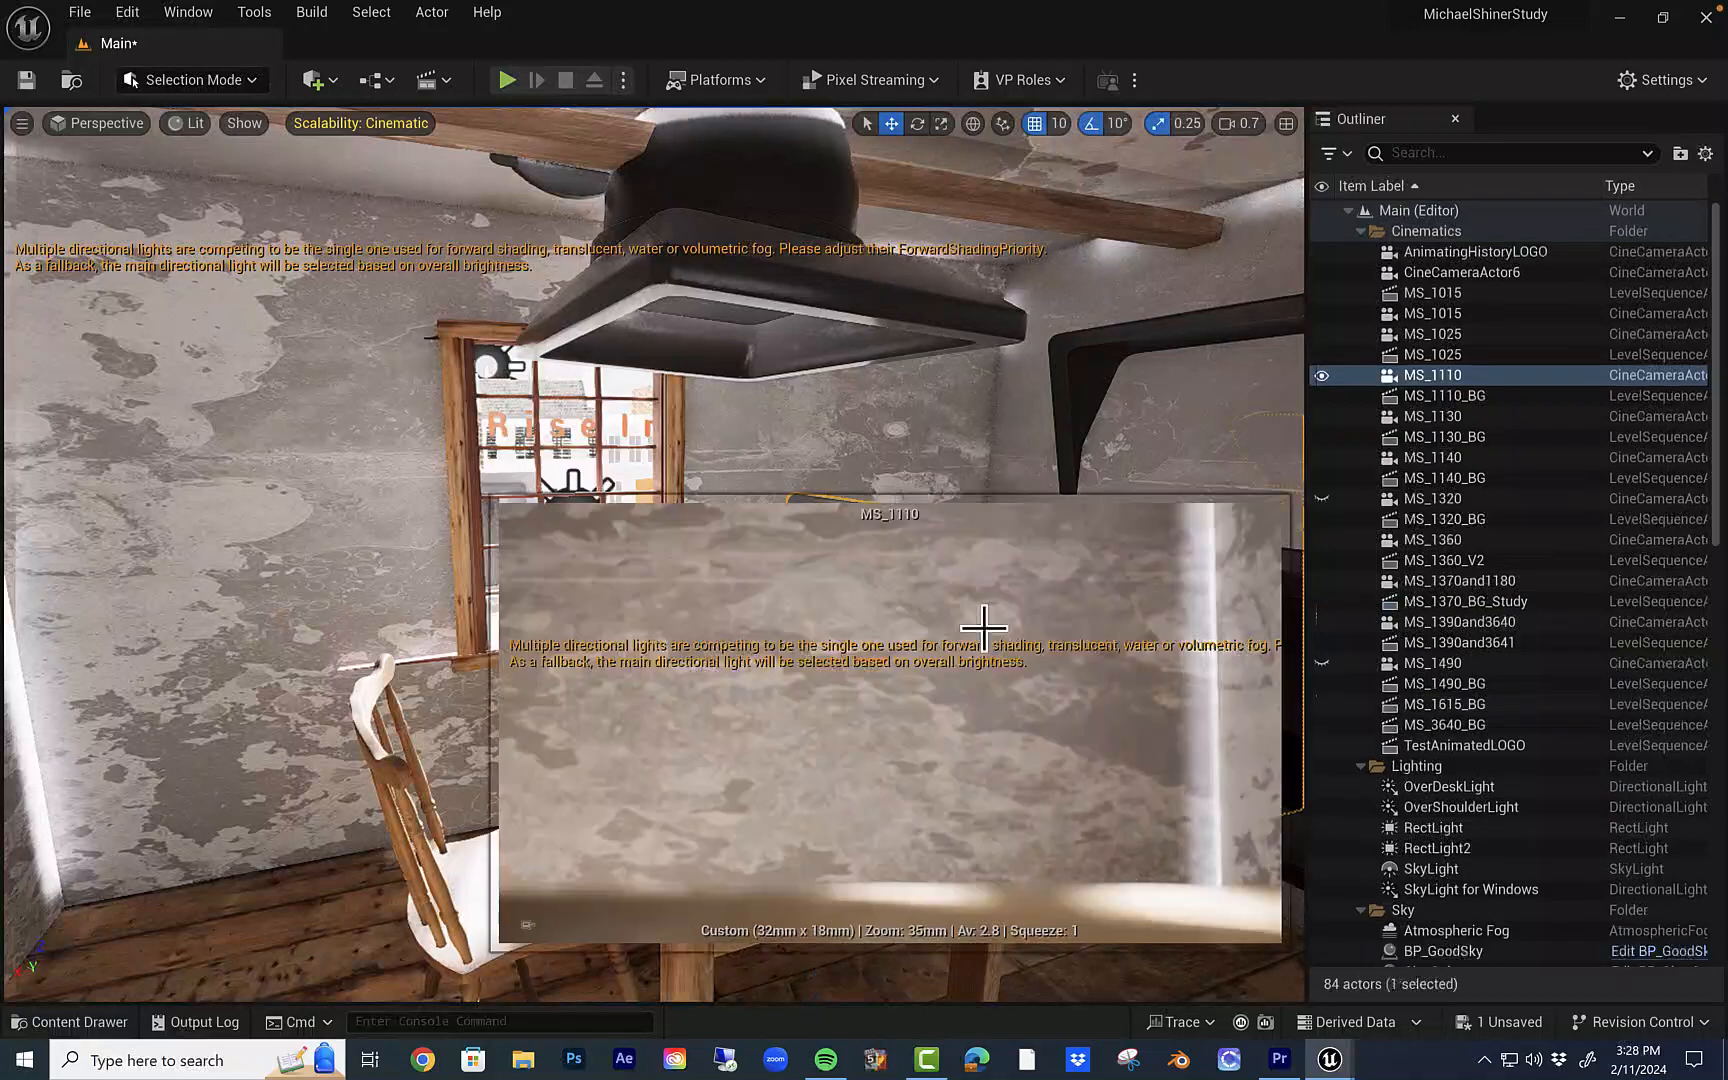
left_click(810, 296)
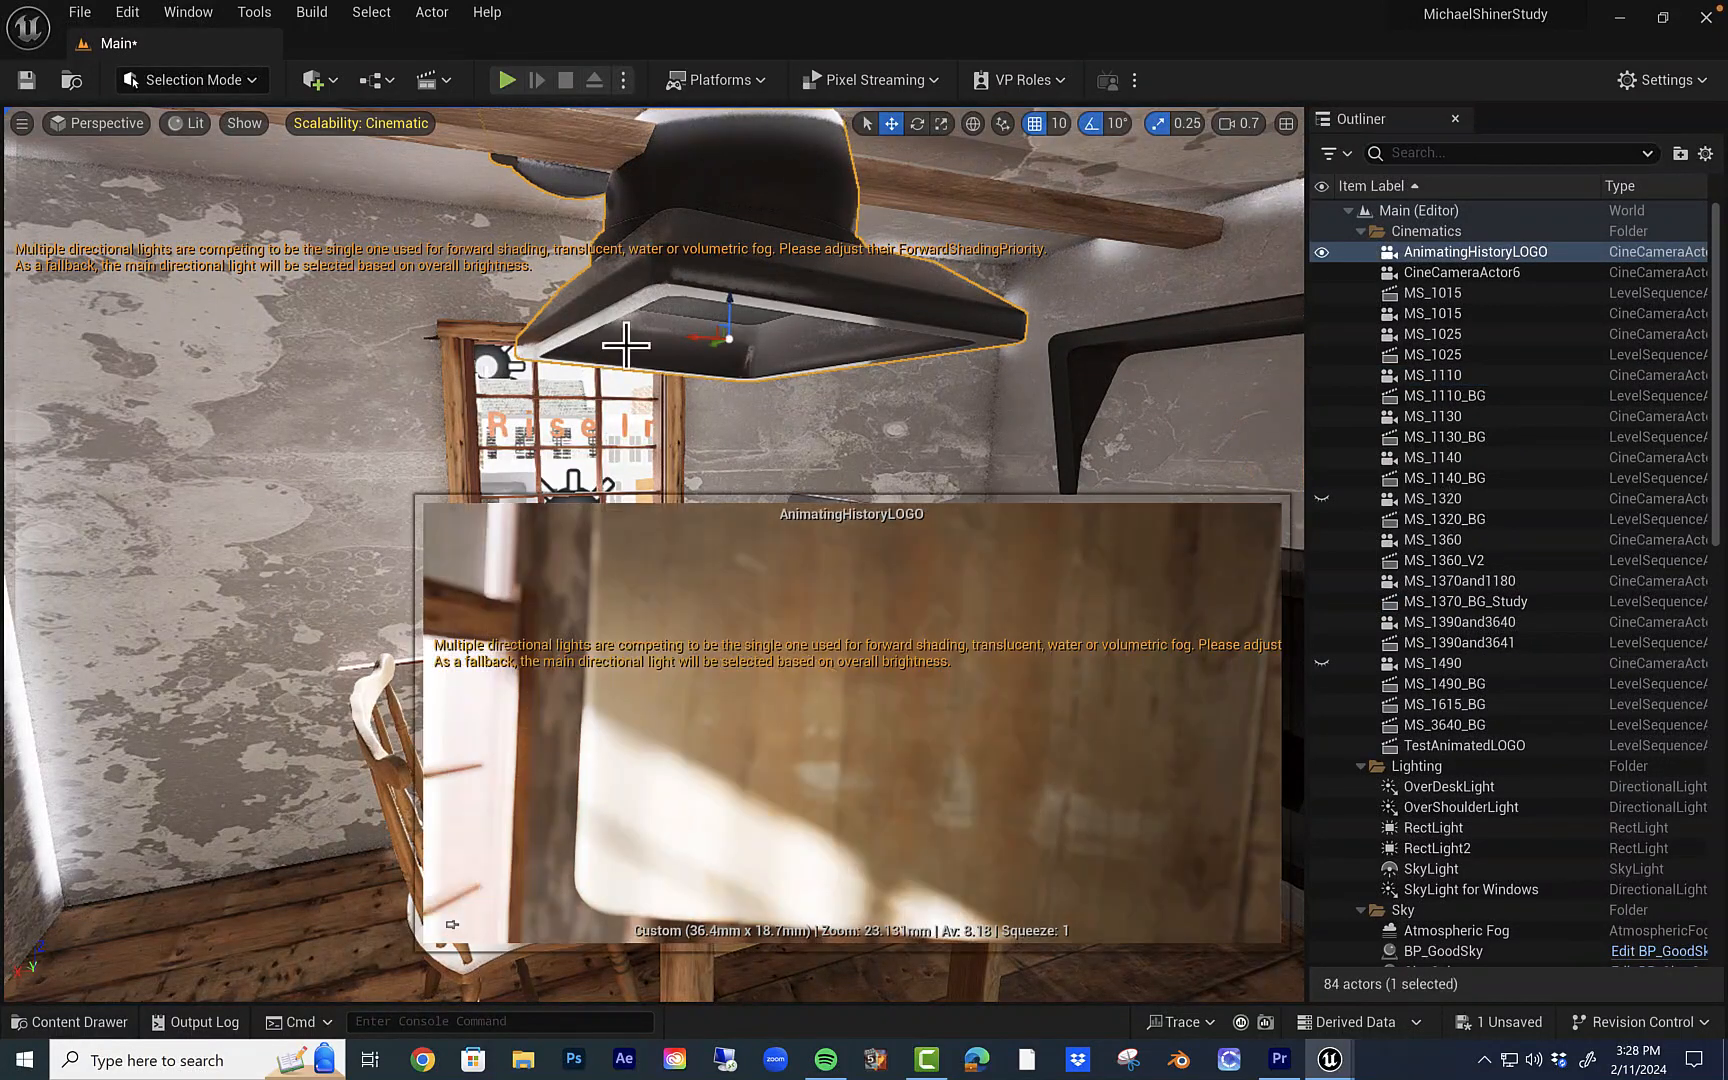
left_click(440, 388)
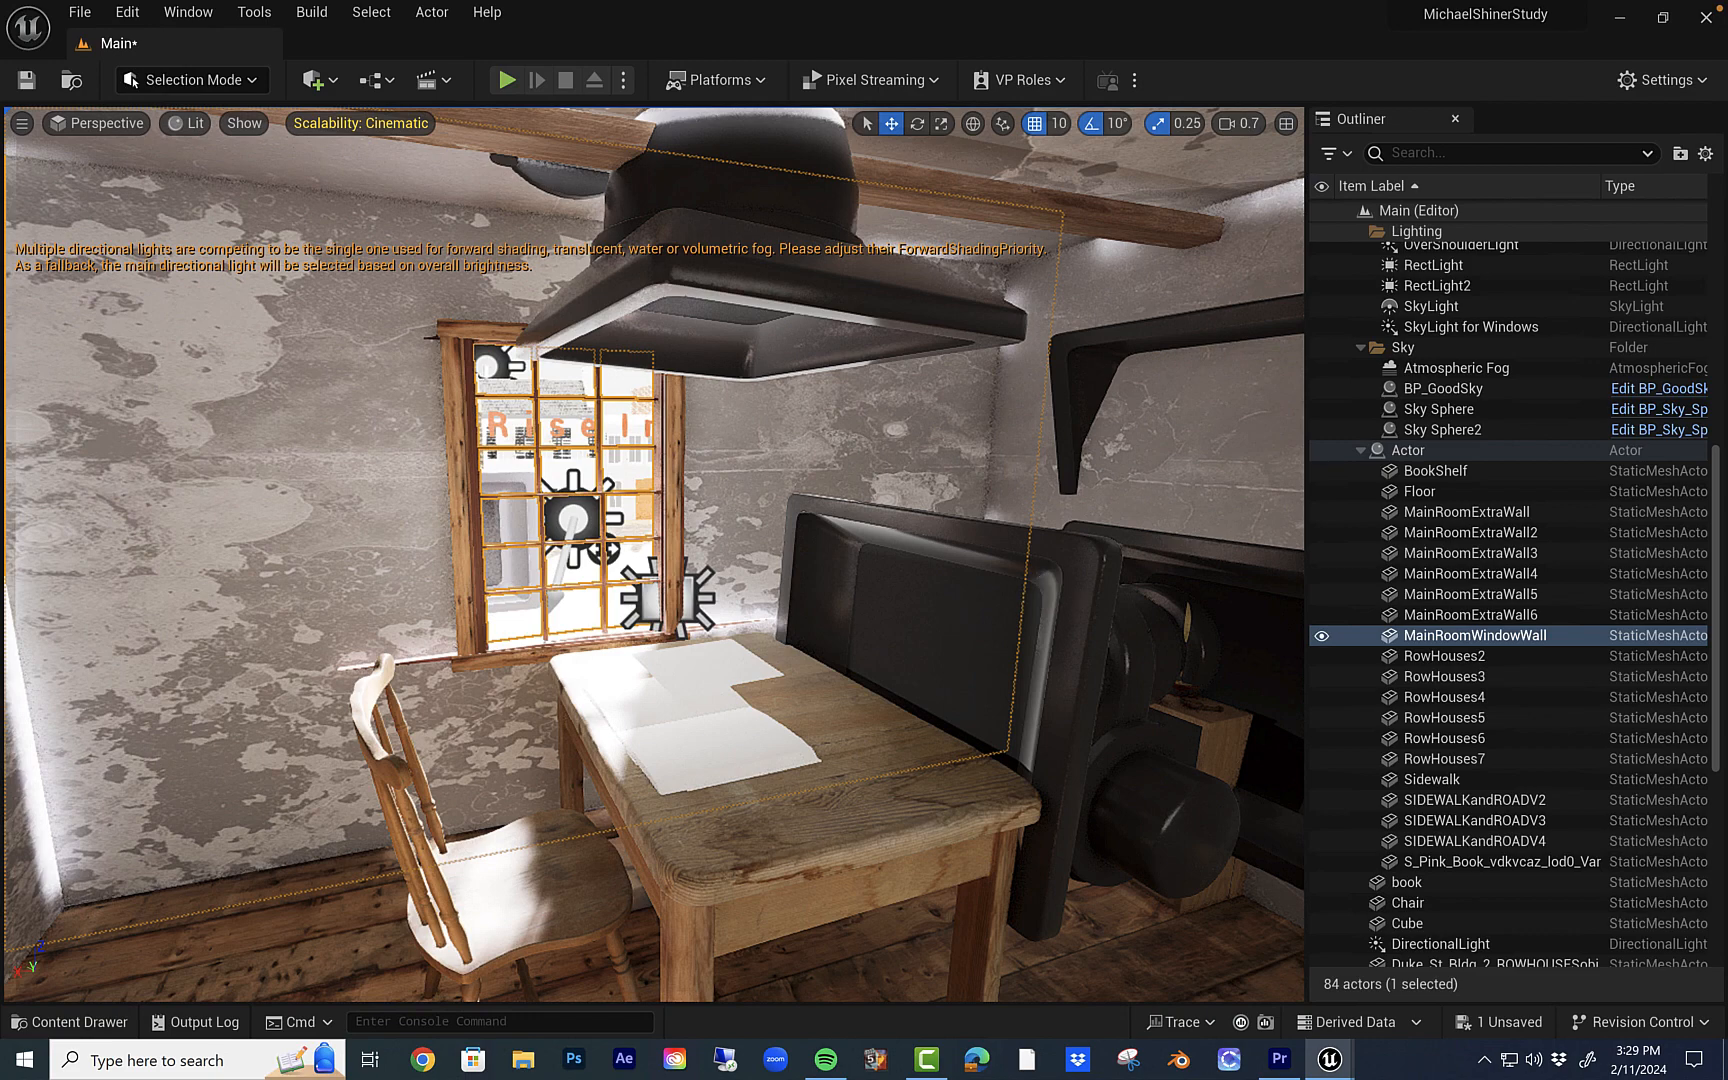
left_click(1060, 600)
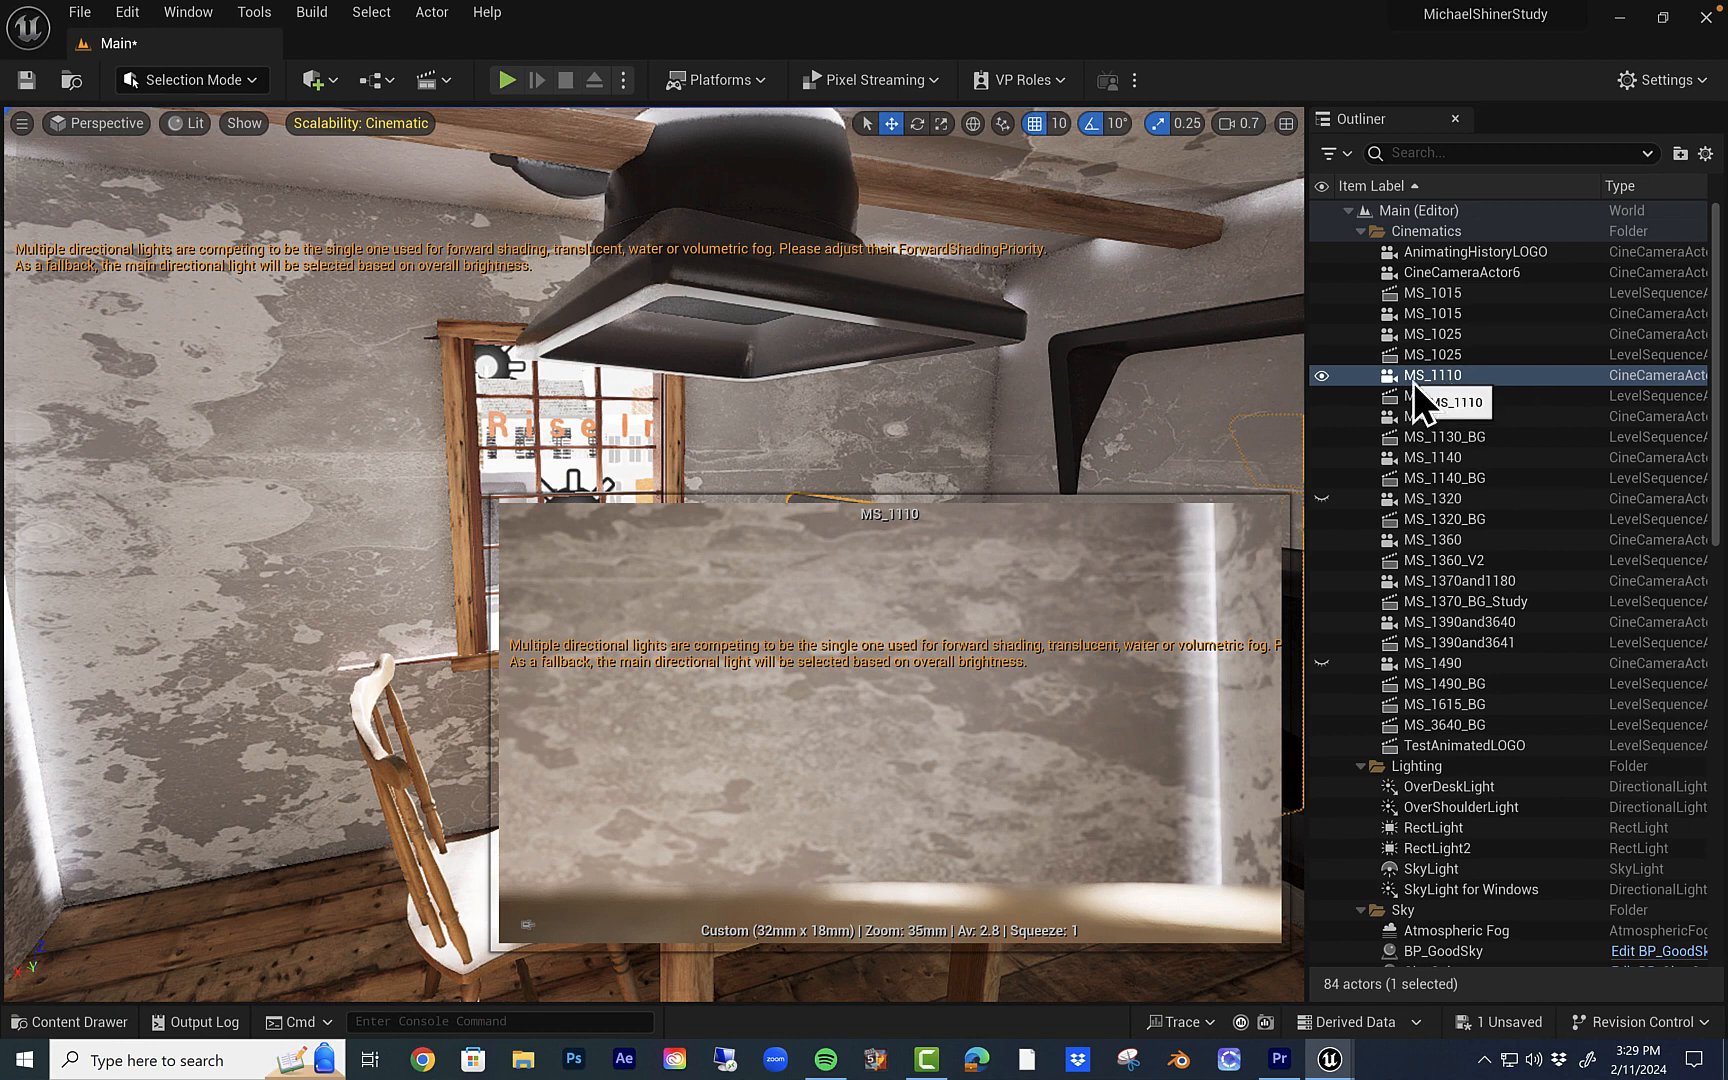
left_click(1322, 377)
left_click(872, 284)
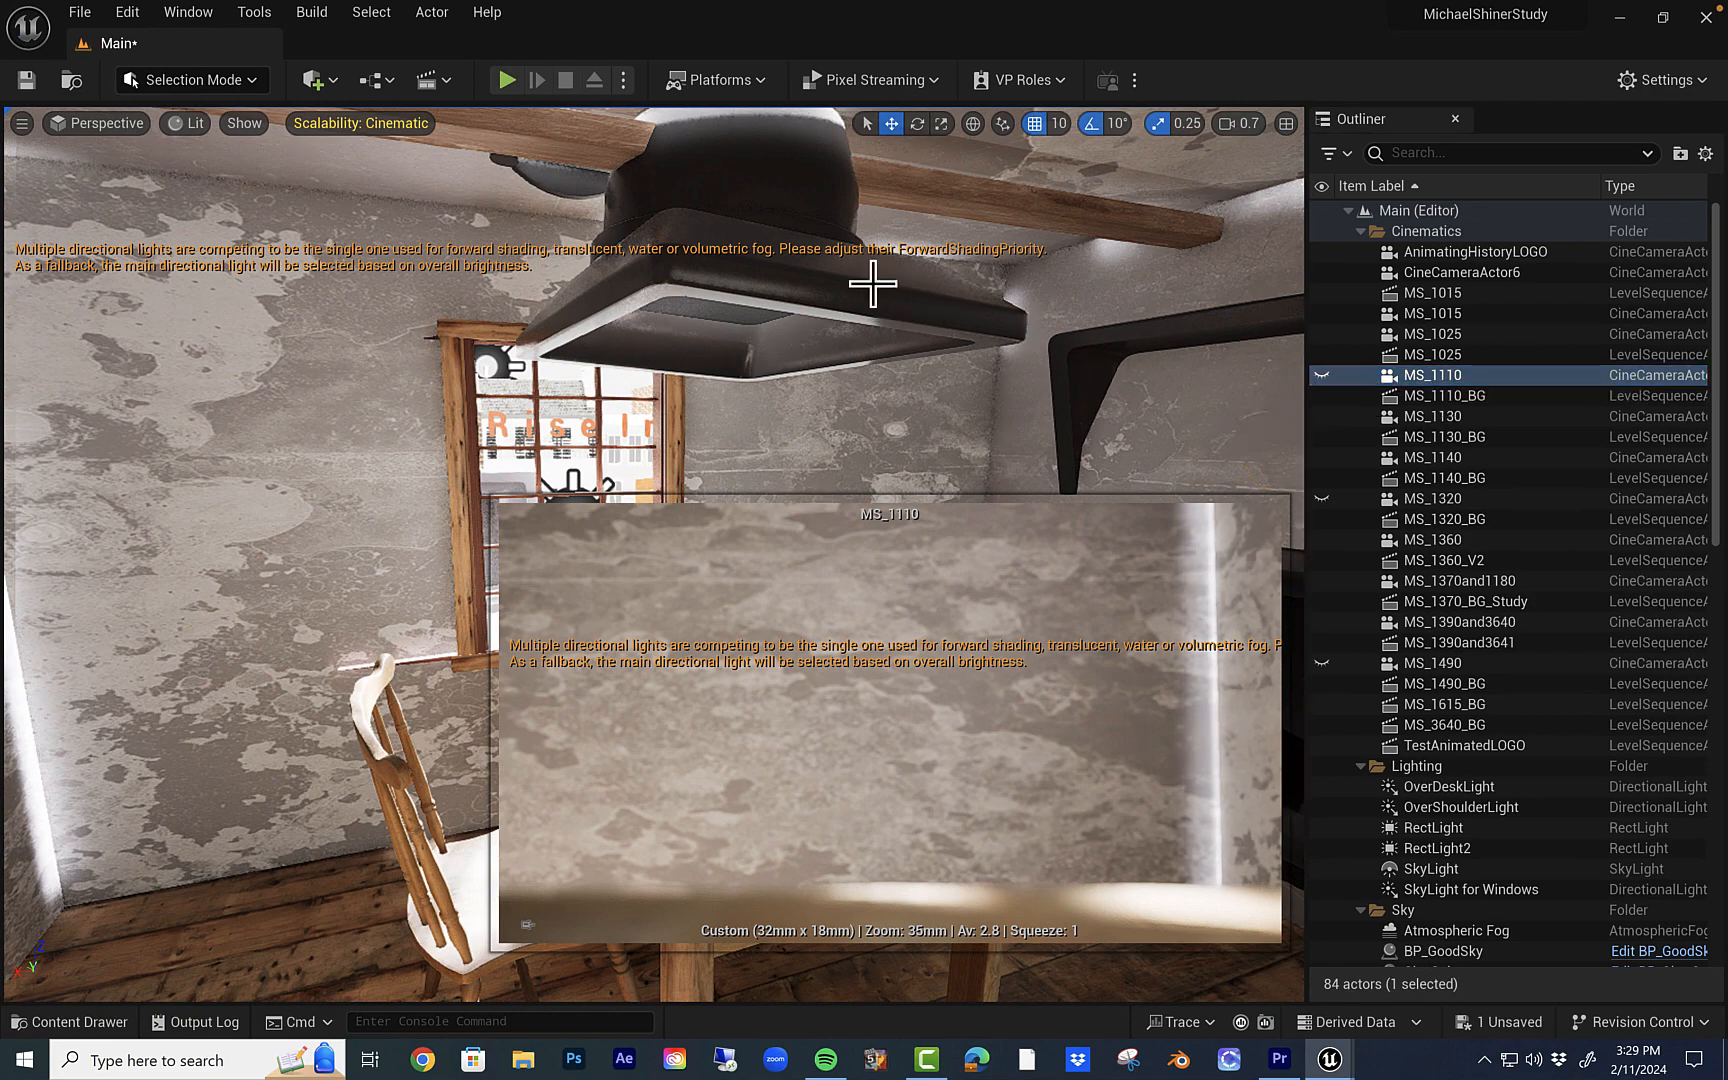
left_click(1321, 253)
left_click(1150, 340)
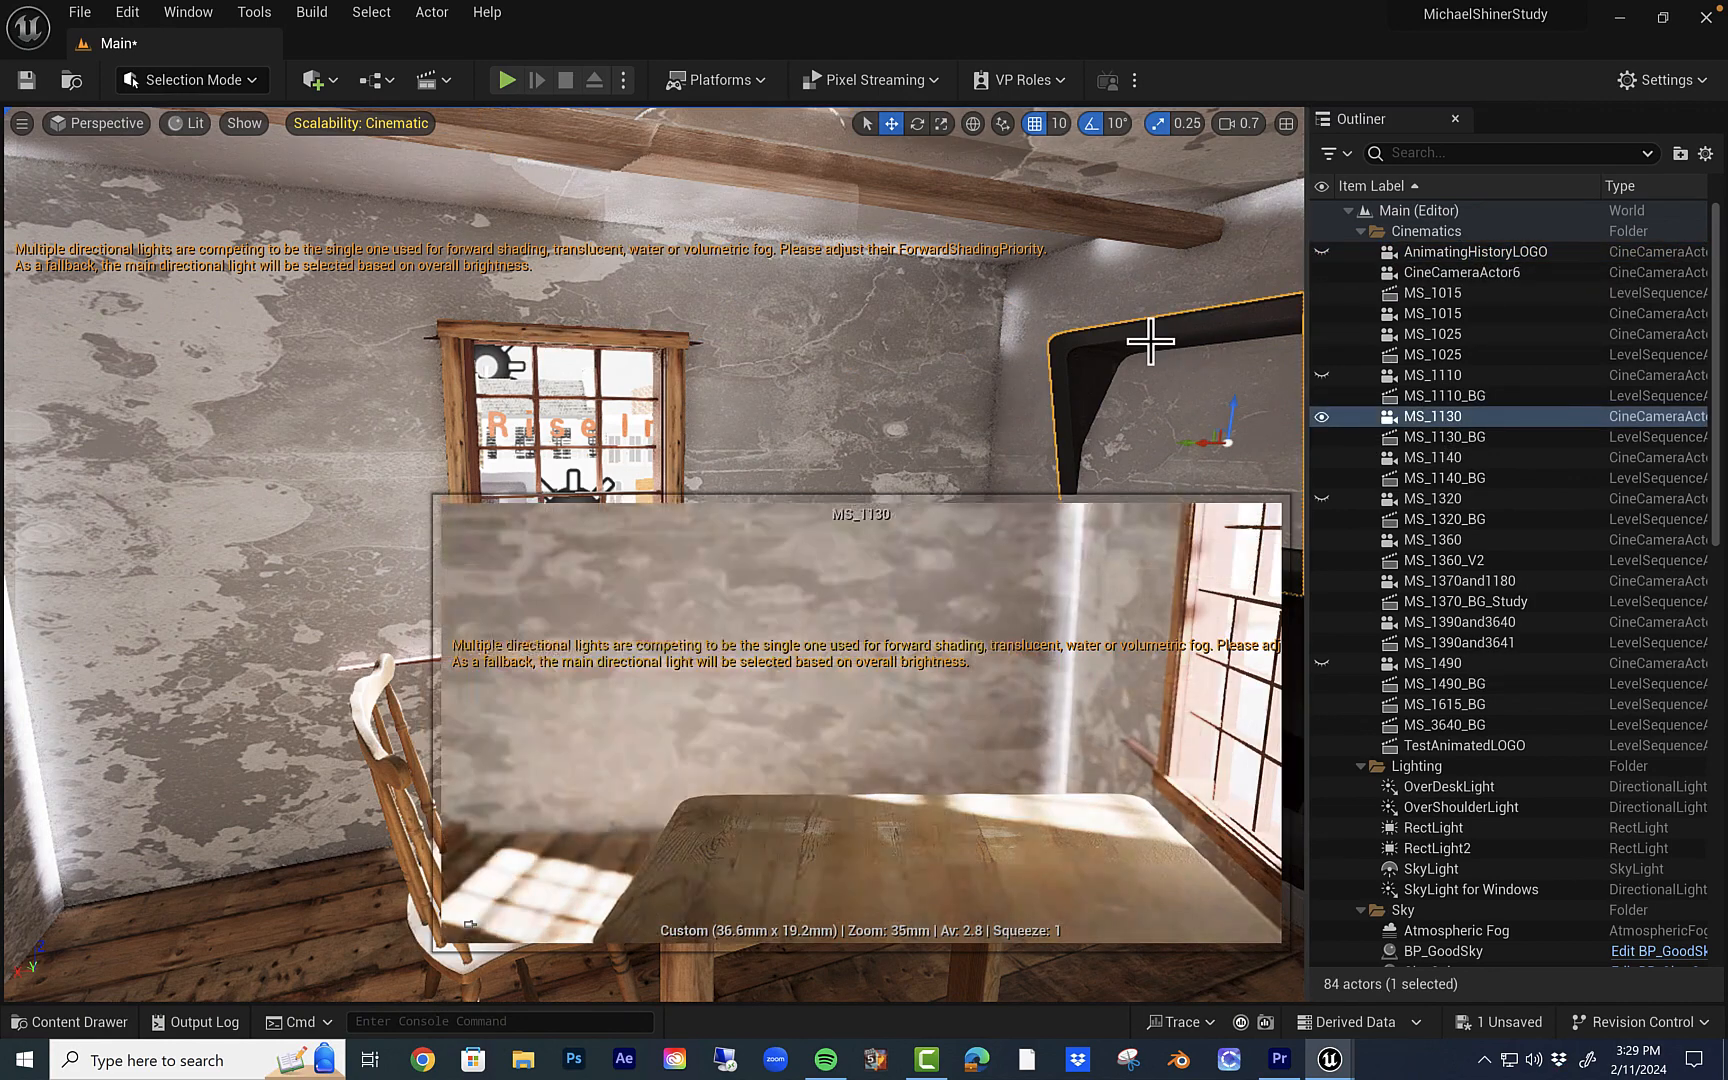
left_click(1322, 416)
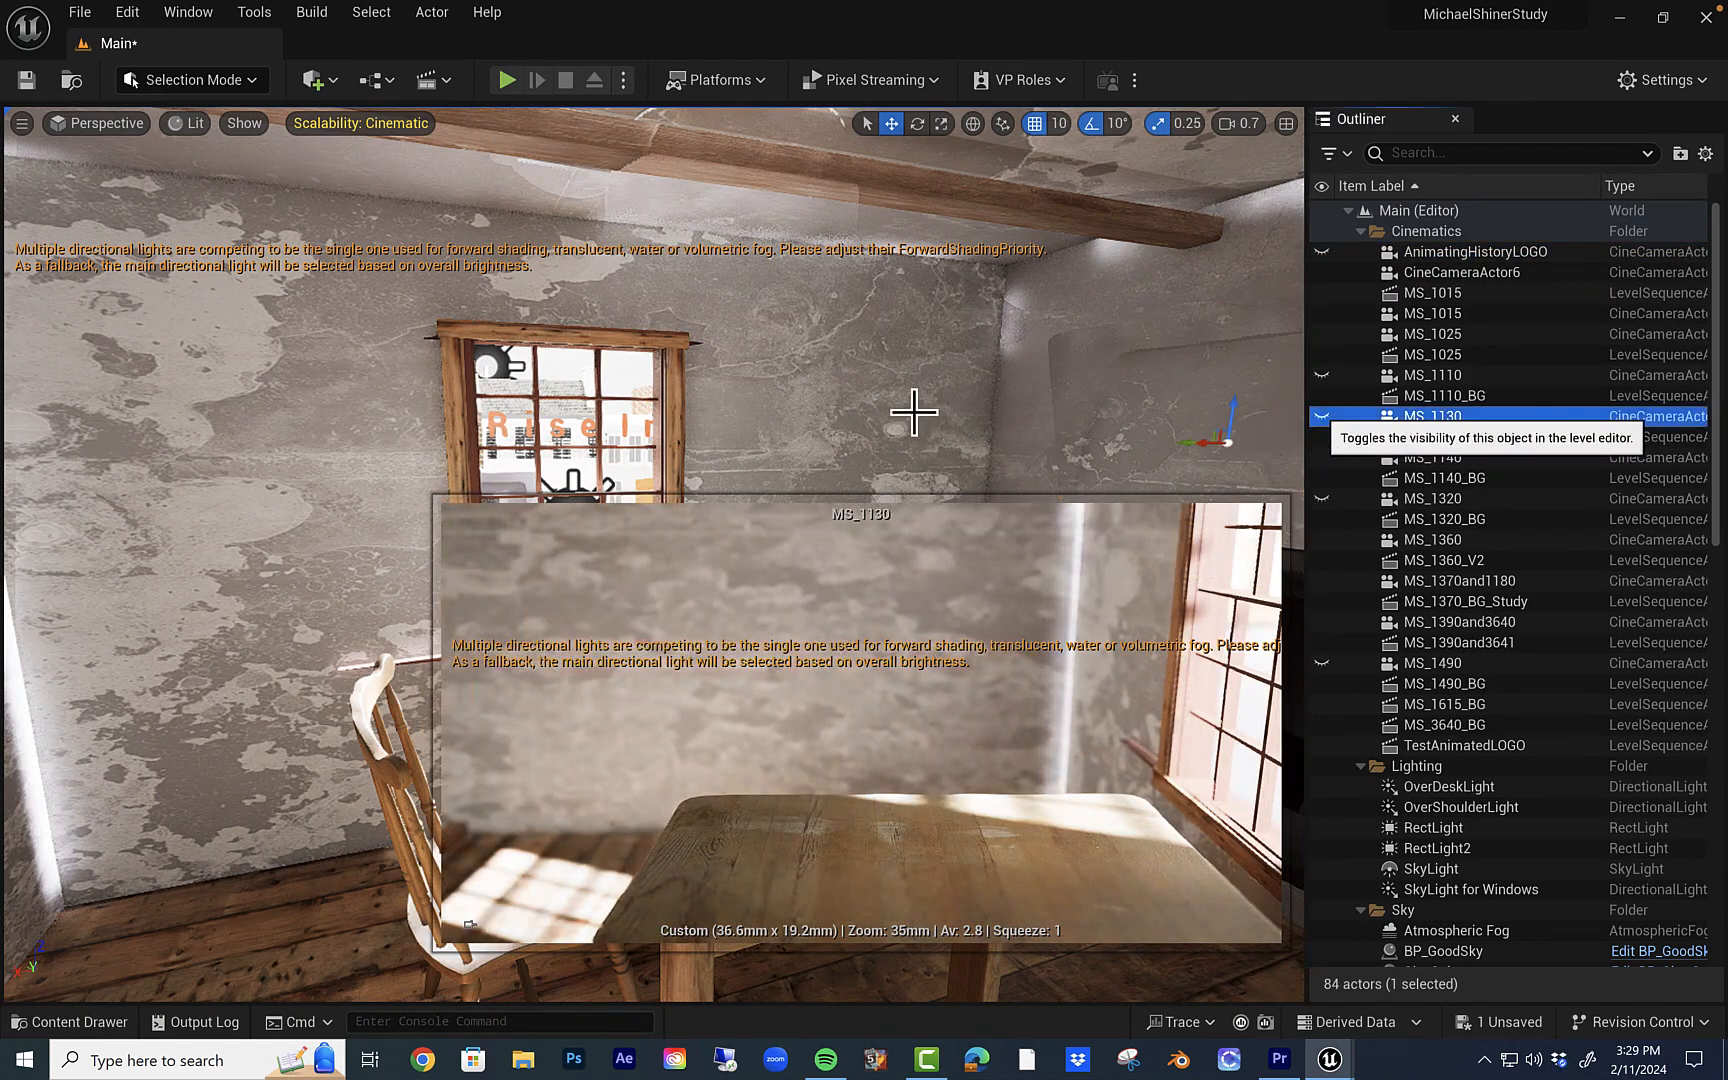
left_click(650, 455)
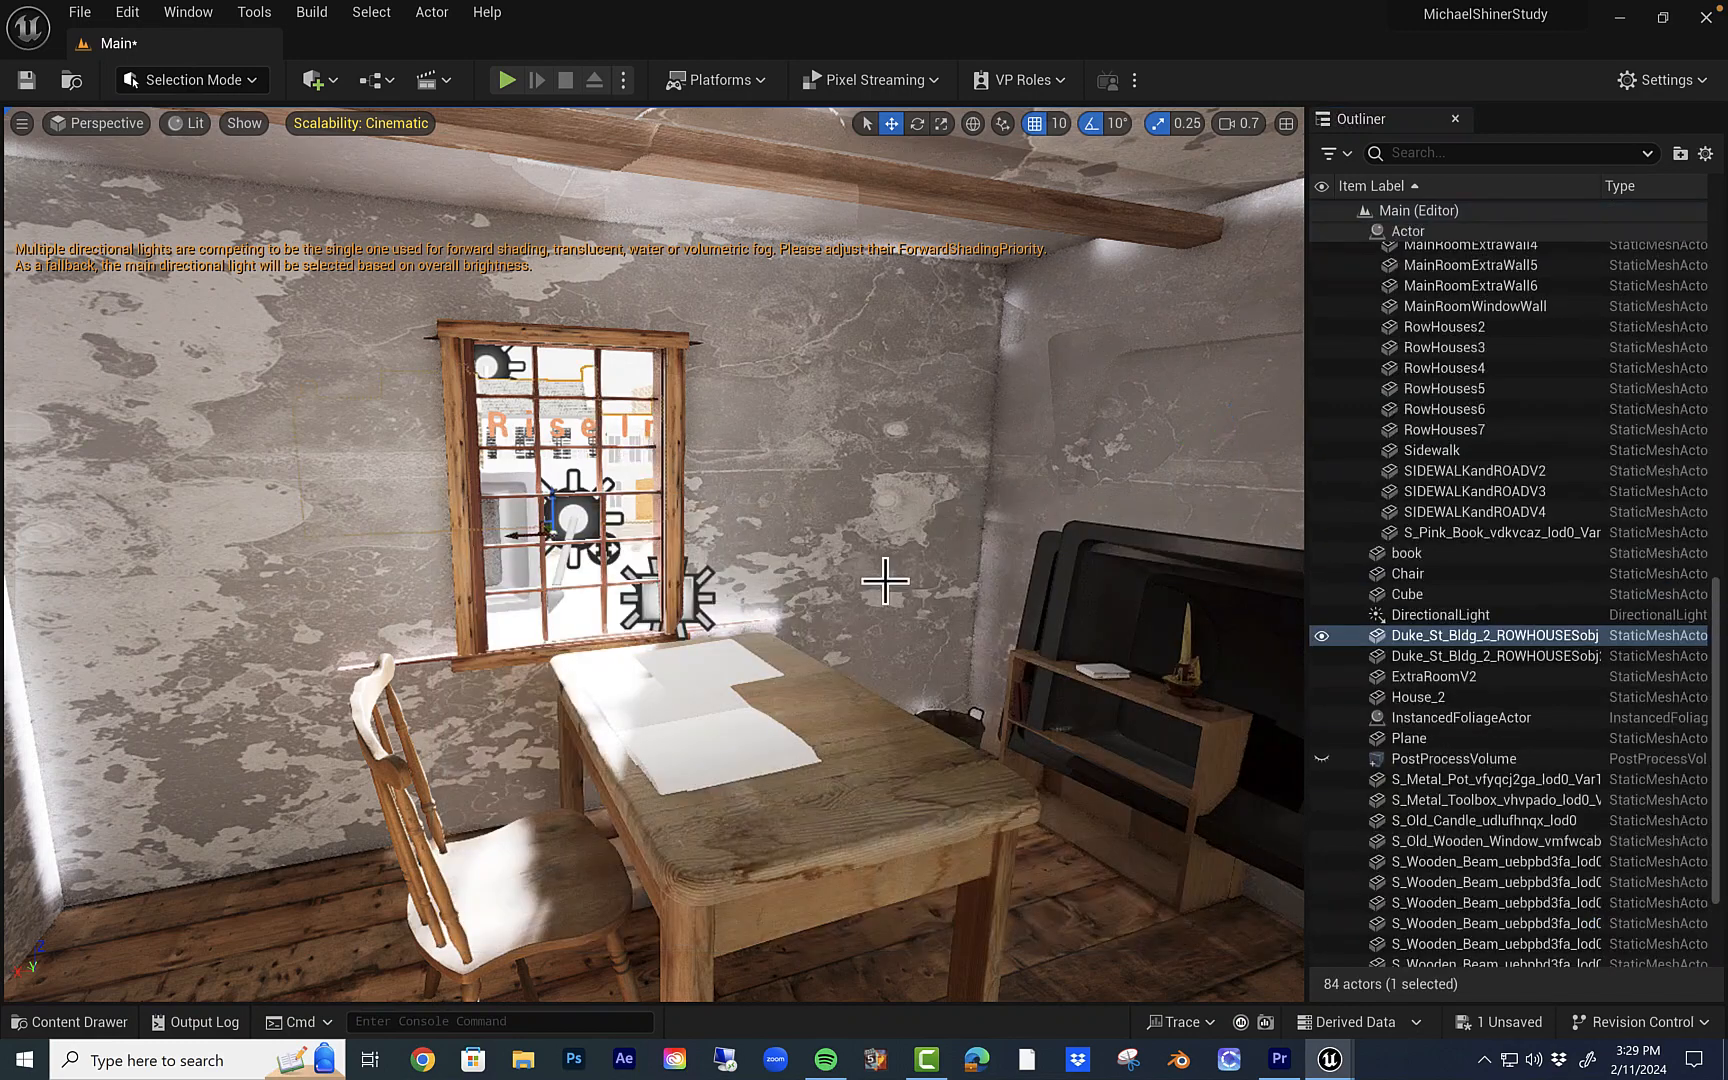
Hide the MS_1025 and MS_1390and3640 cameras standing in front of the bookshelf
left_click(1100, 578)
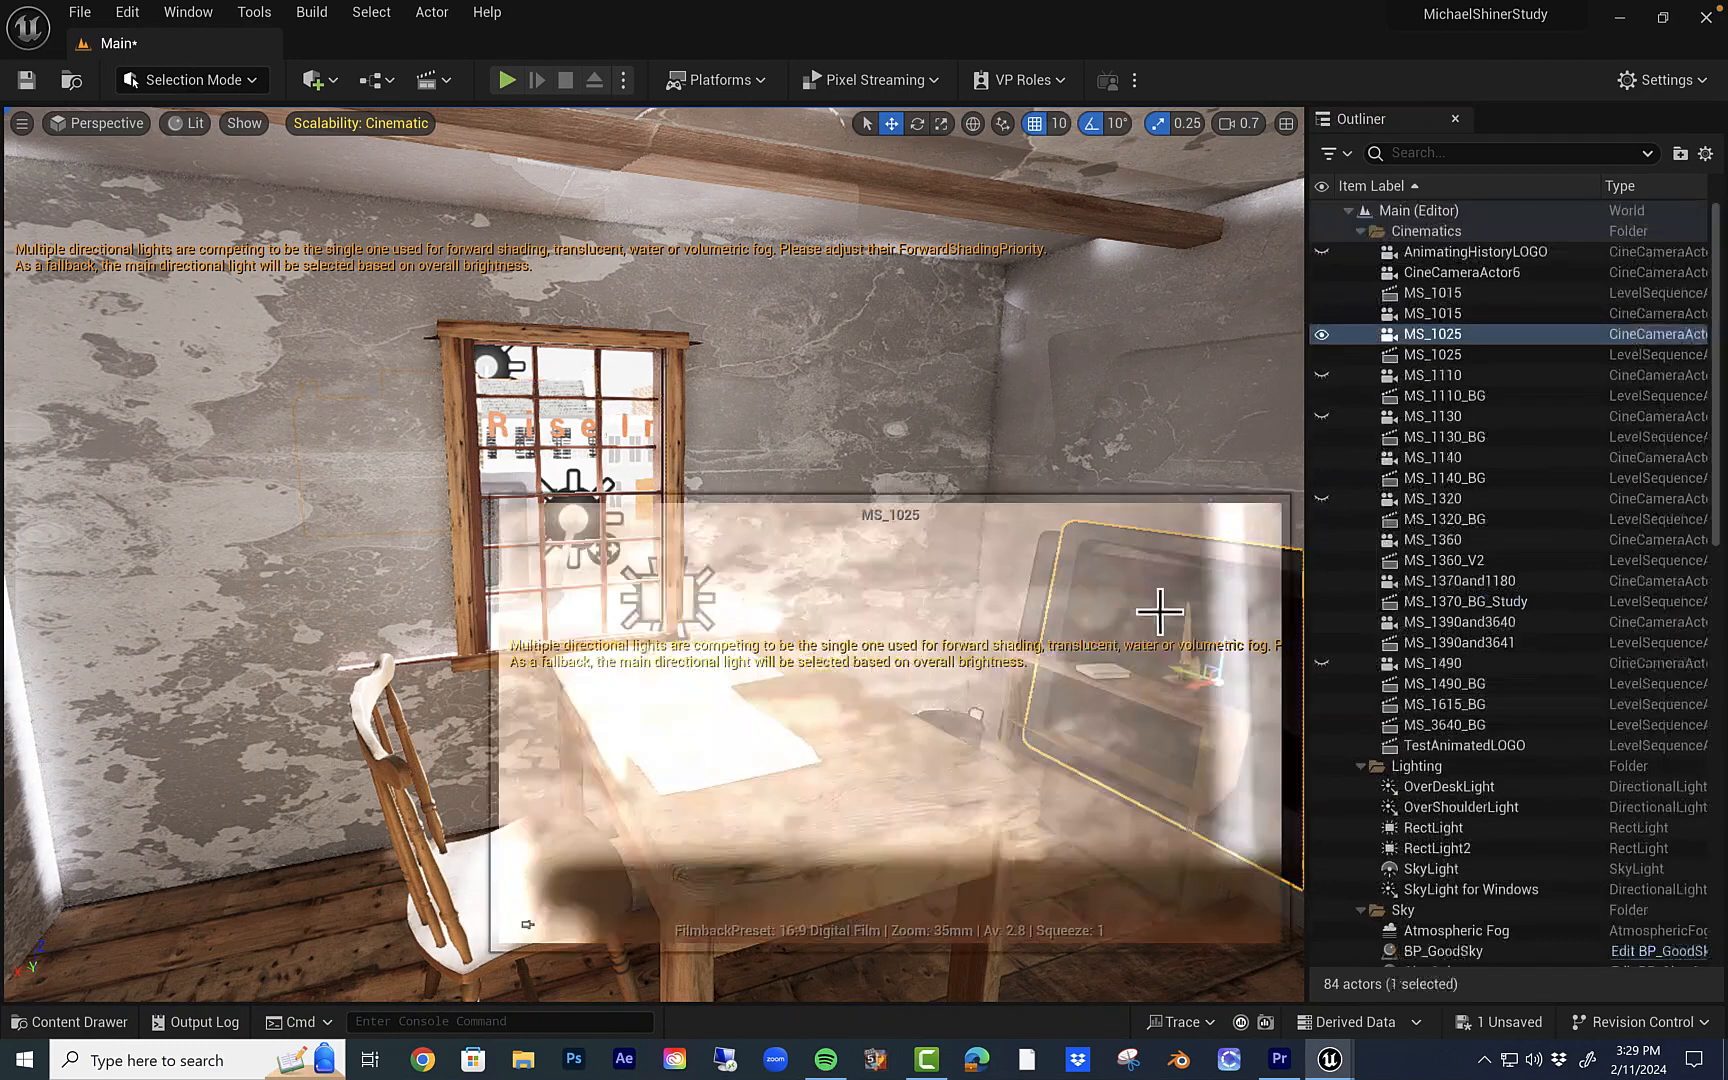
left_click(1322, 335)
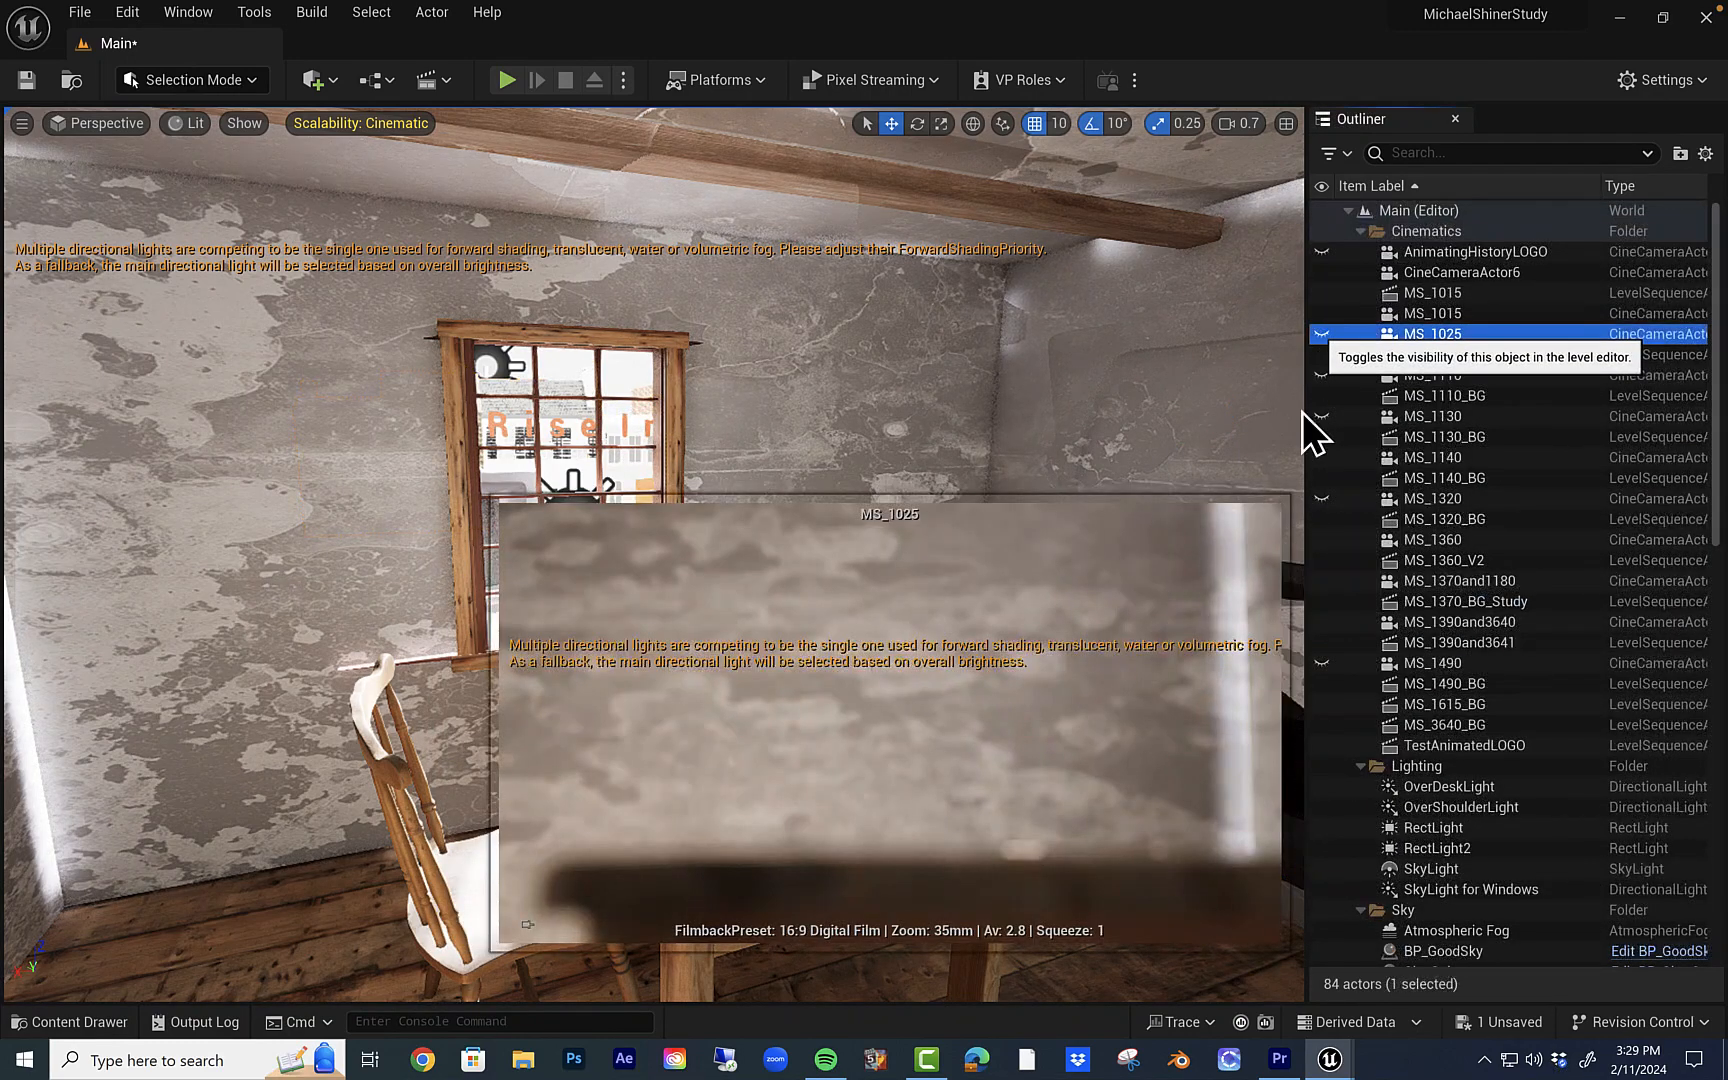
left_click(1247, 562)
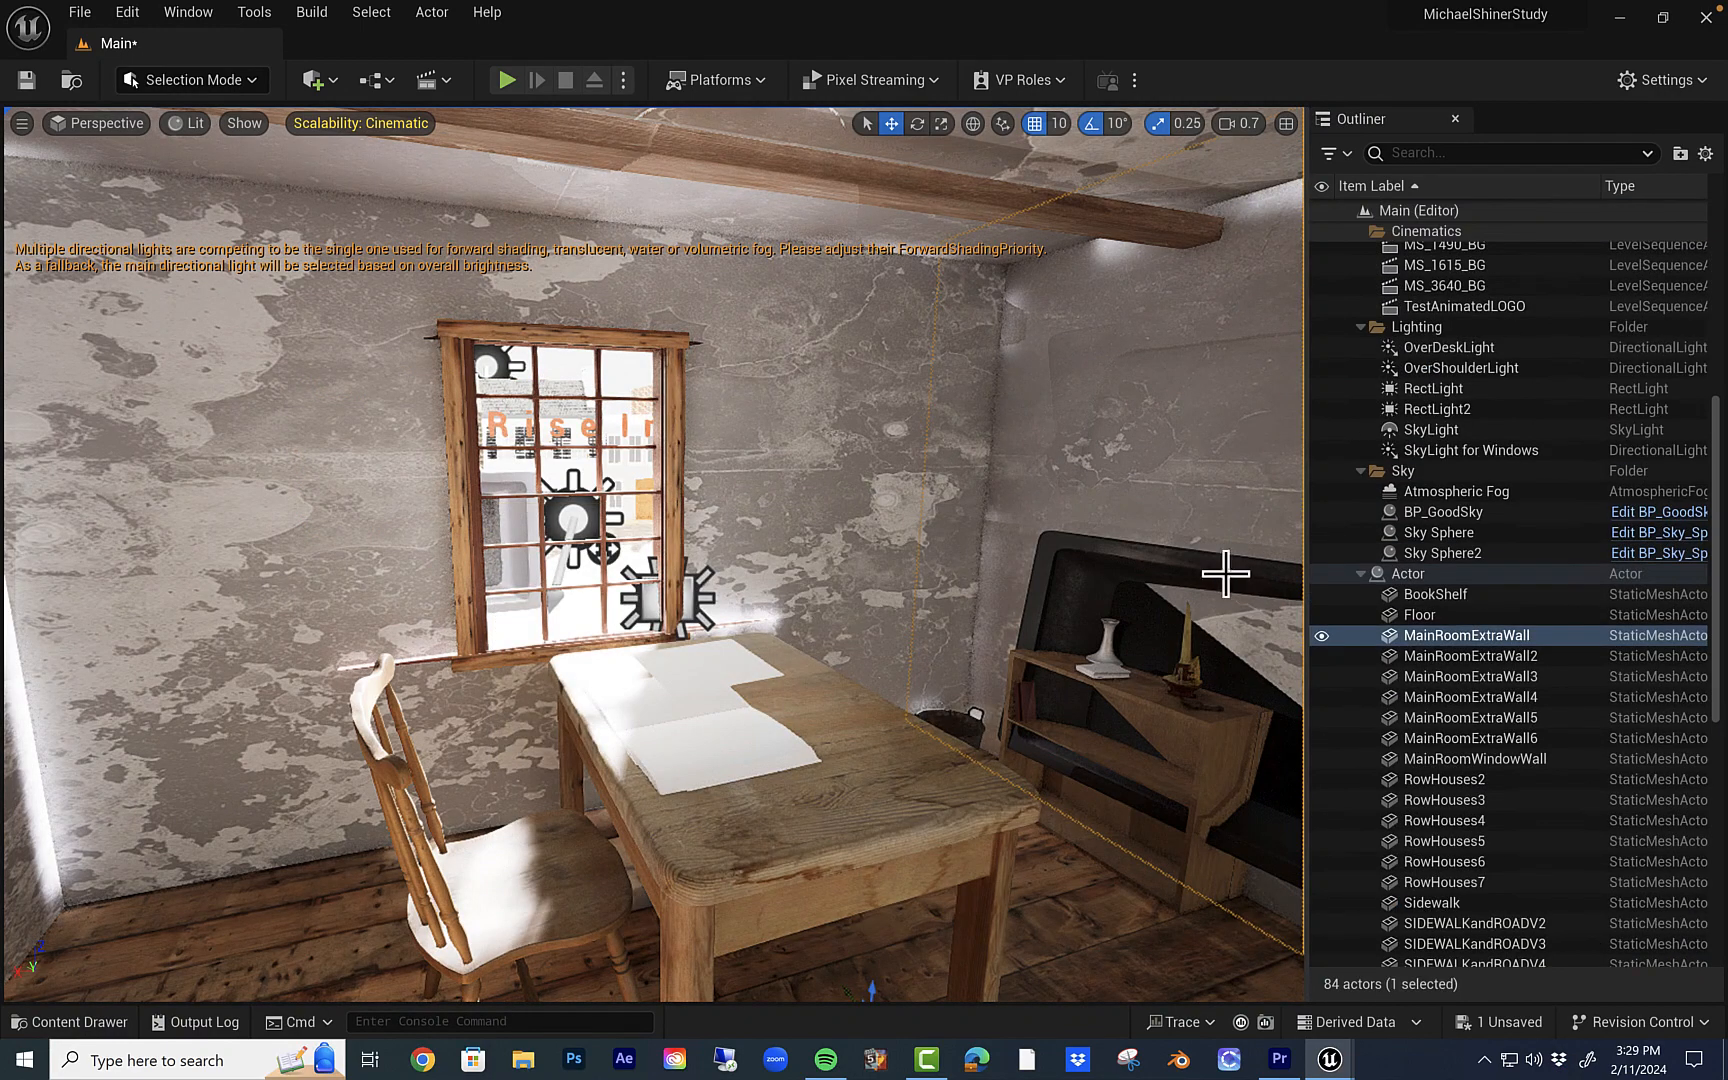
left_click(1226, 573)
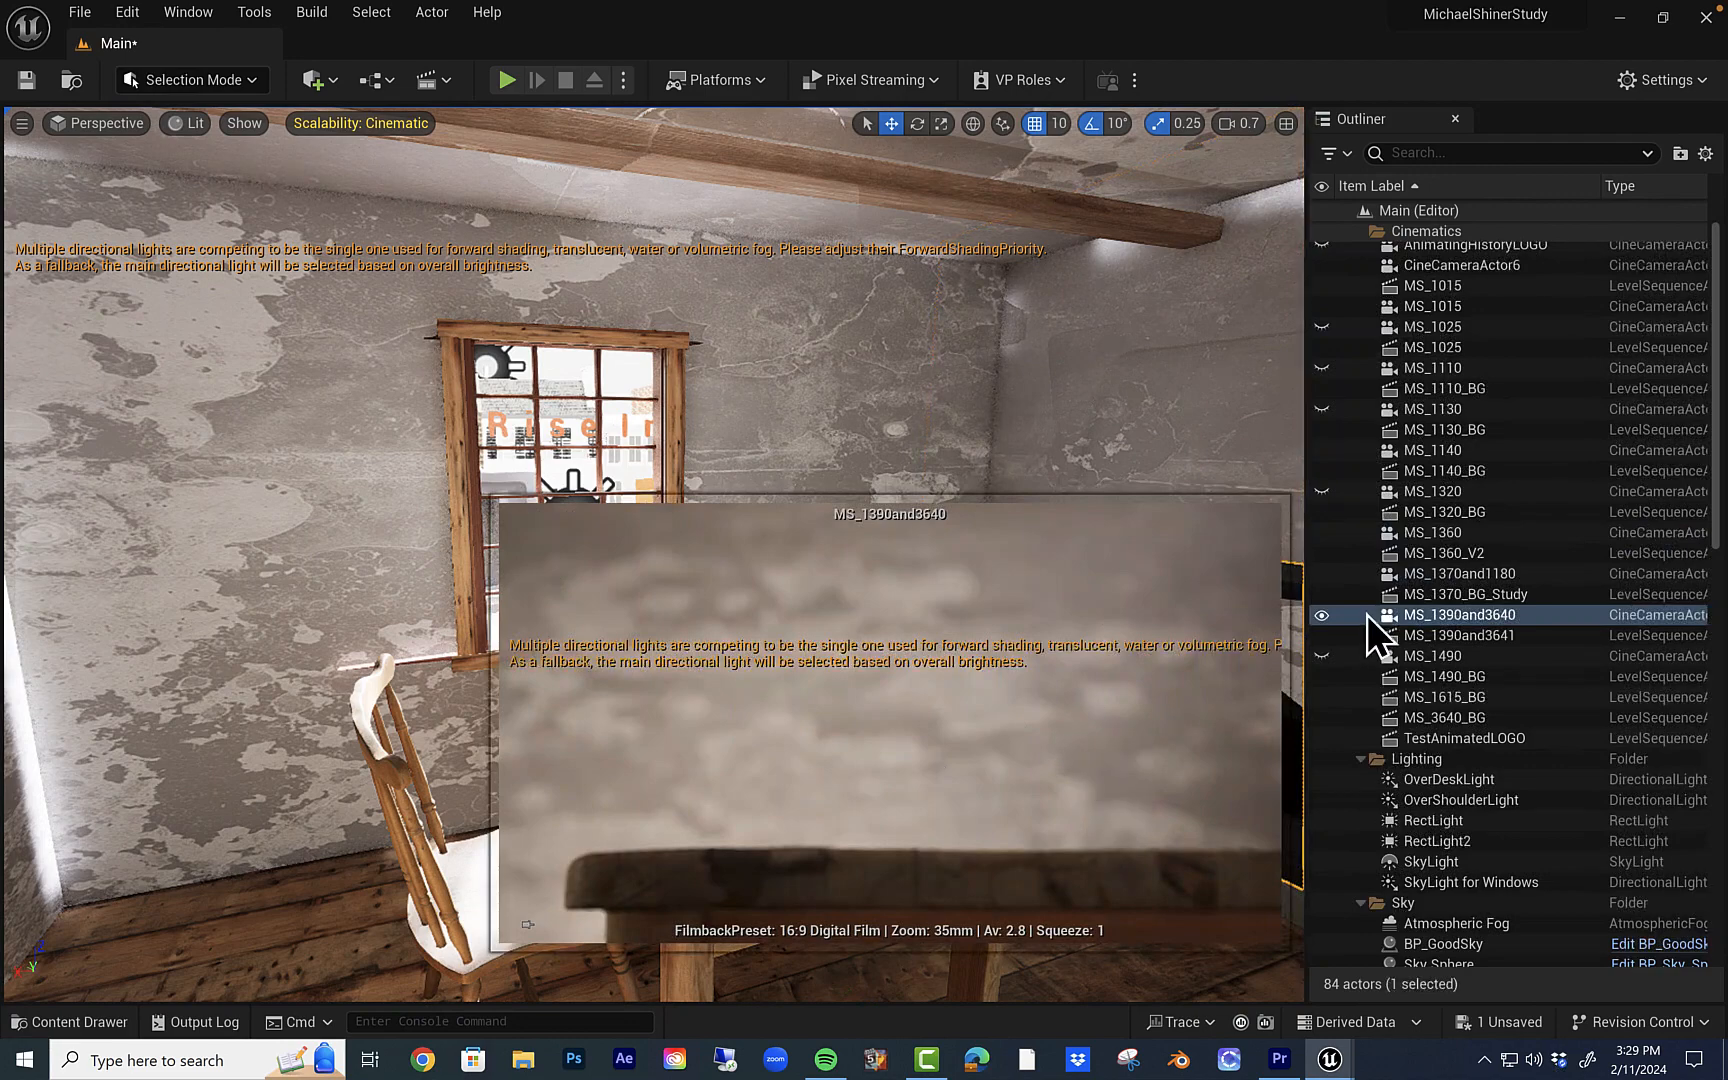
left_click(1322, 616)
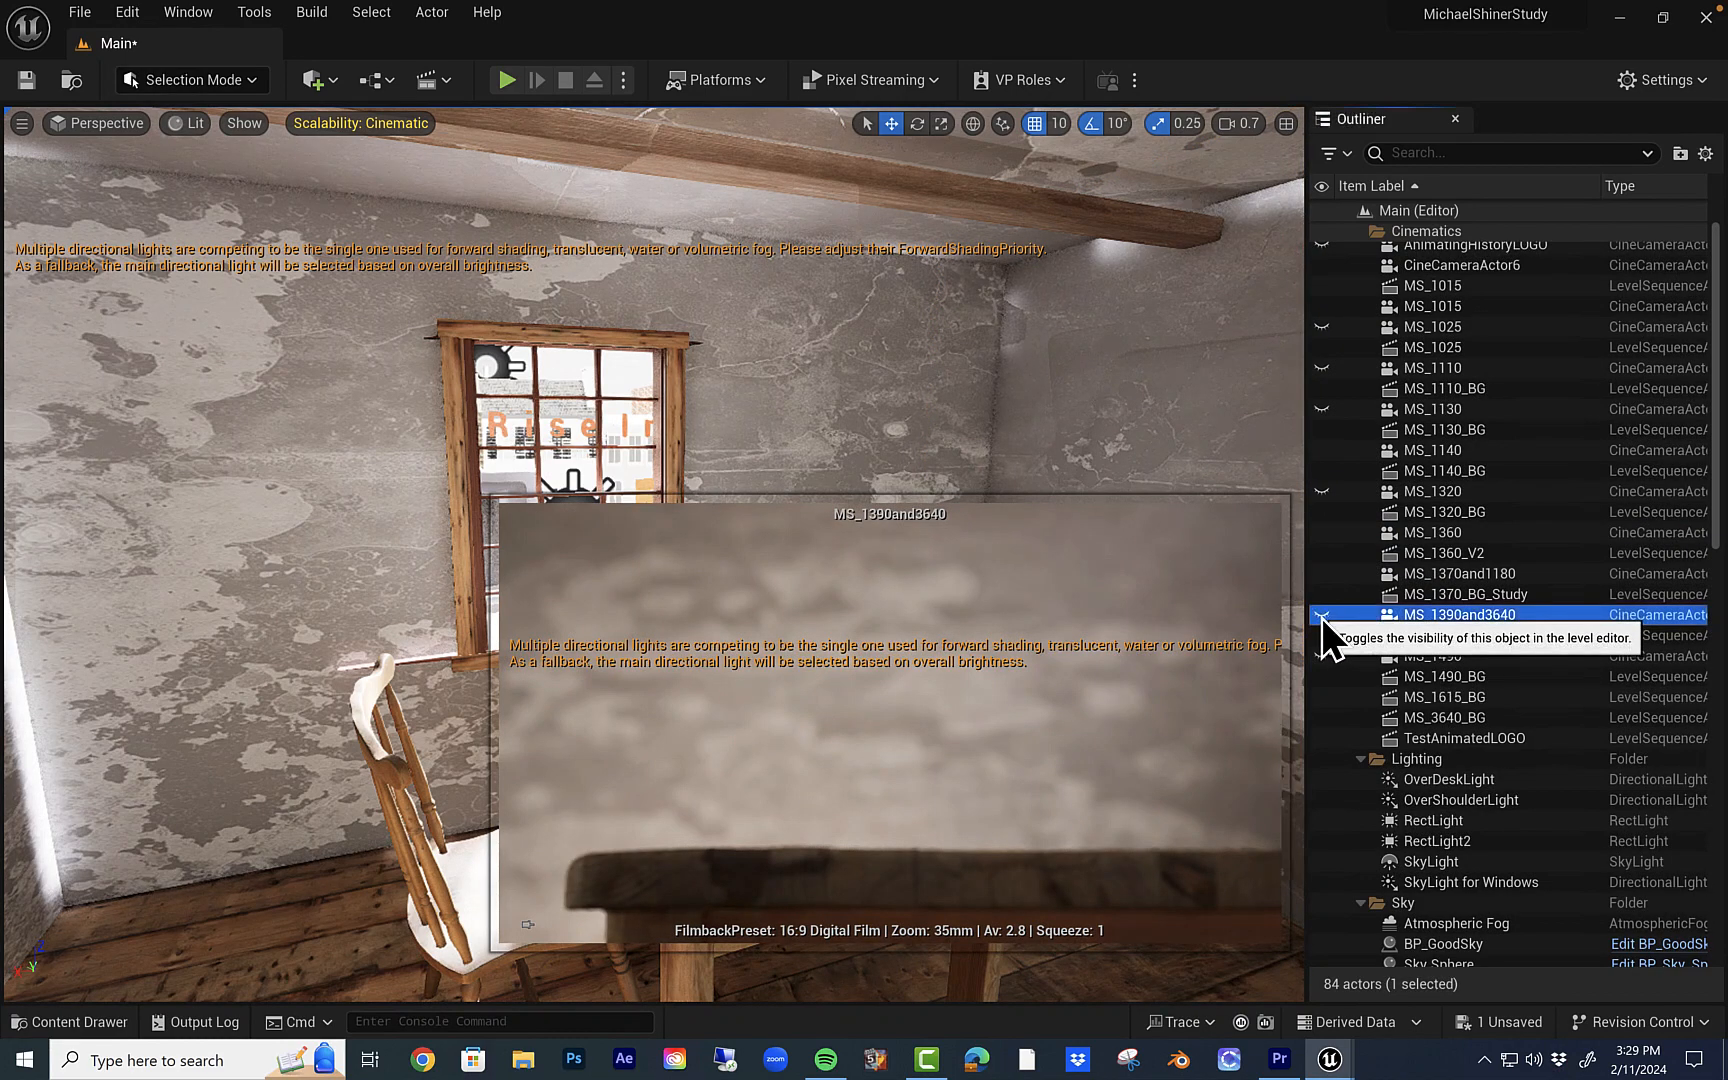
left_click(706, 456)
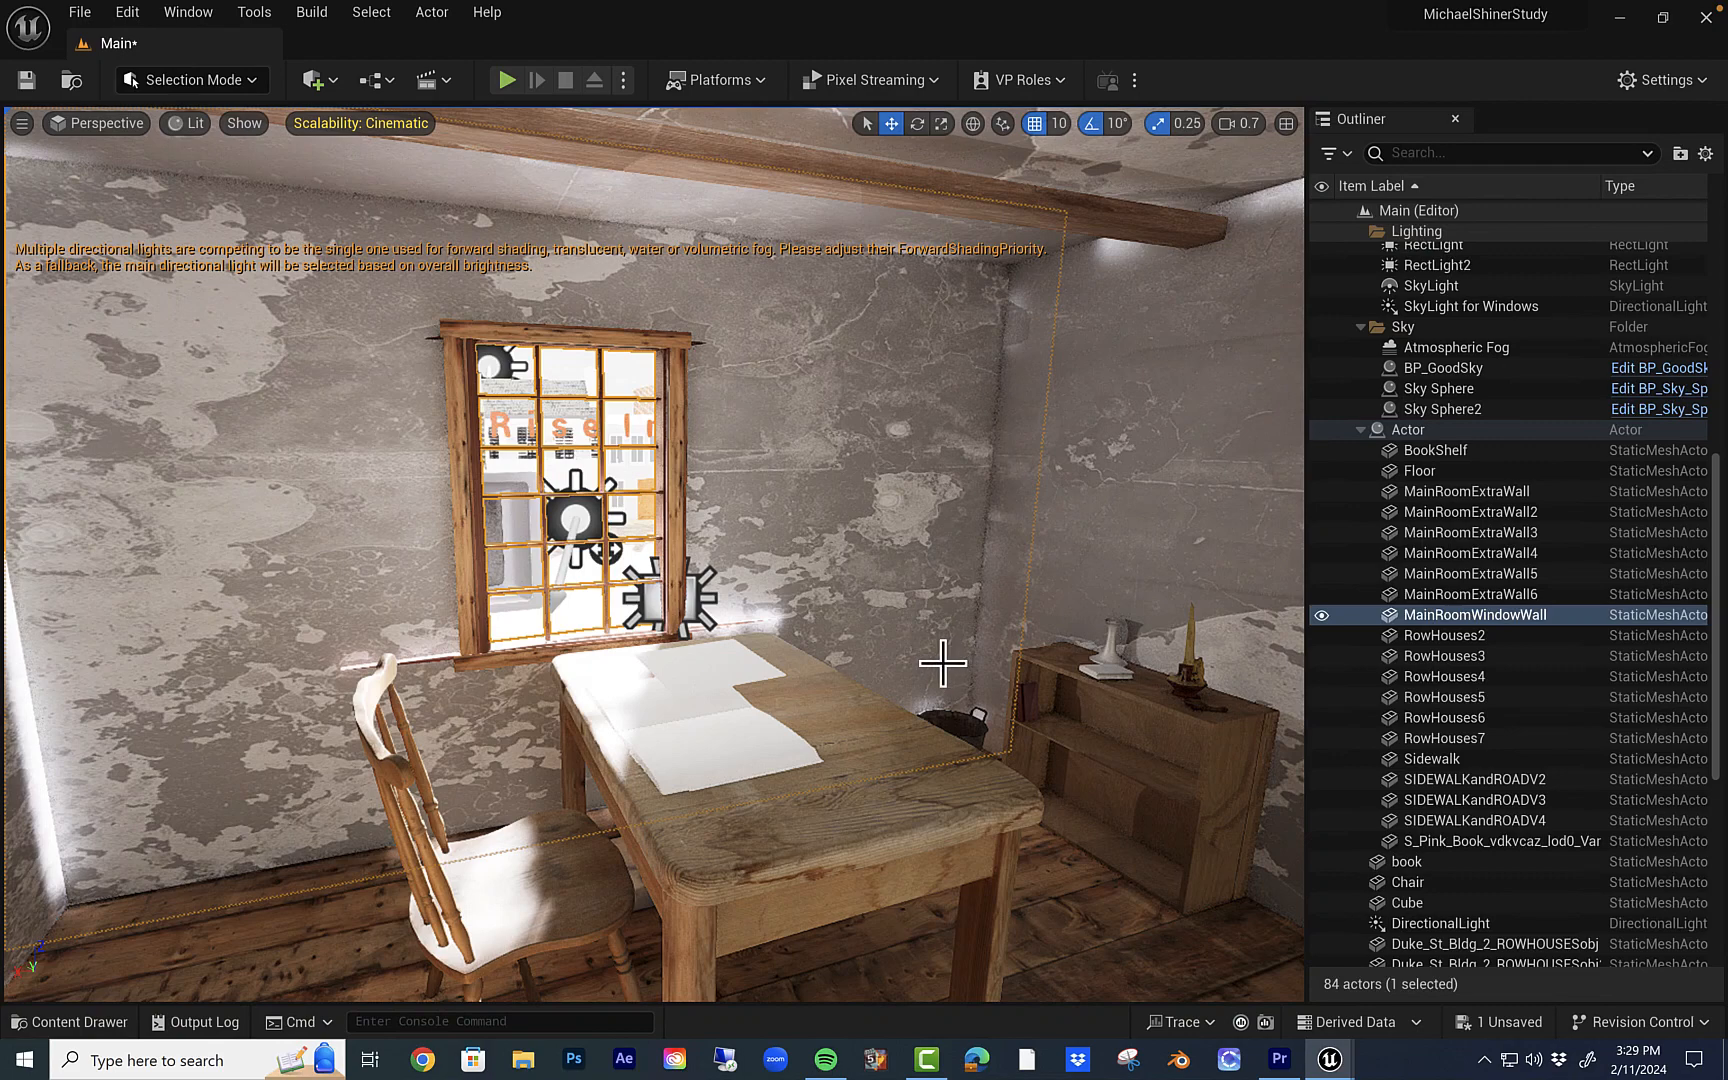
Add a Cine Camera Actor to the level and look over its edit options
left_click(322, 80)
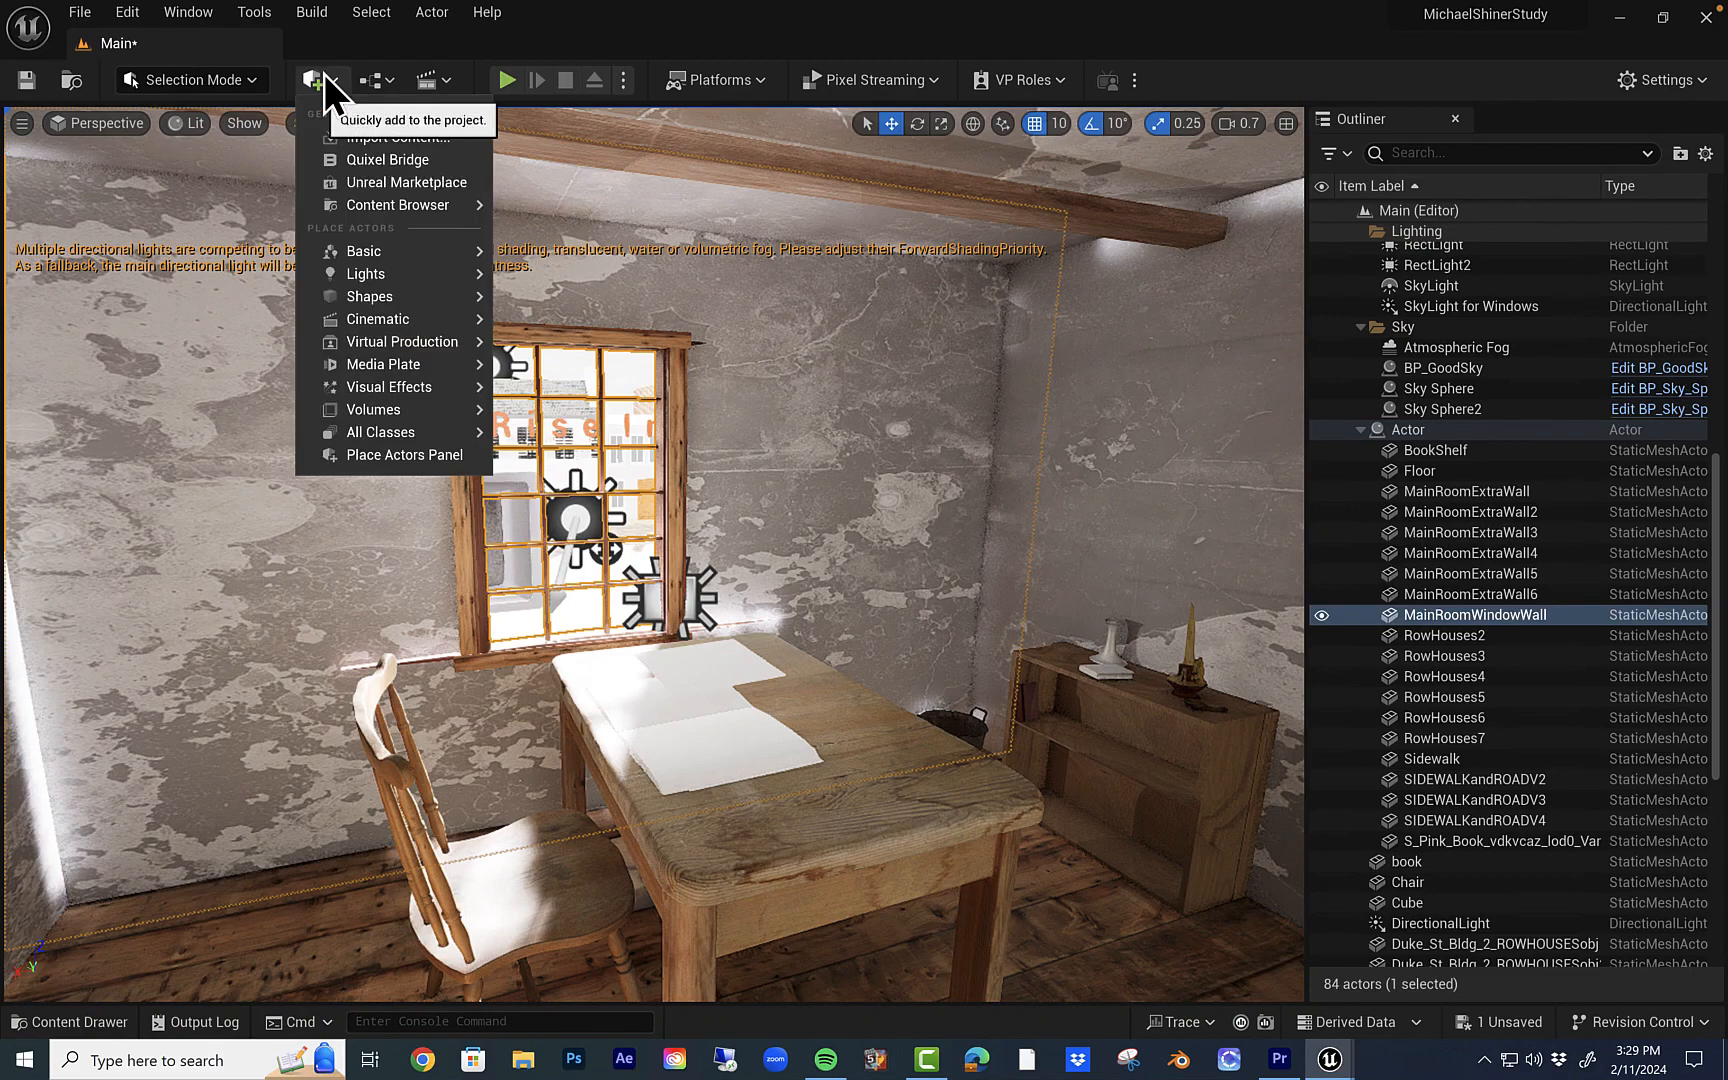
mouse_move(376, 320)
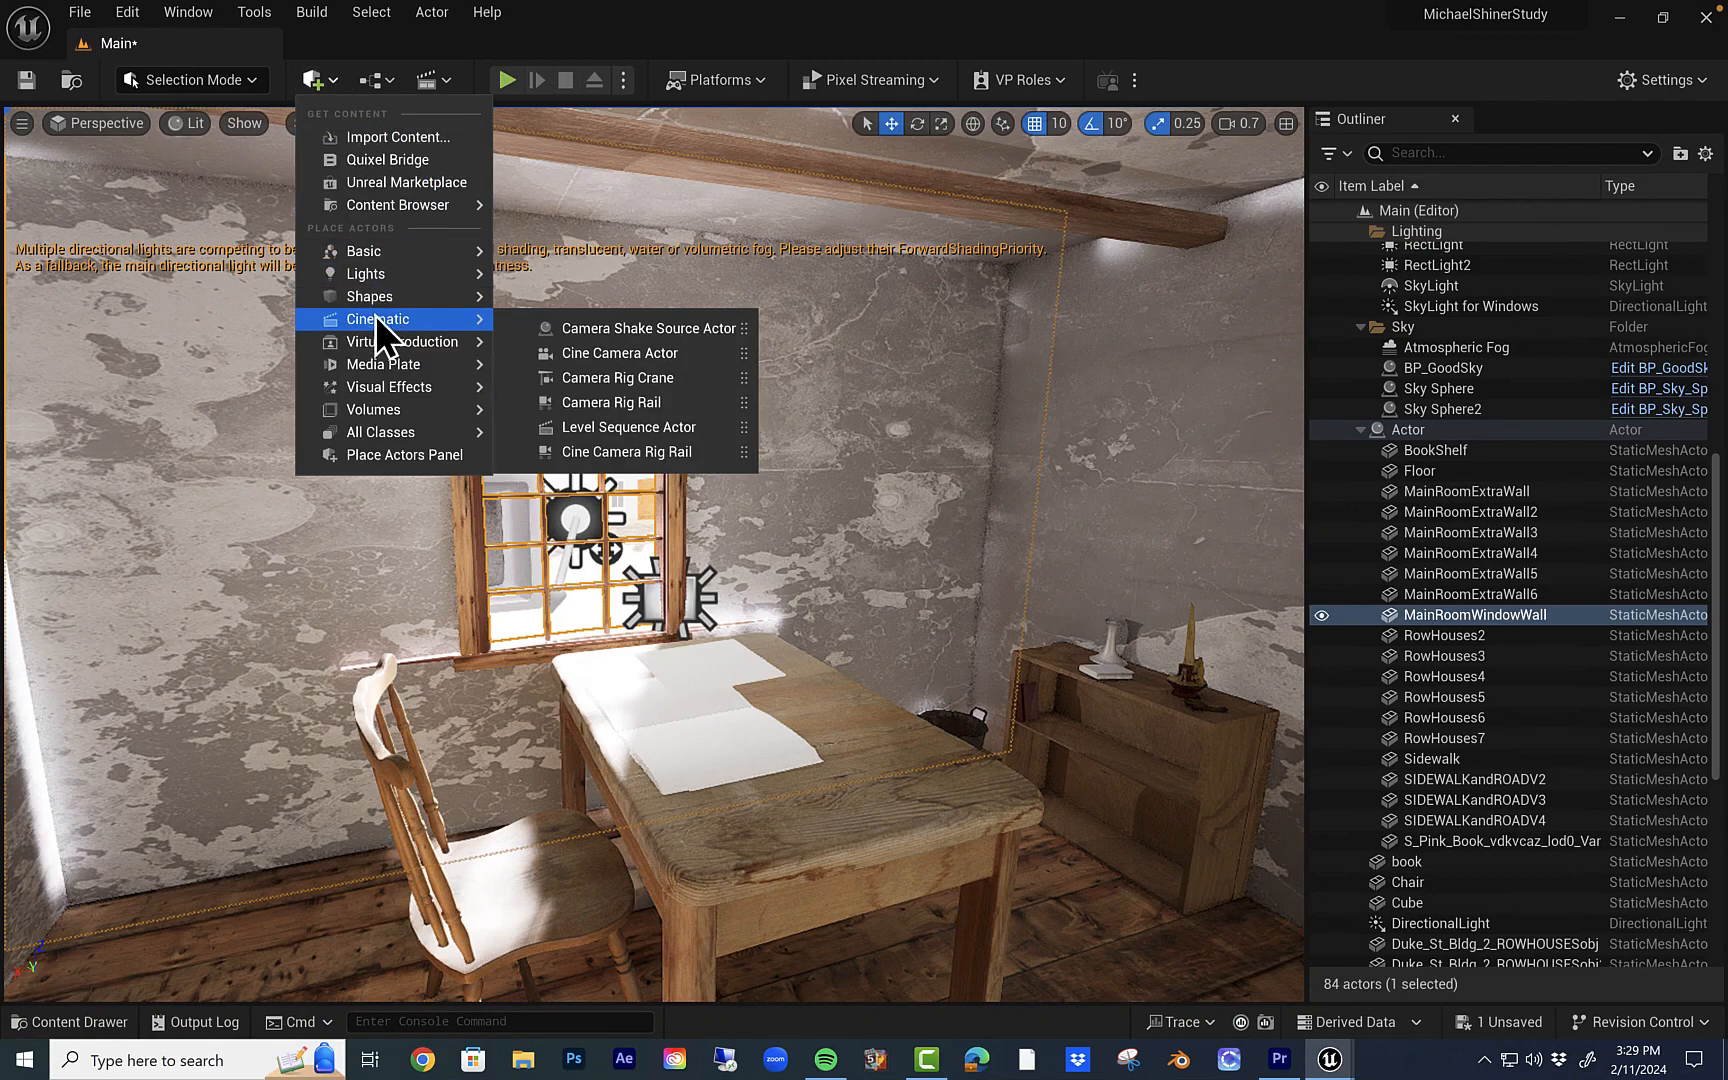
left_click(622, 353)
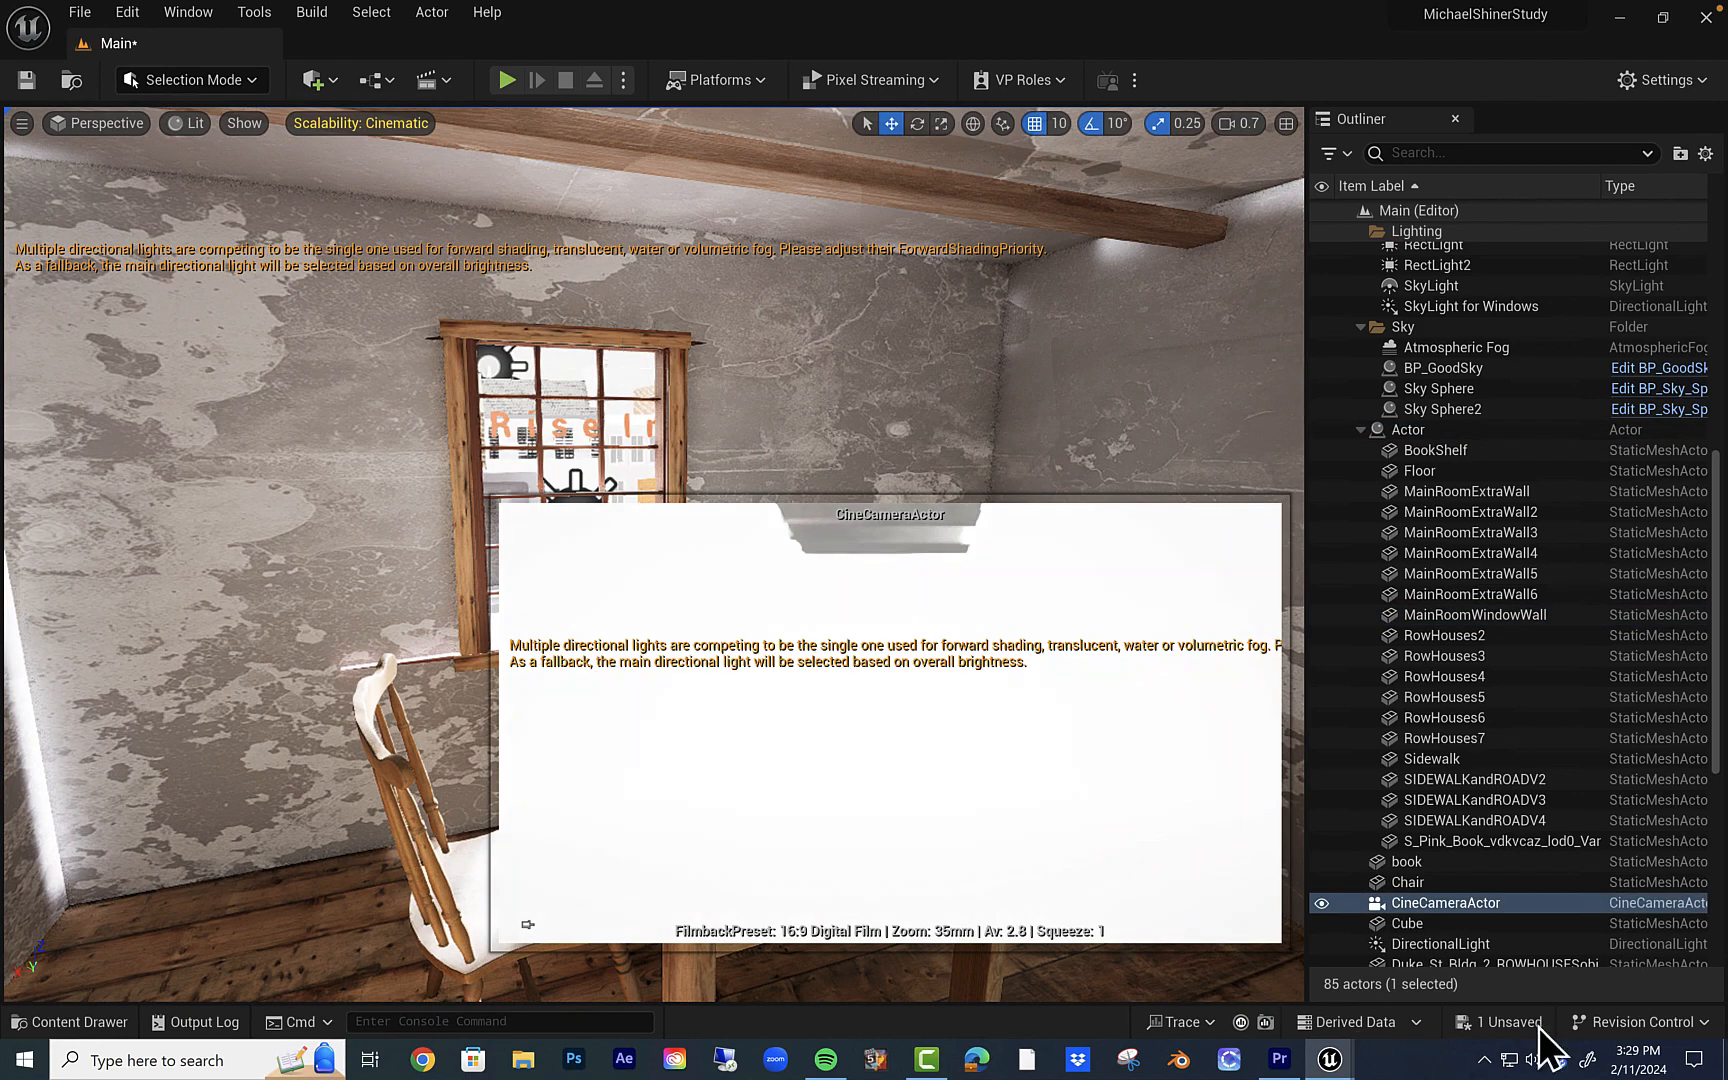
right_click(1431, 907)
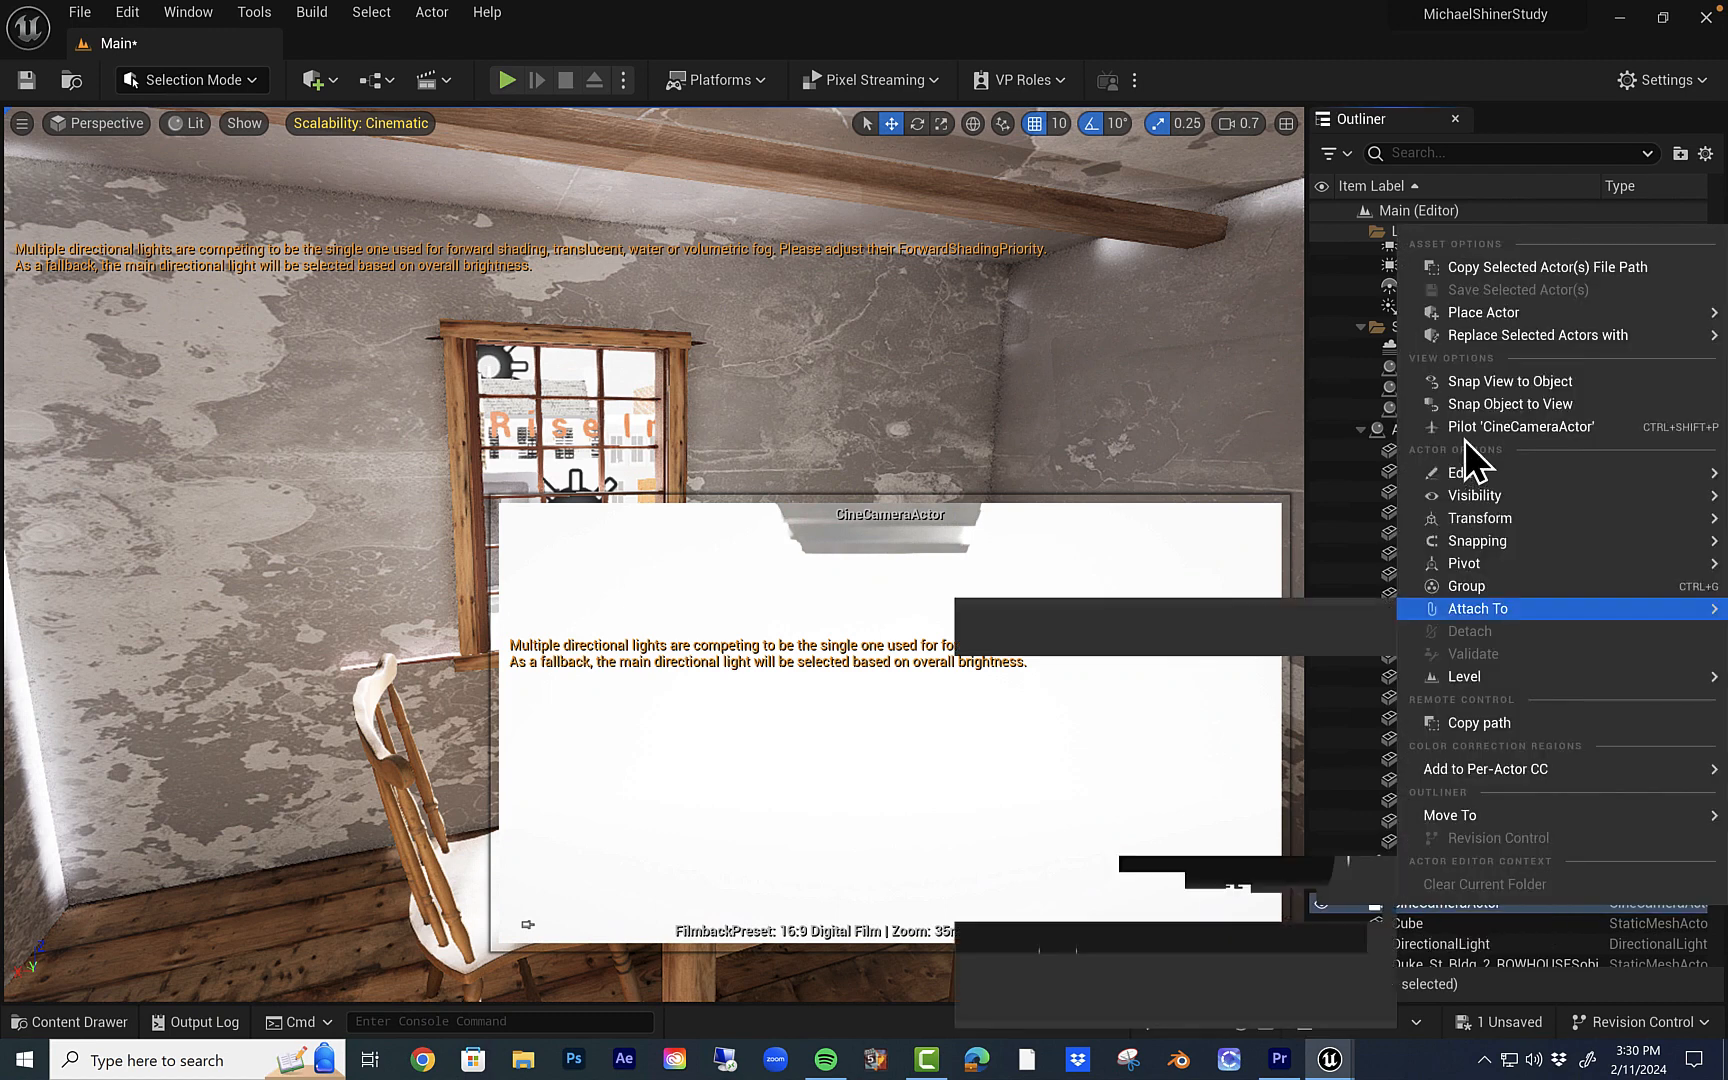
mouse_move(1463, 470)
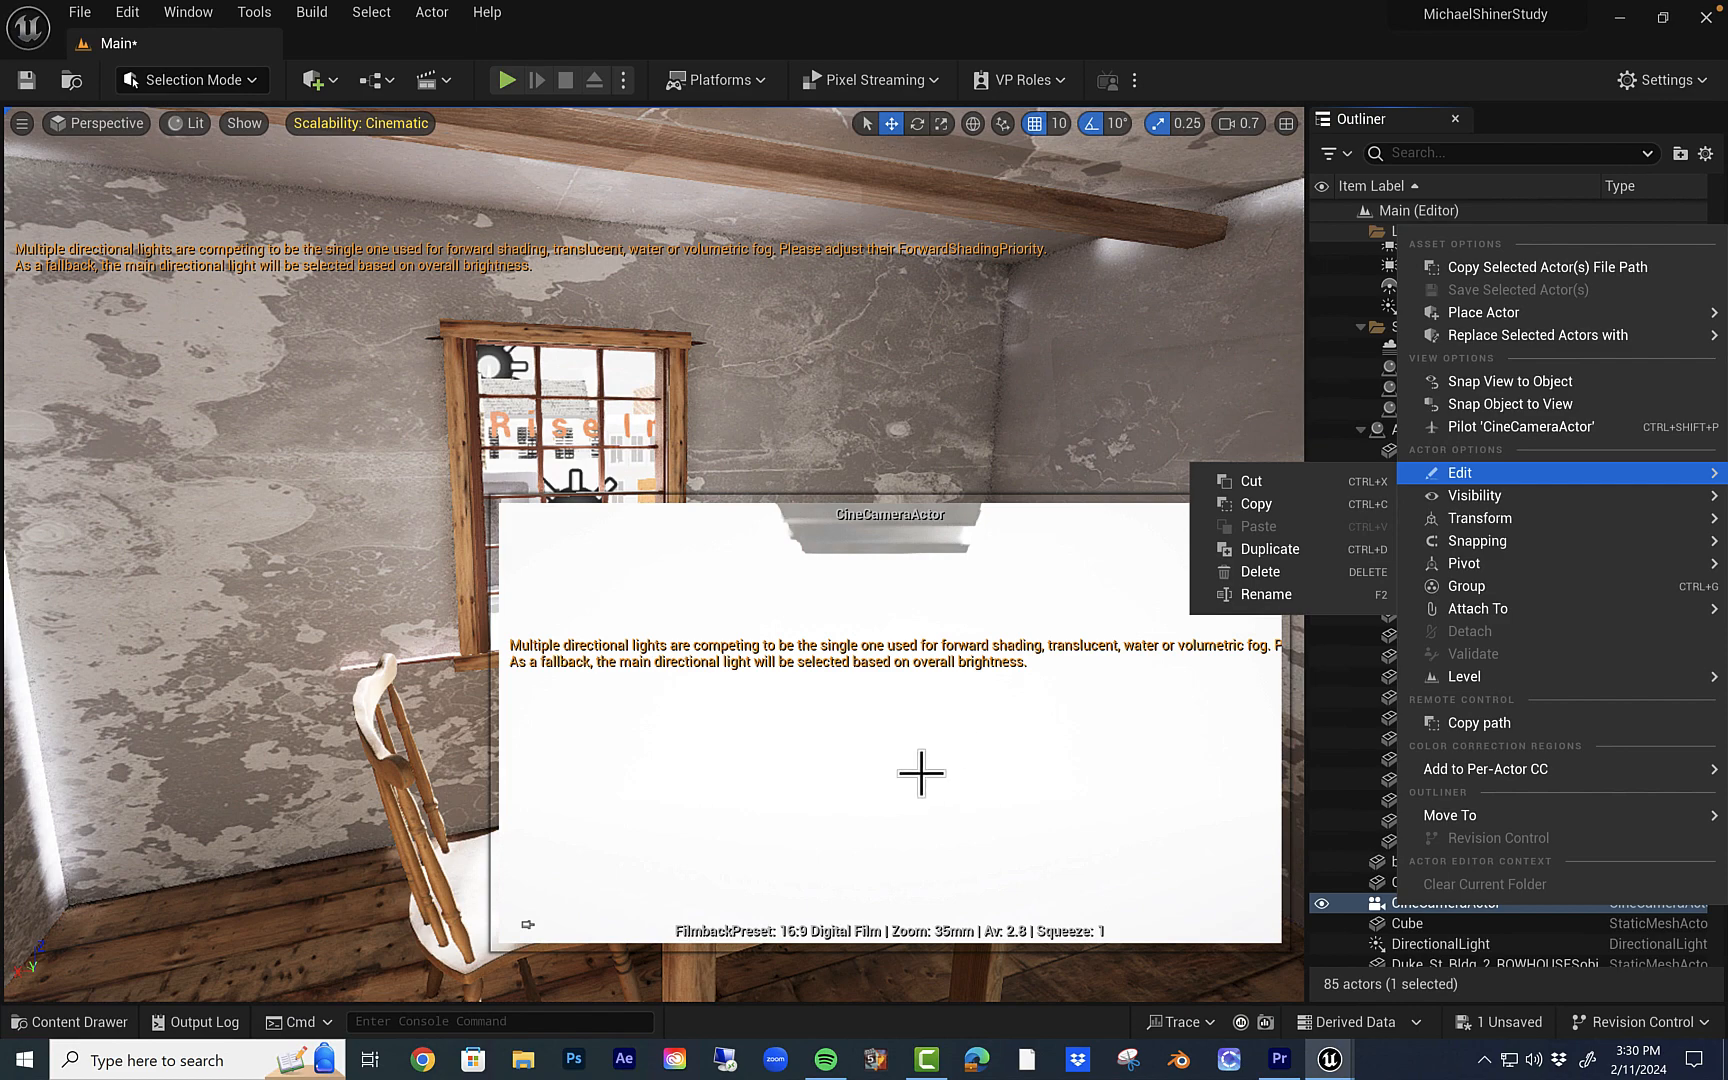
left_click(1097, 411)
Undo the addition of the Cine Camera Actor and the hiding of MS_1390and3640
left_click(1118, 472)
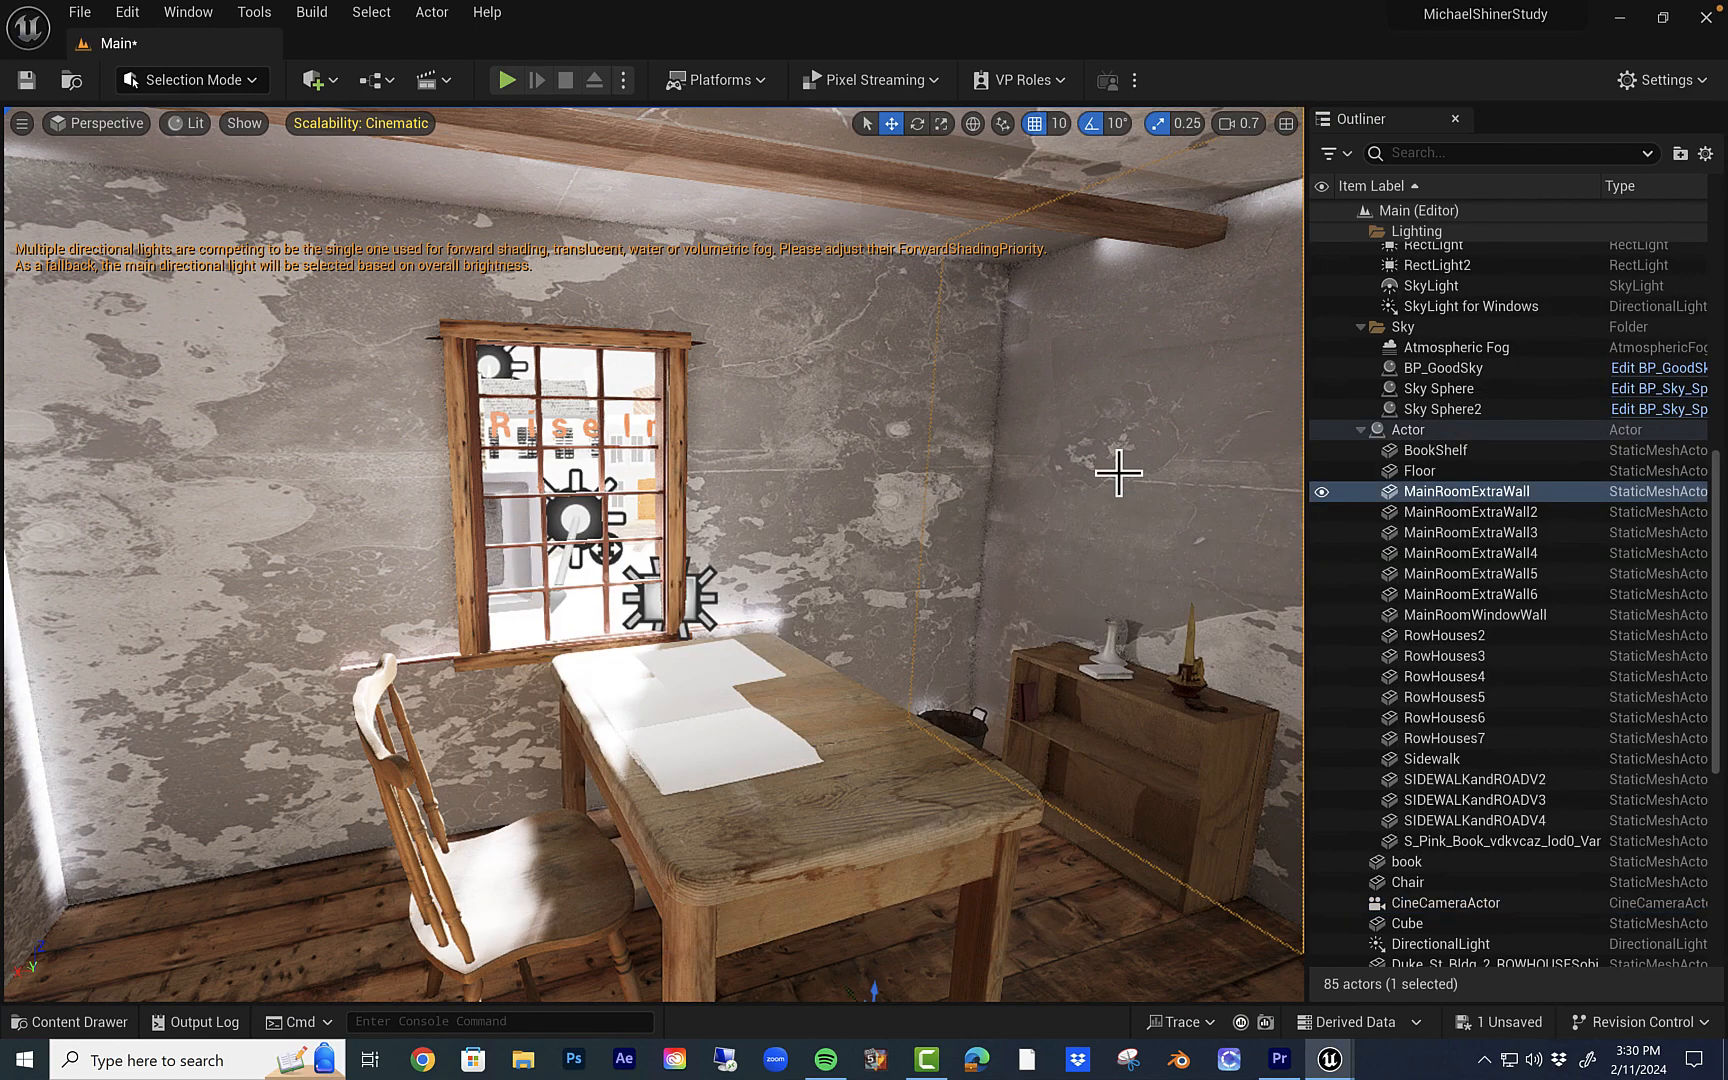
key("ctrl+z")
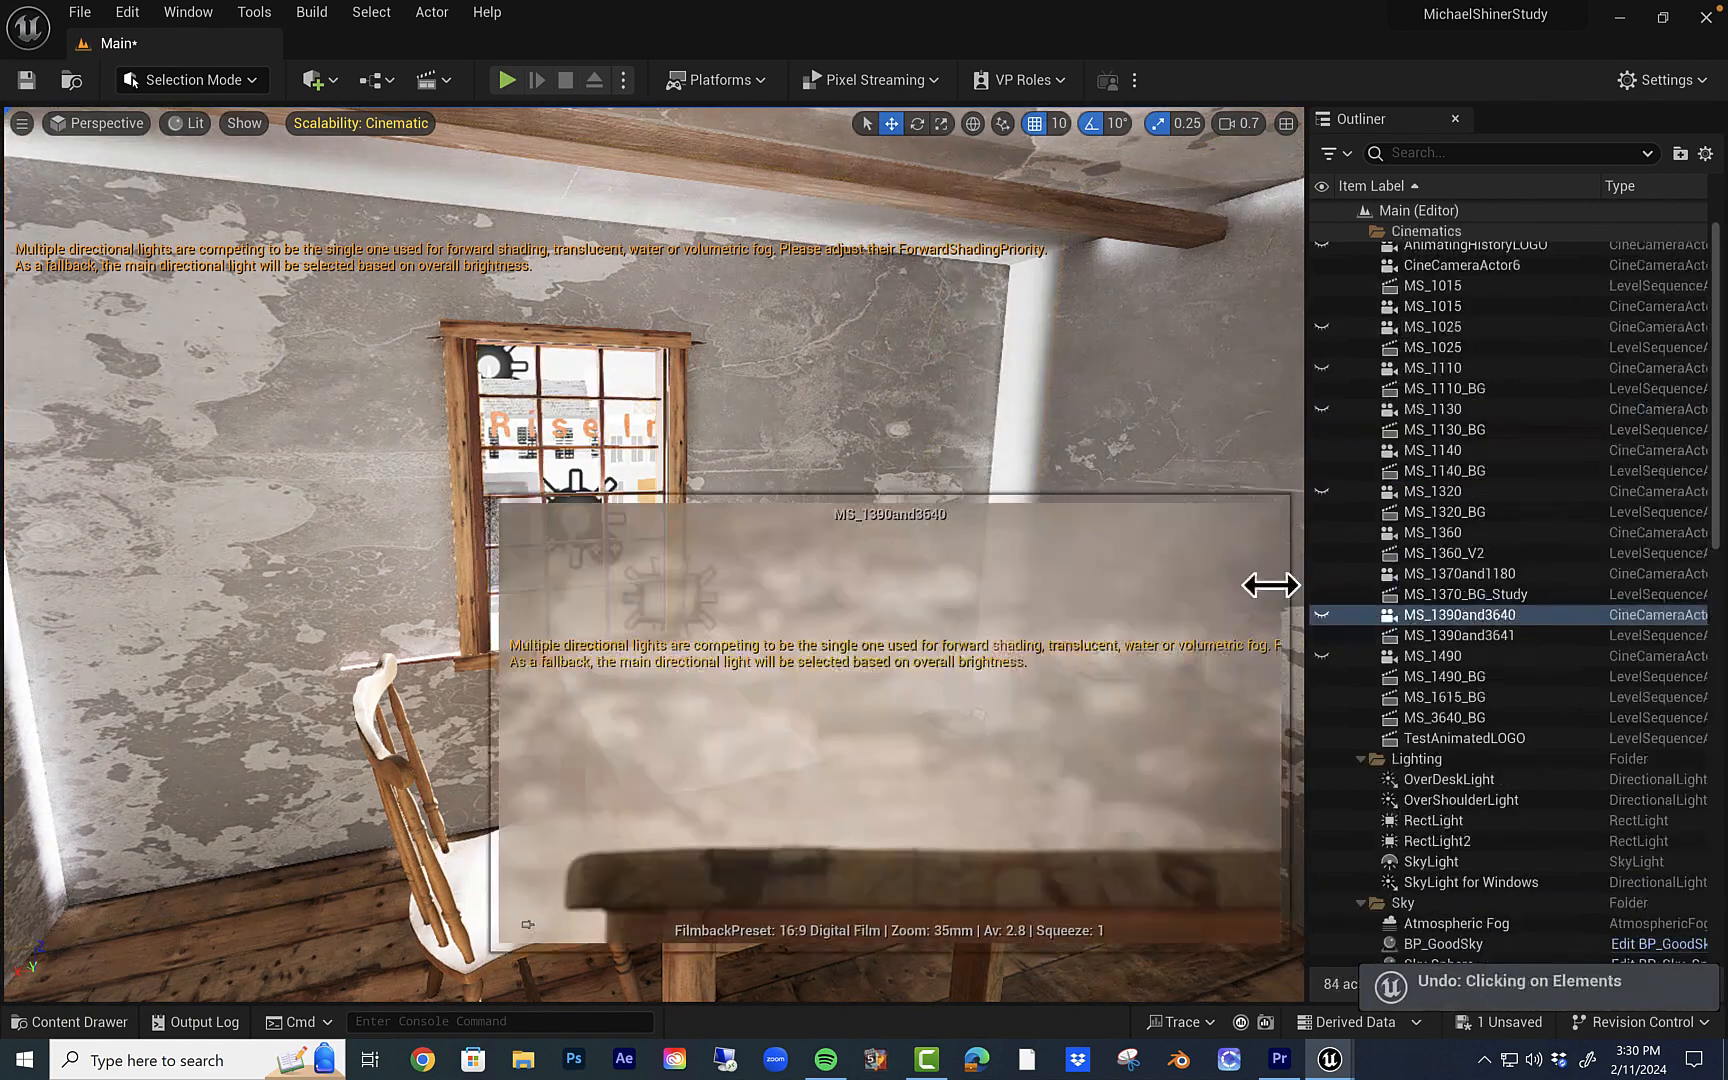
left_click(1088, 568)
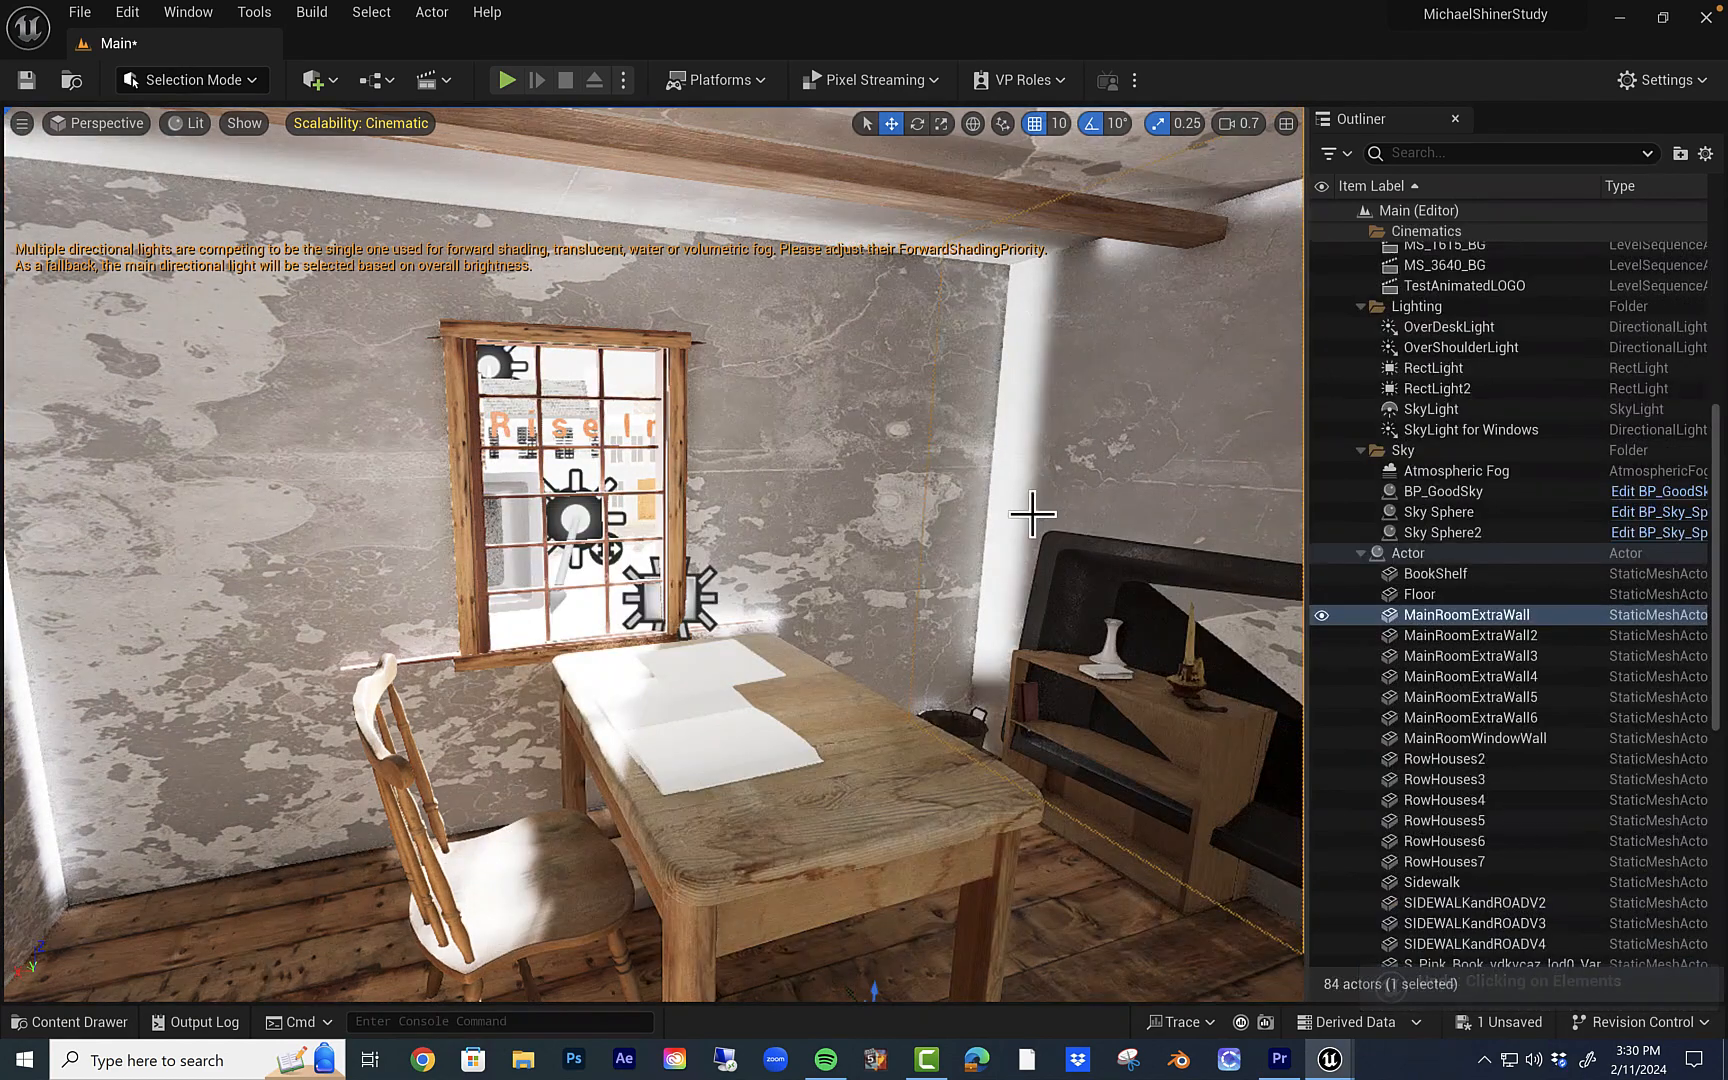
Select the MS_1390and3640 cine camera and pin its preview in the viewport
key("ctrl+z")
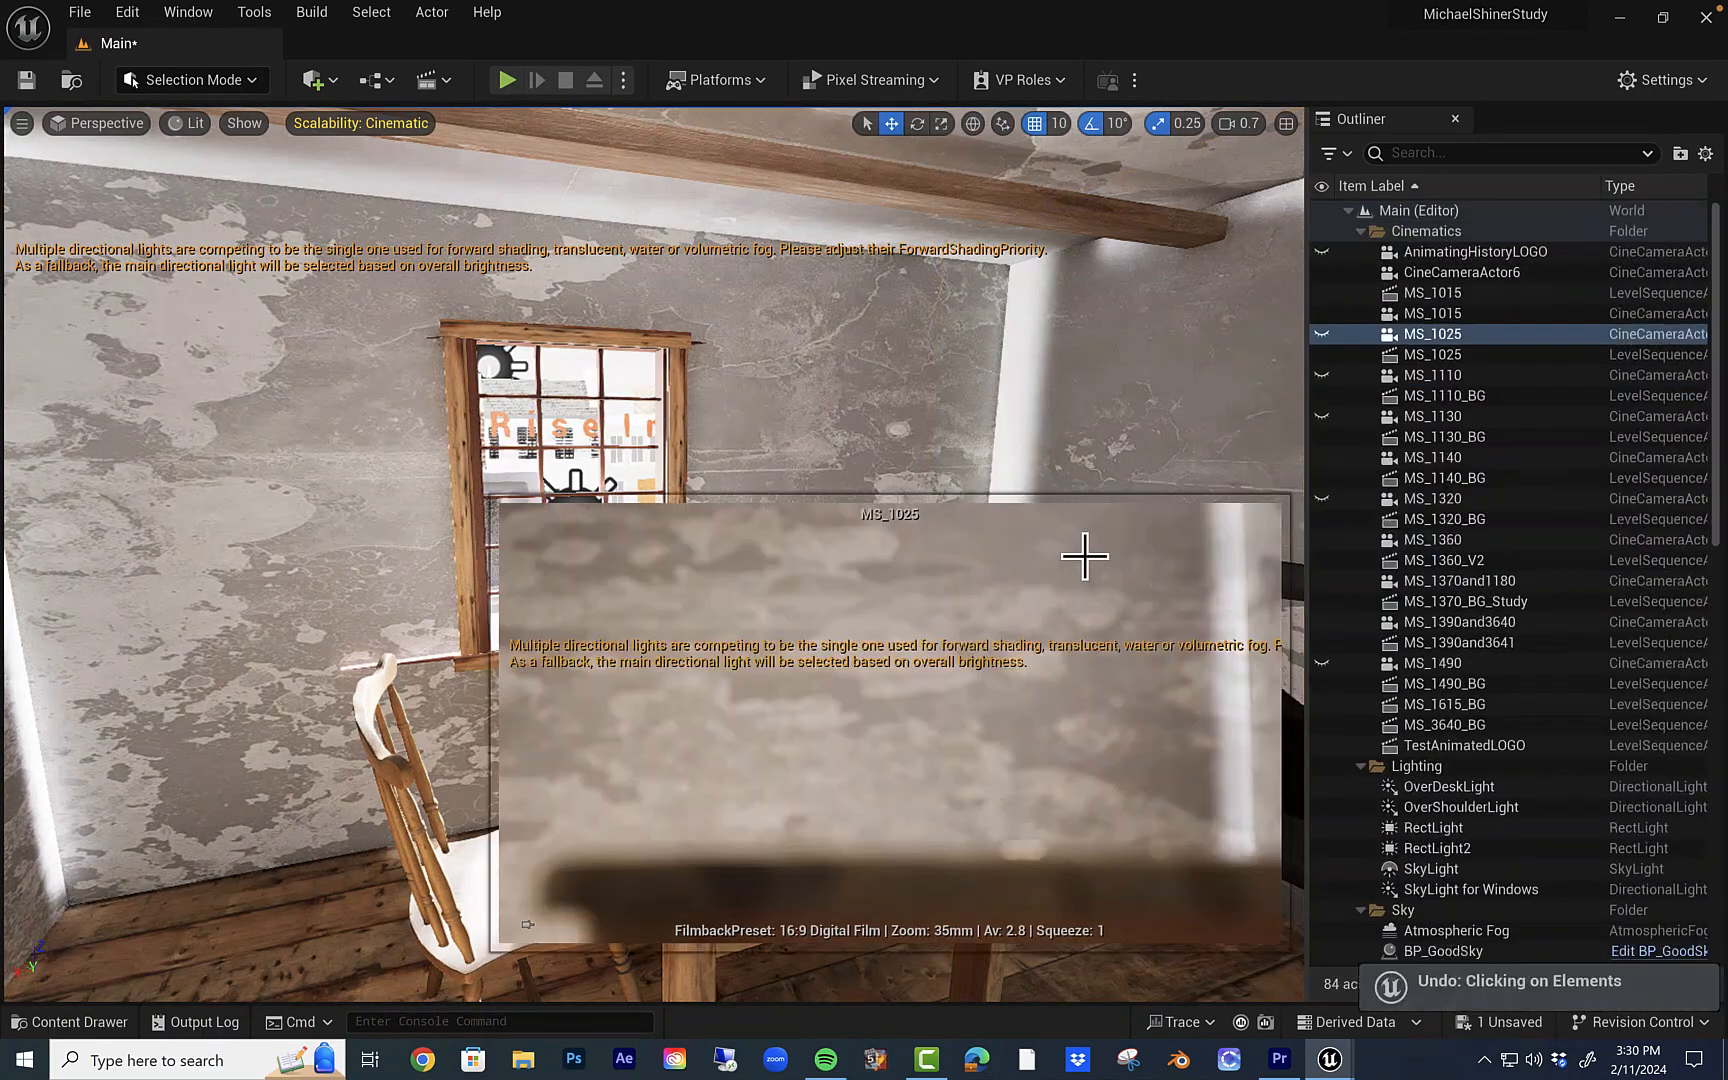
left_click(1045, 508)
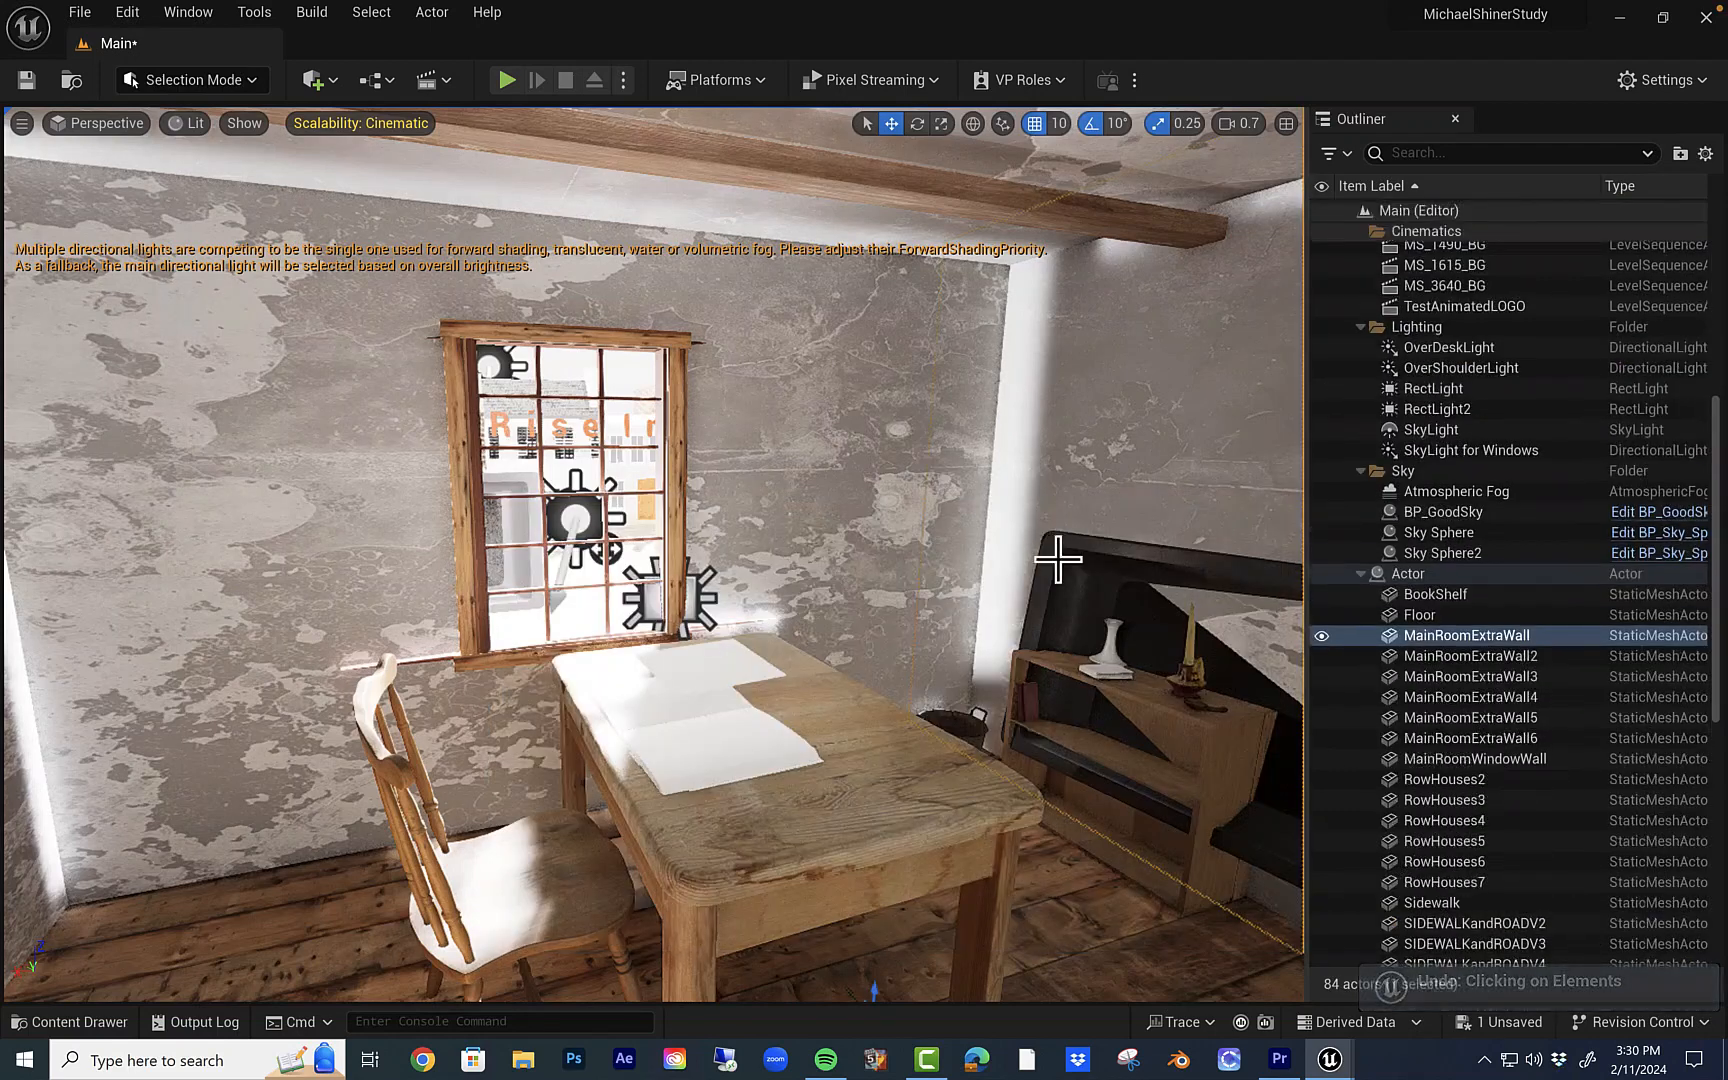
left_click(1058, 560)
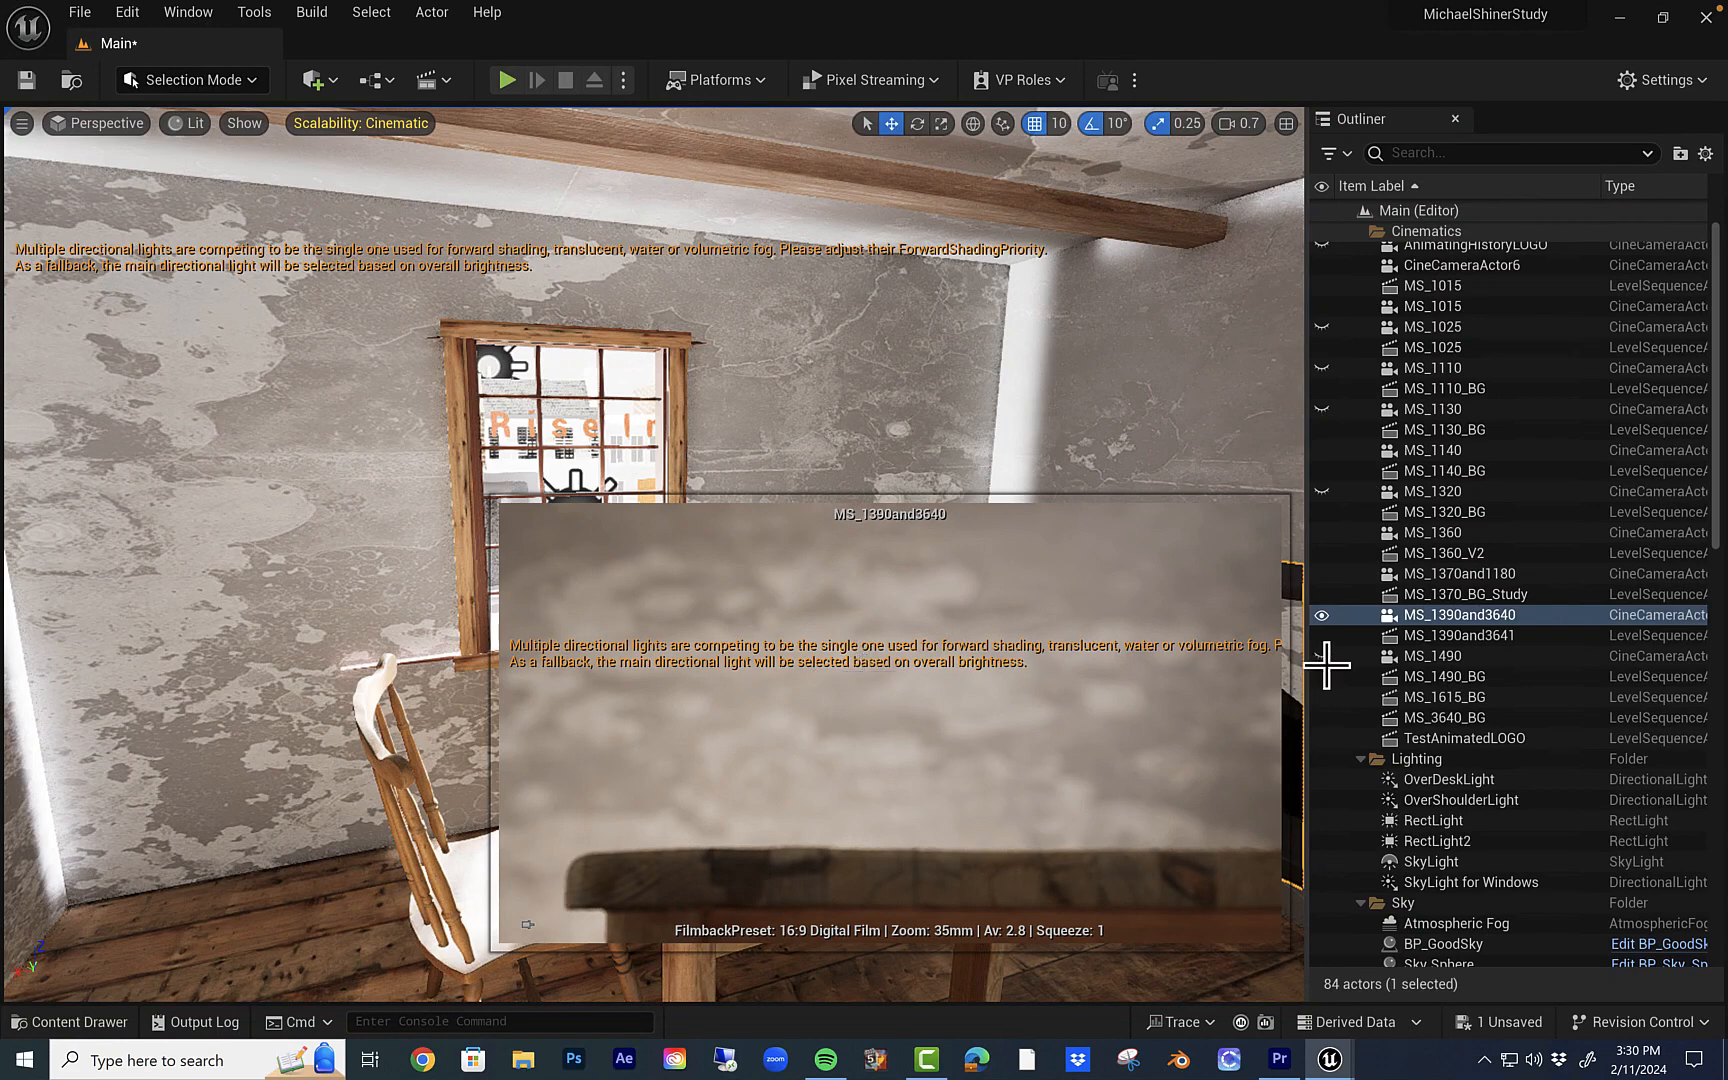
left_click(527, 925)
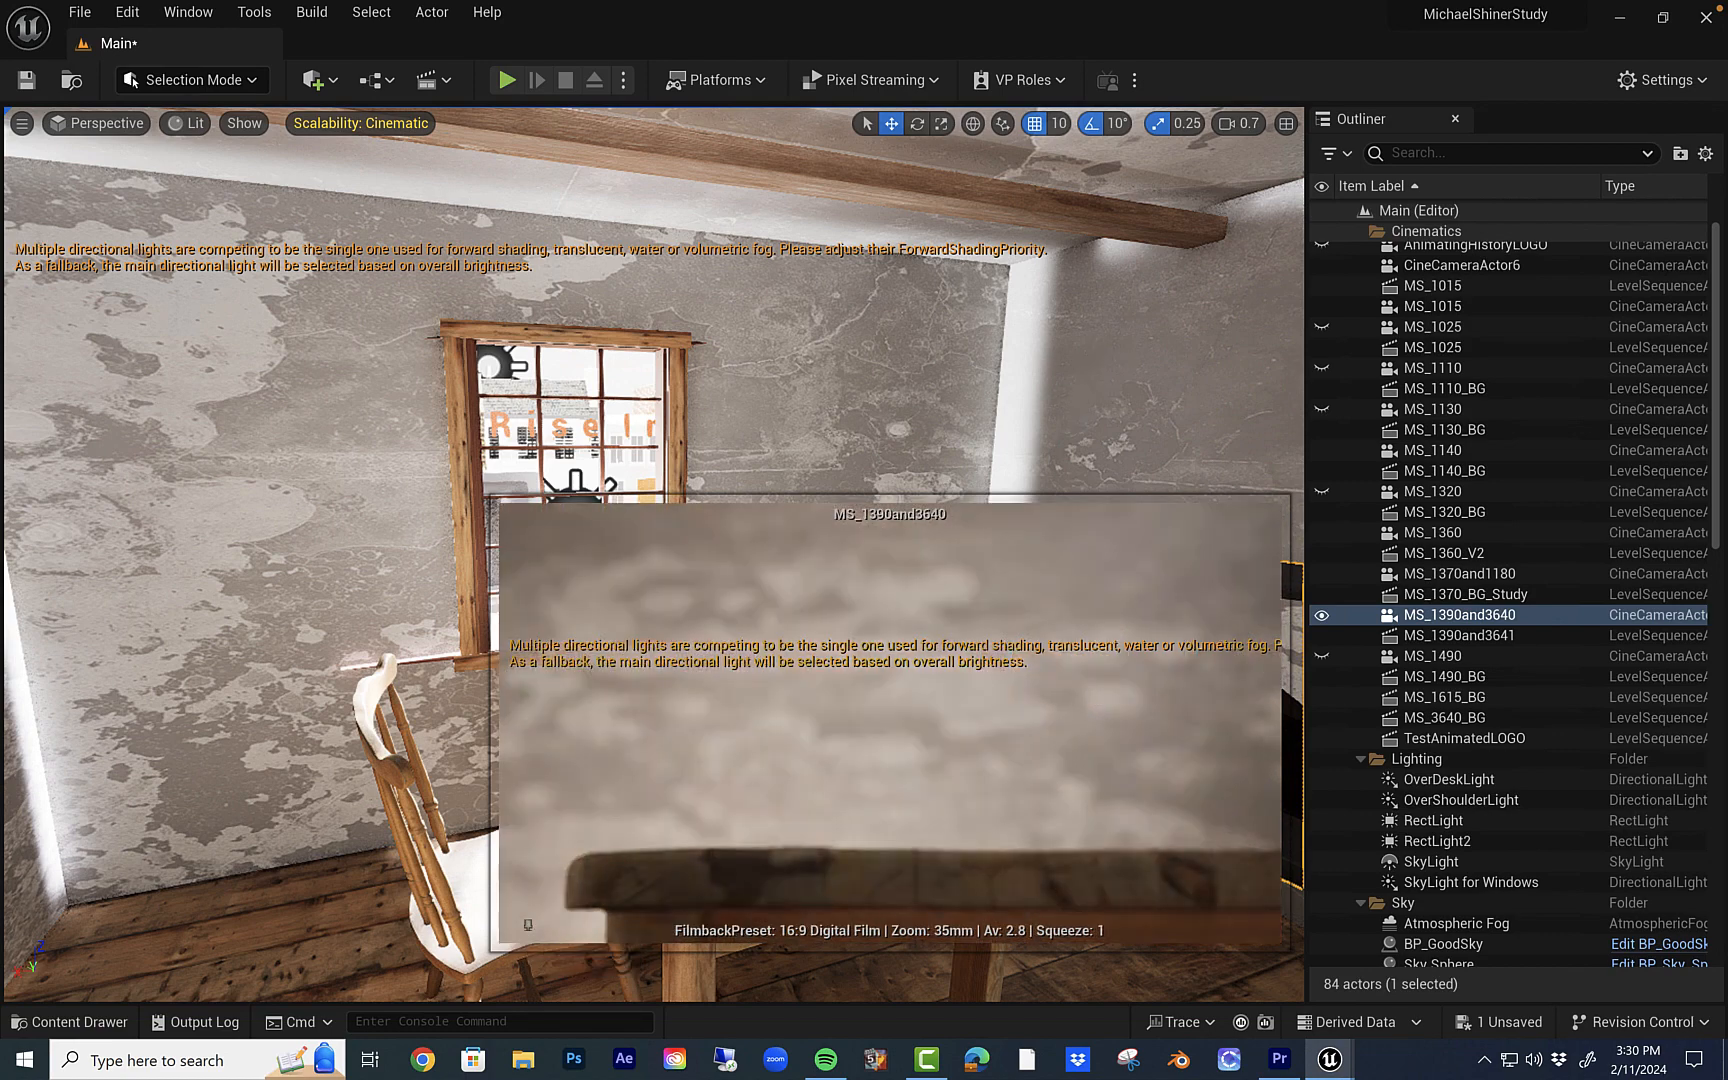
Raise the MS_1390and3640 camera slightly along its vertical axis
left_click(1273, 771)
key("f")
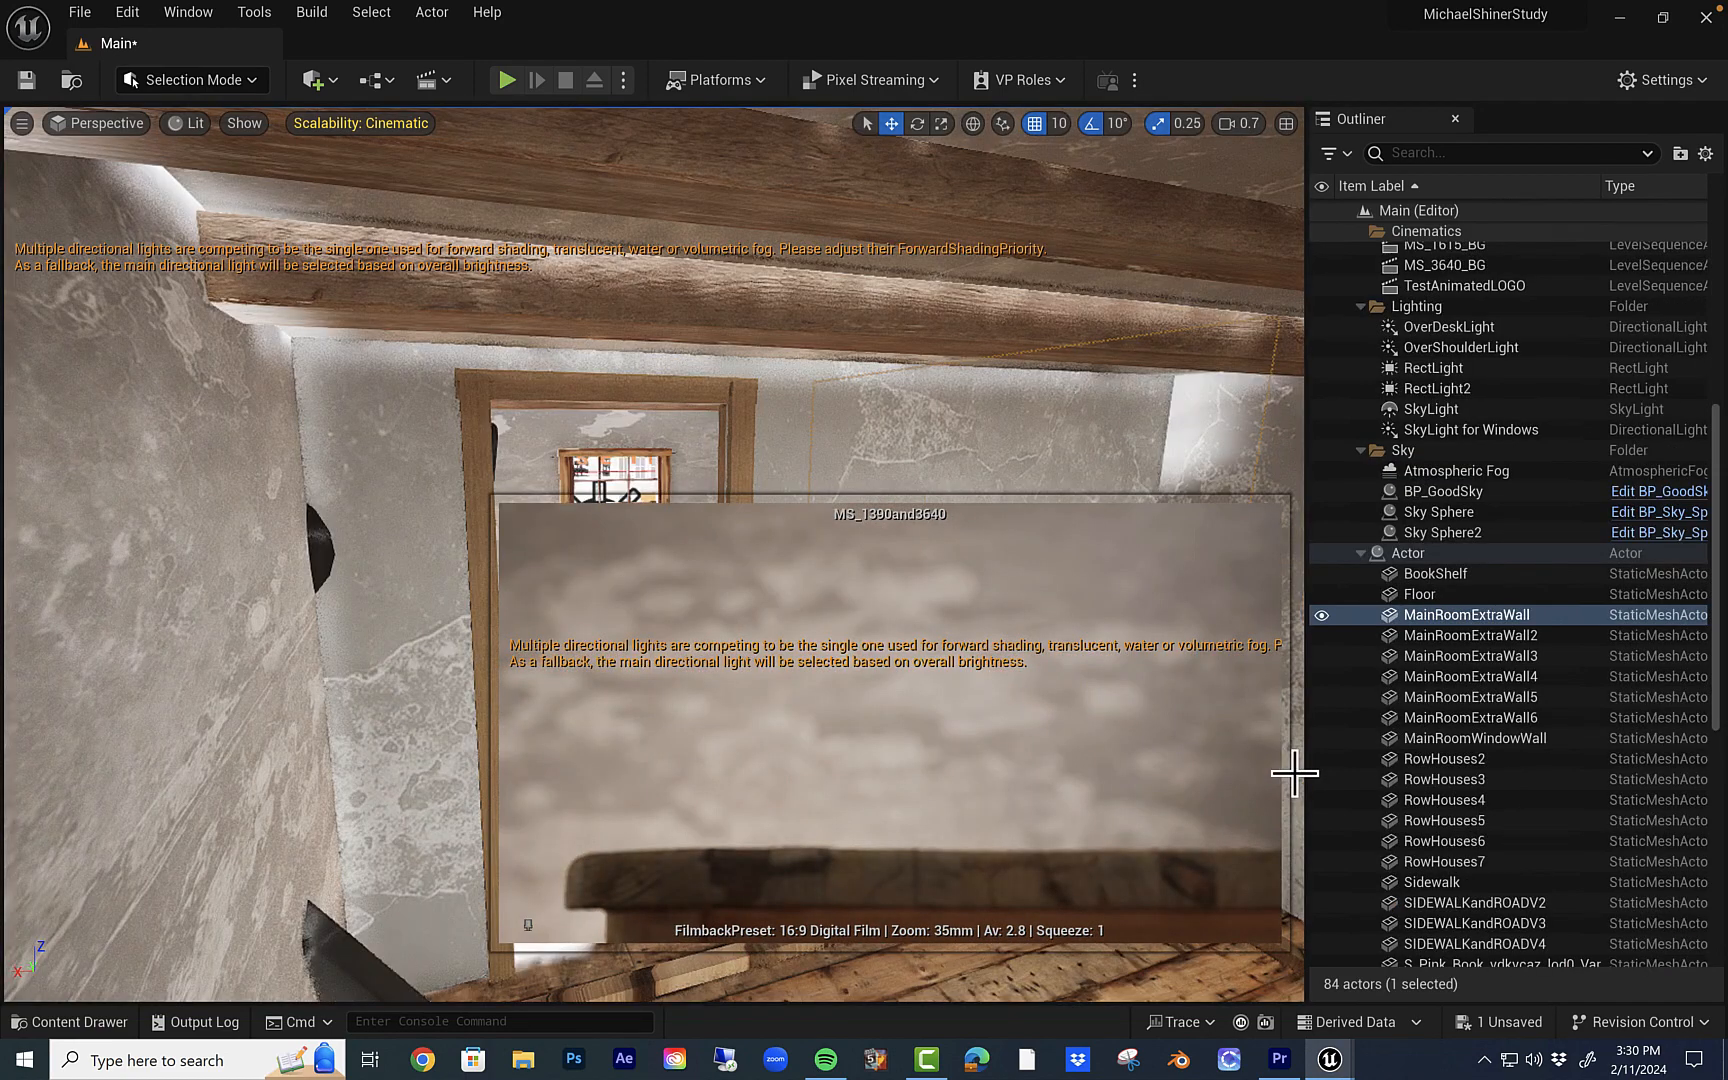
scroll(1295, 773, "up", 5)
right_click_drag(1295, 773, 1390, 752)
right_click_drag(742, 860, 744, 860)
left_click(369, 749)
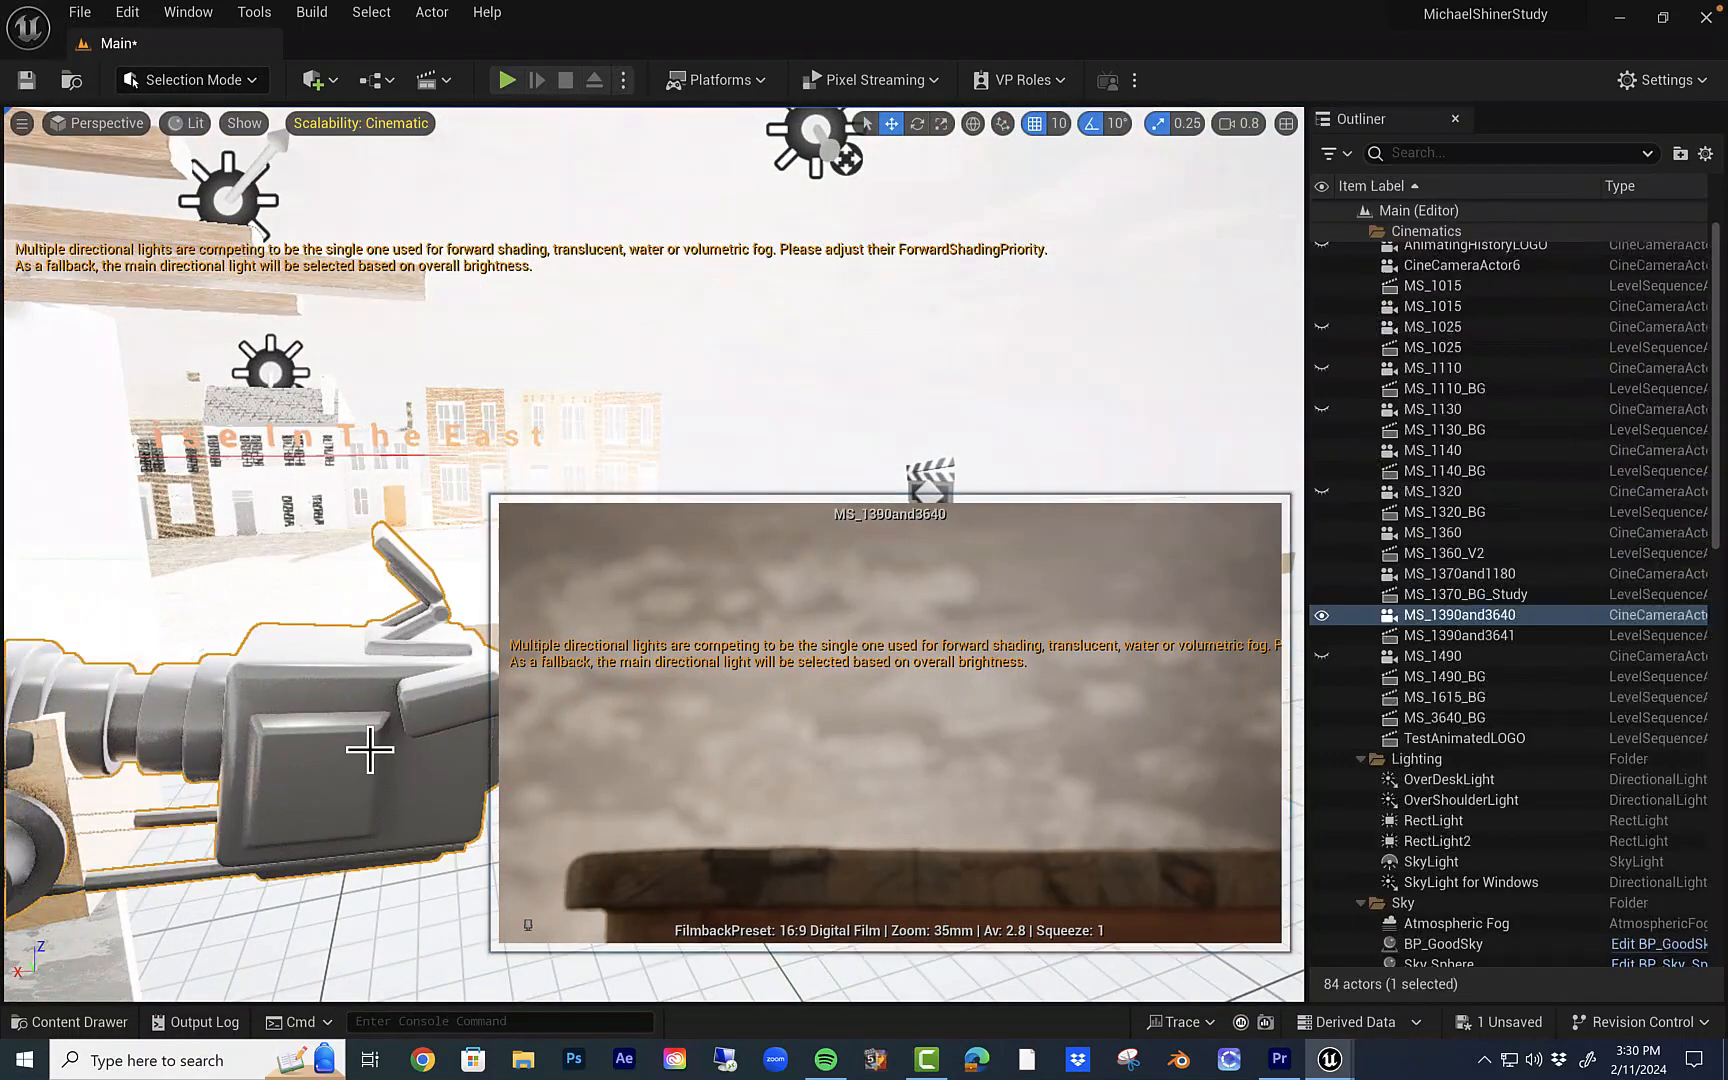
key("f")
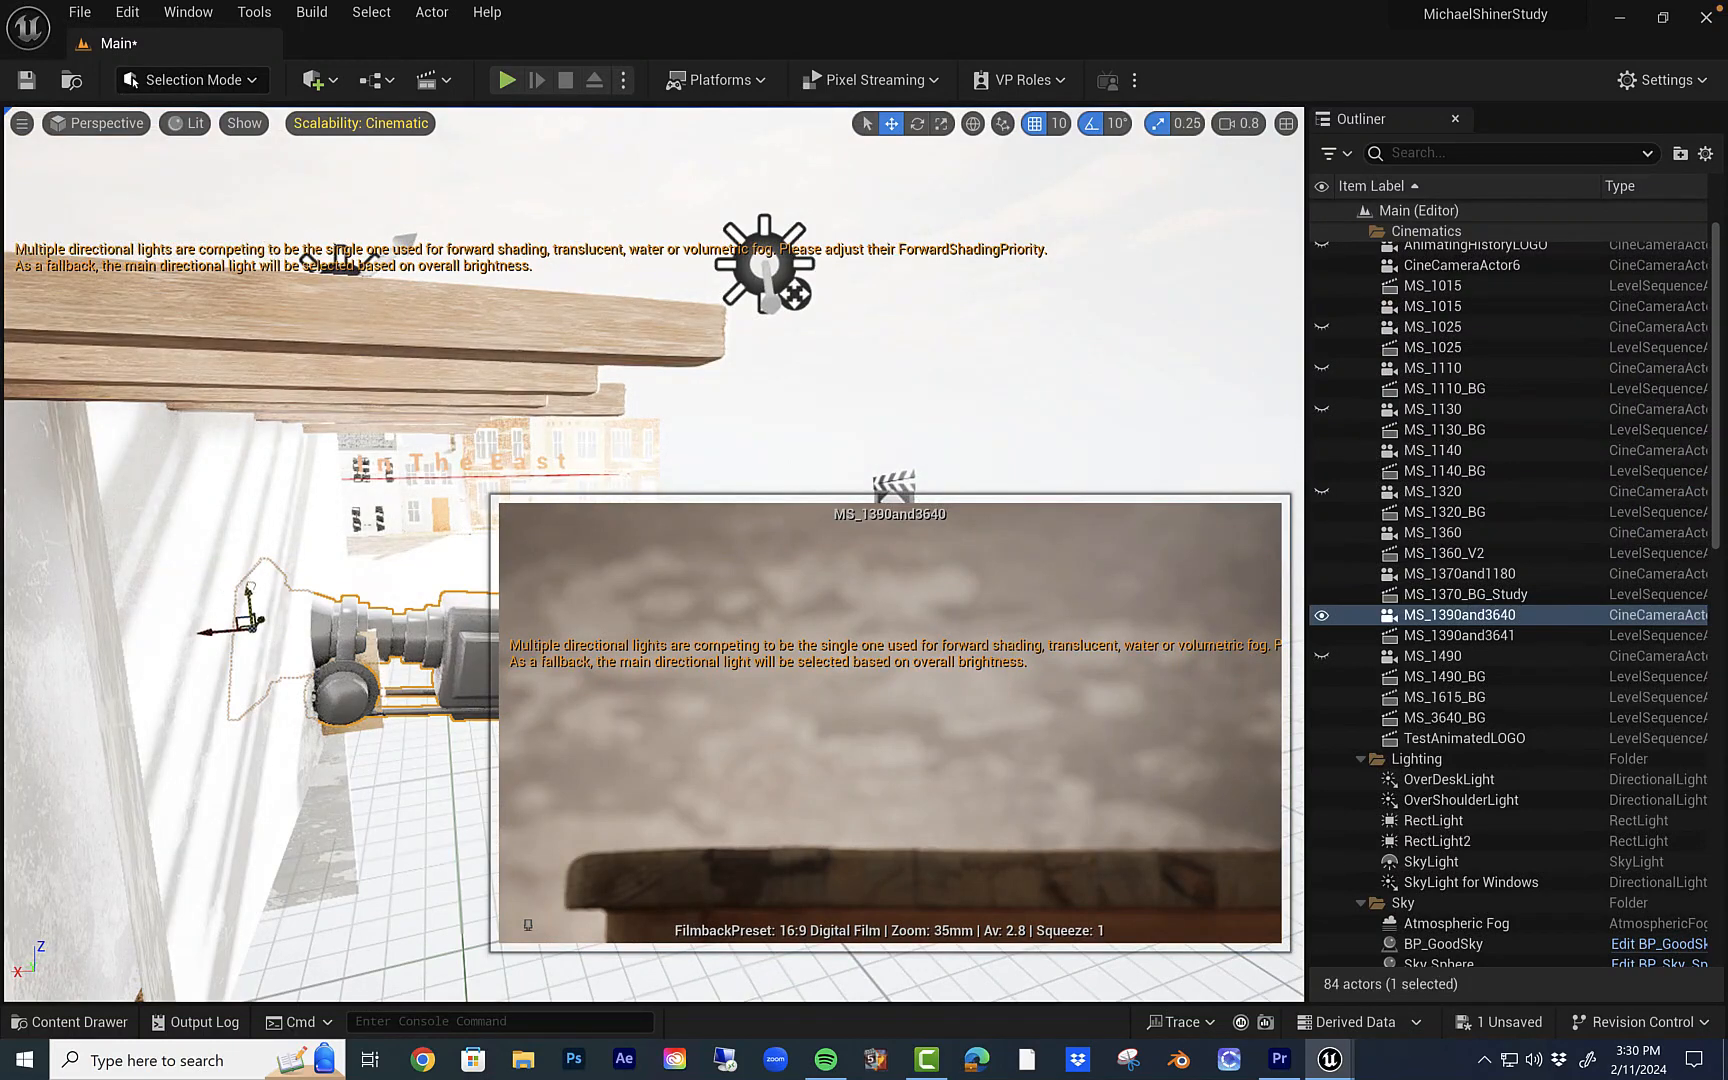
left_click_drag(249, 574, 244, 553)
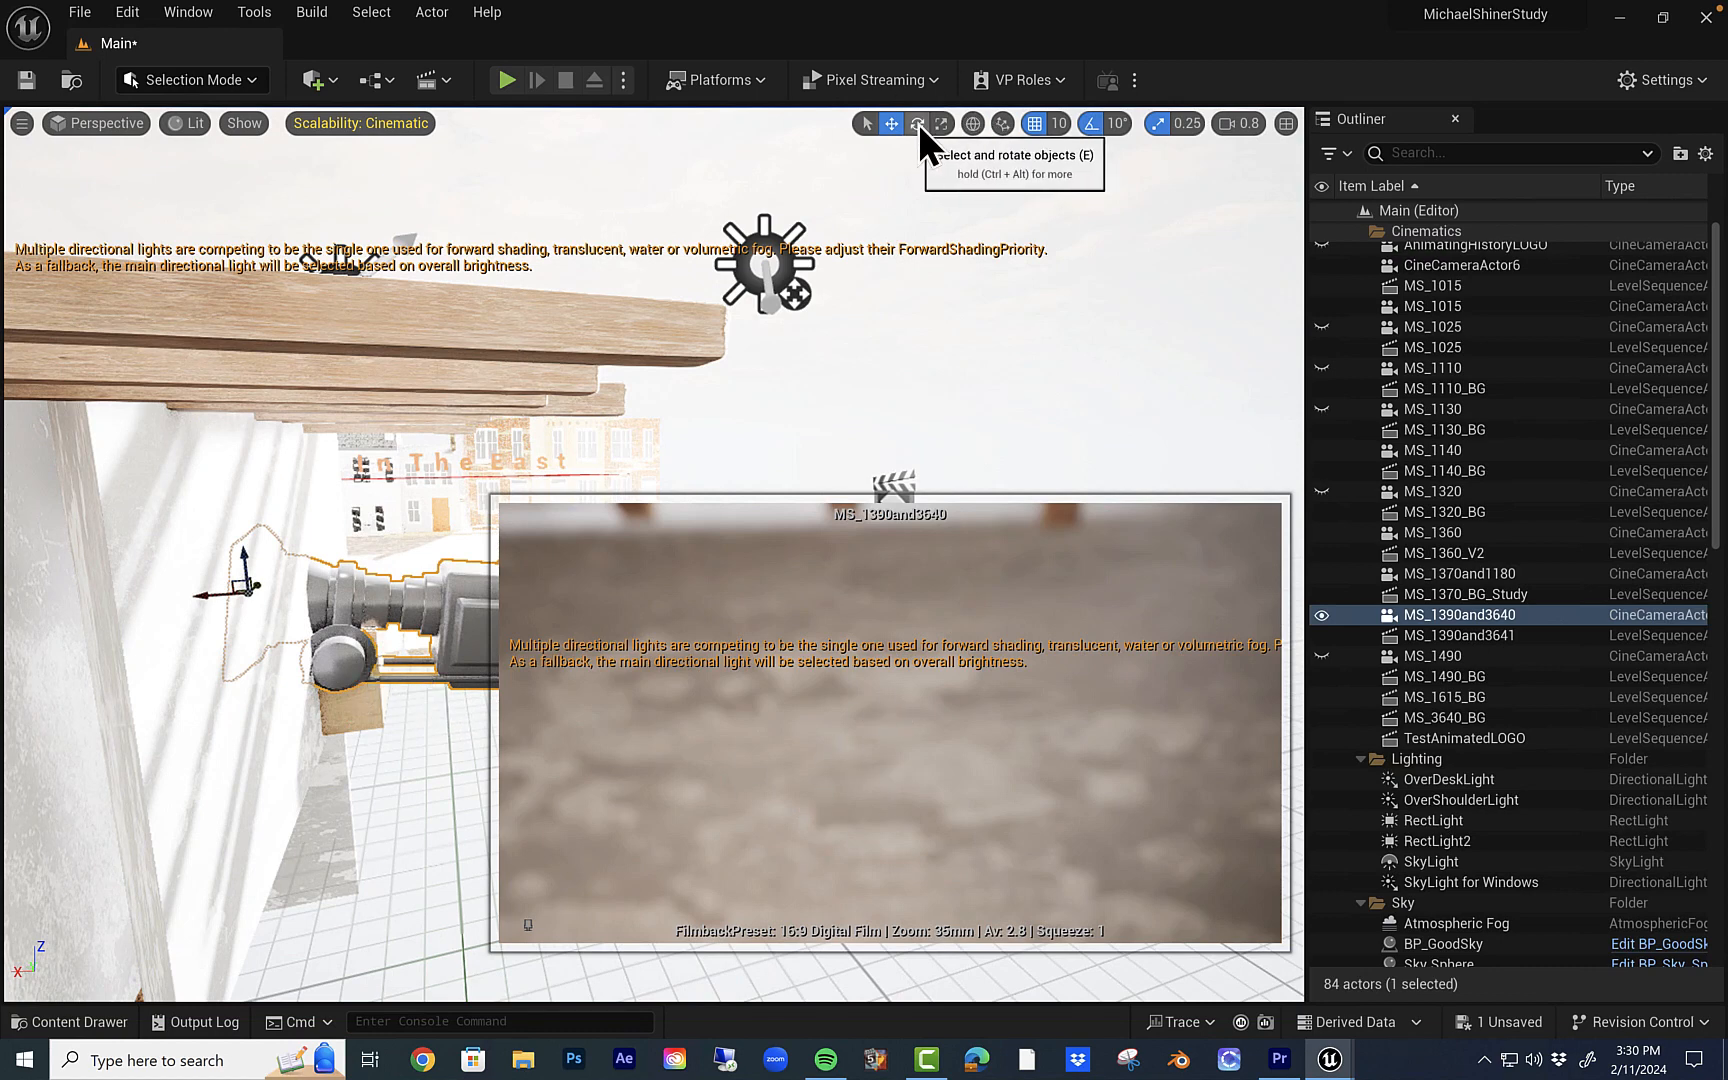
Tilt the MS_1390and3640 camera by -10 degrees with the Rotate tool
key("e")
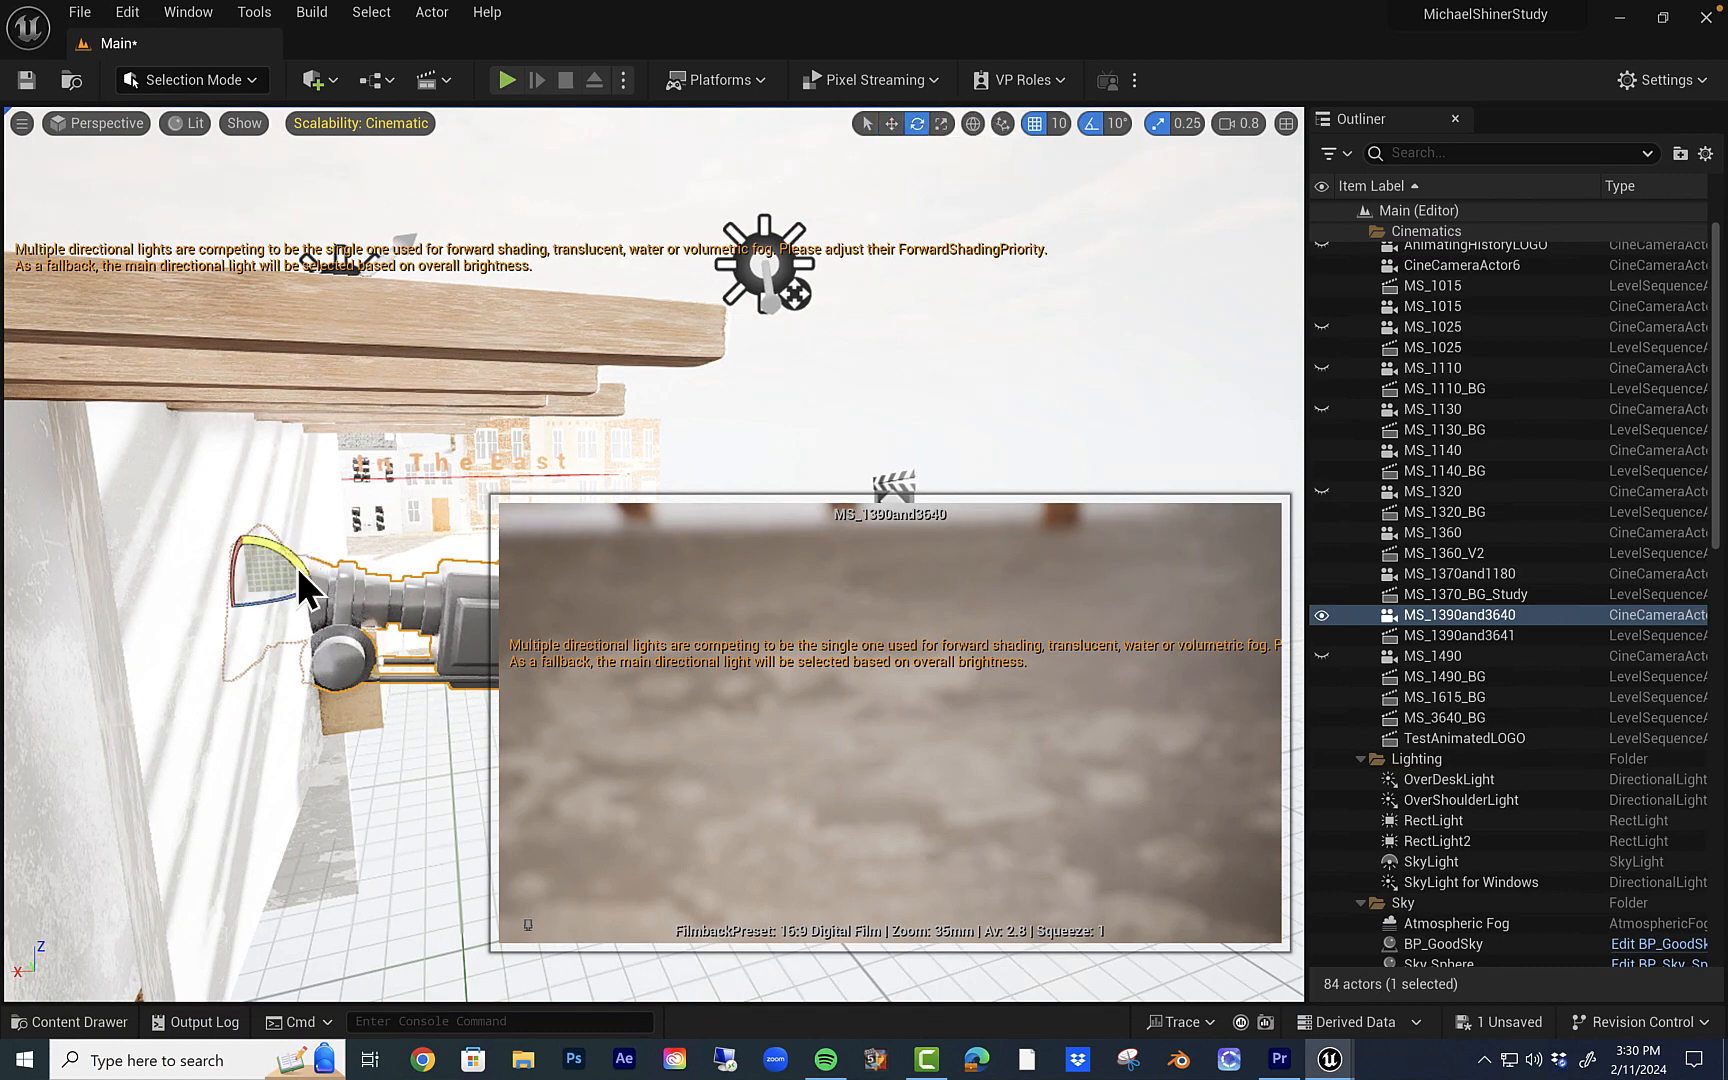
left_click_drag(302, 588, 300, 590)
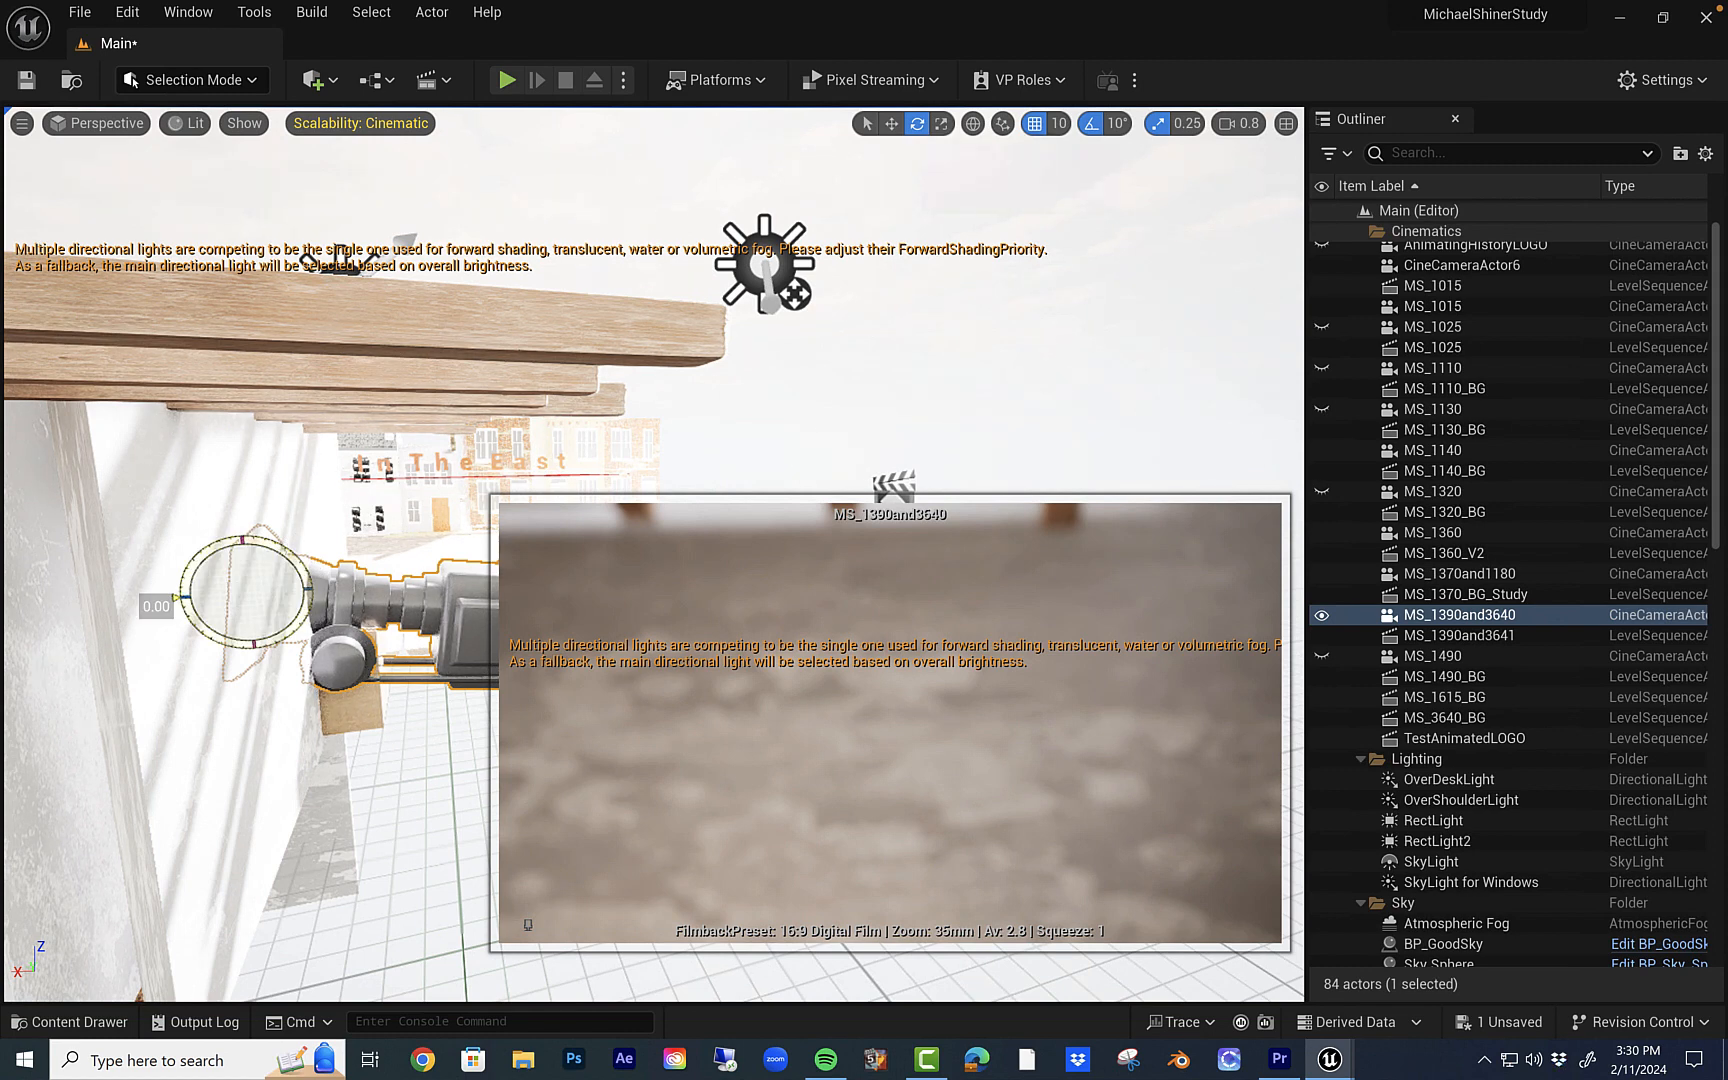
left_click_drag(300, 590, 296, 612)
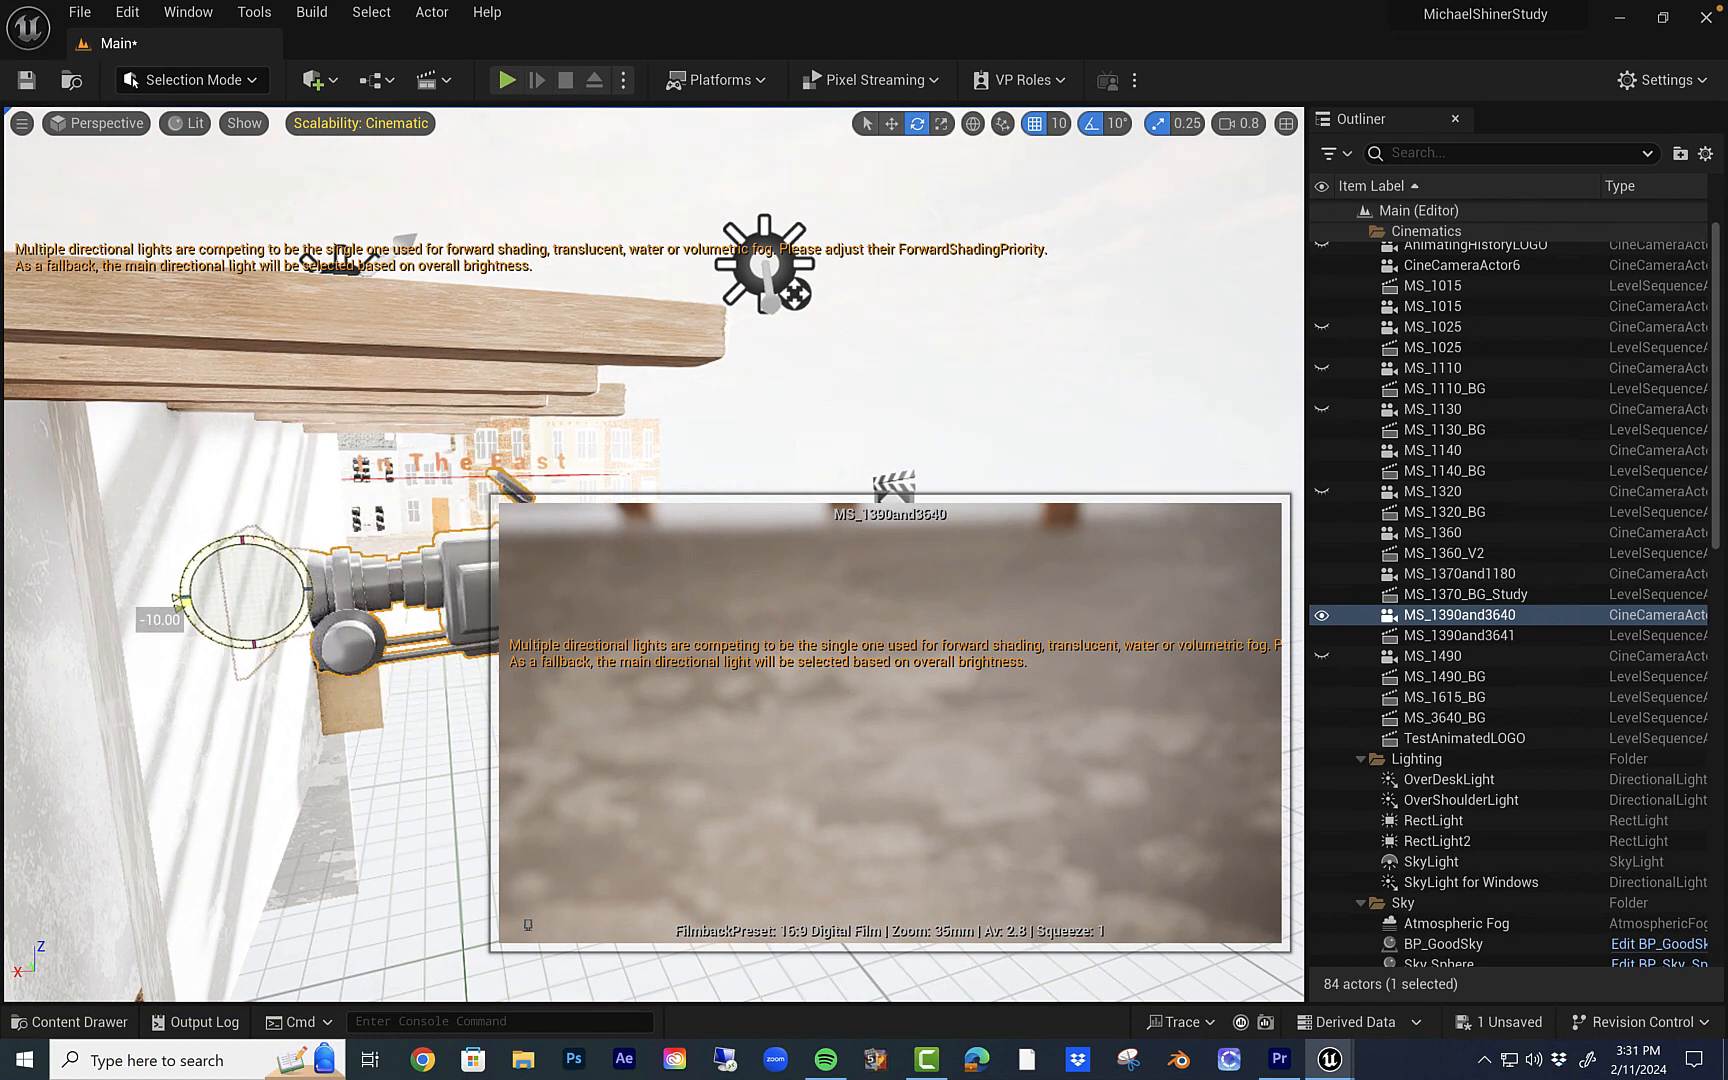
left_click_drag(751, 822, 698, 832)
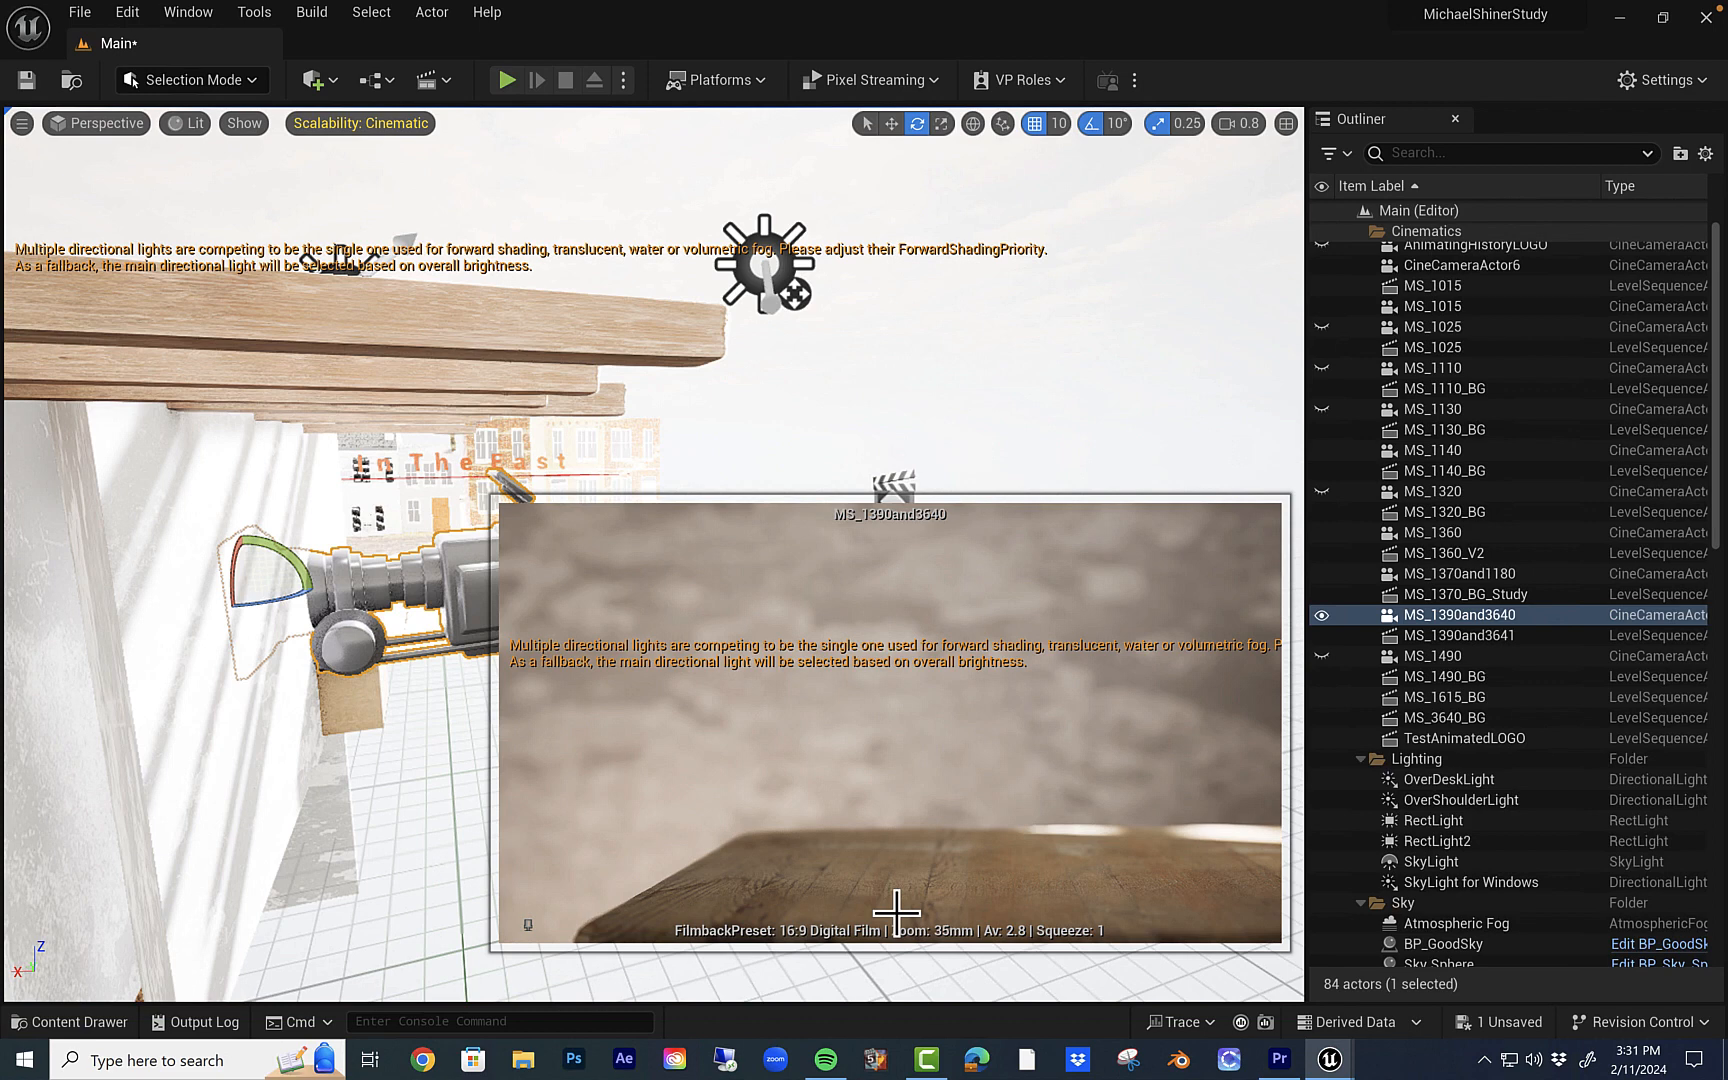
Undo the camera's rotation and move, unpin its preview and deselect it
key("ctrl+z")
key("ctrl+z")
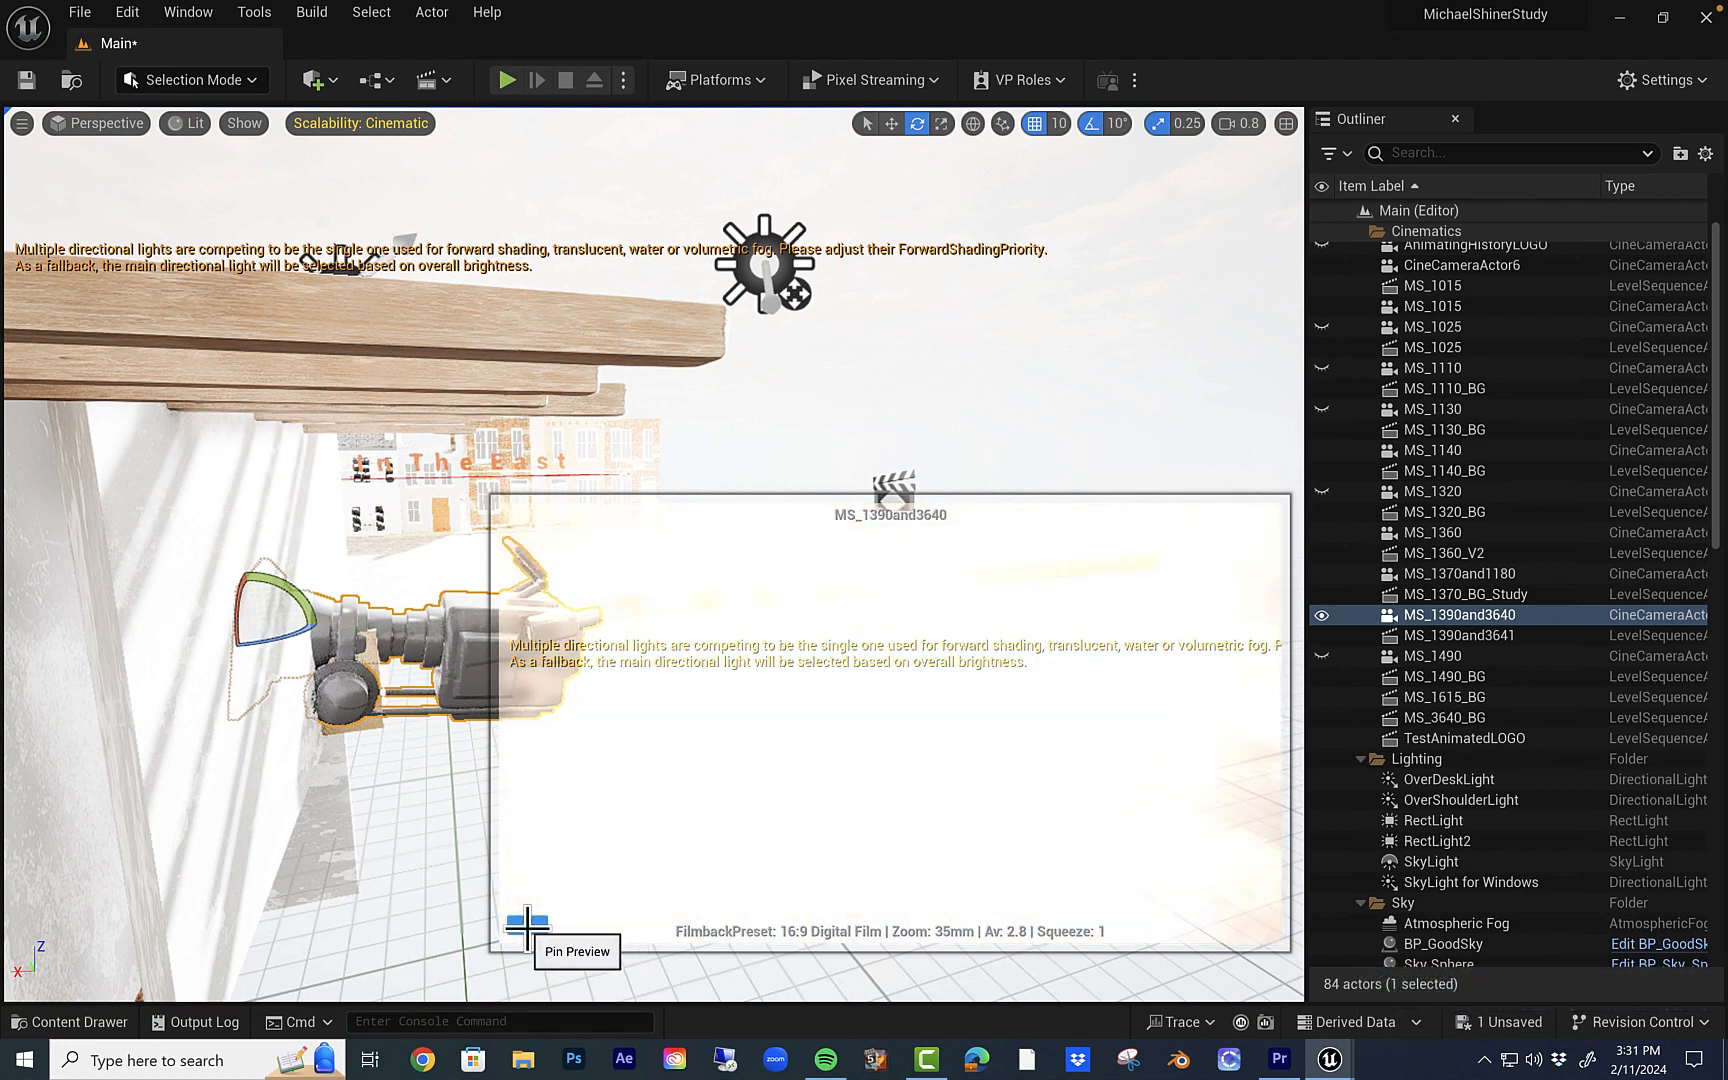
left_click(918, 409)
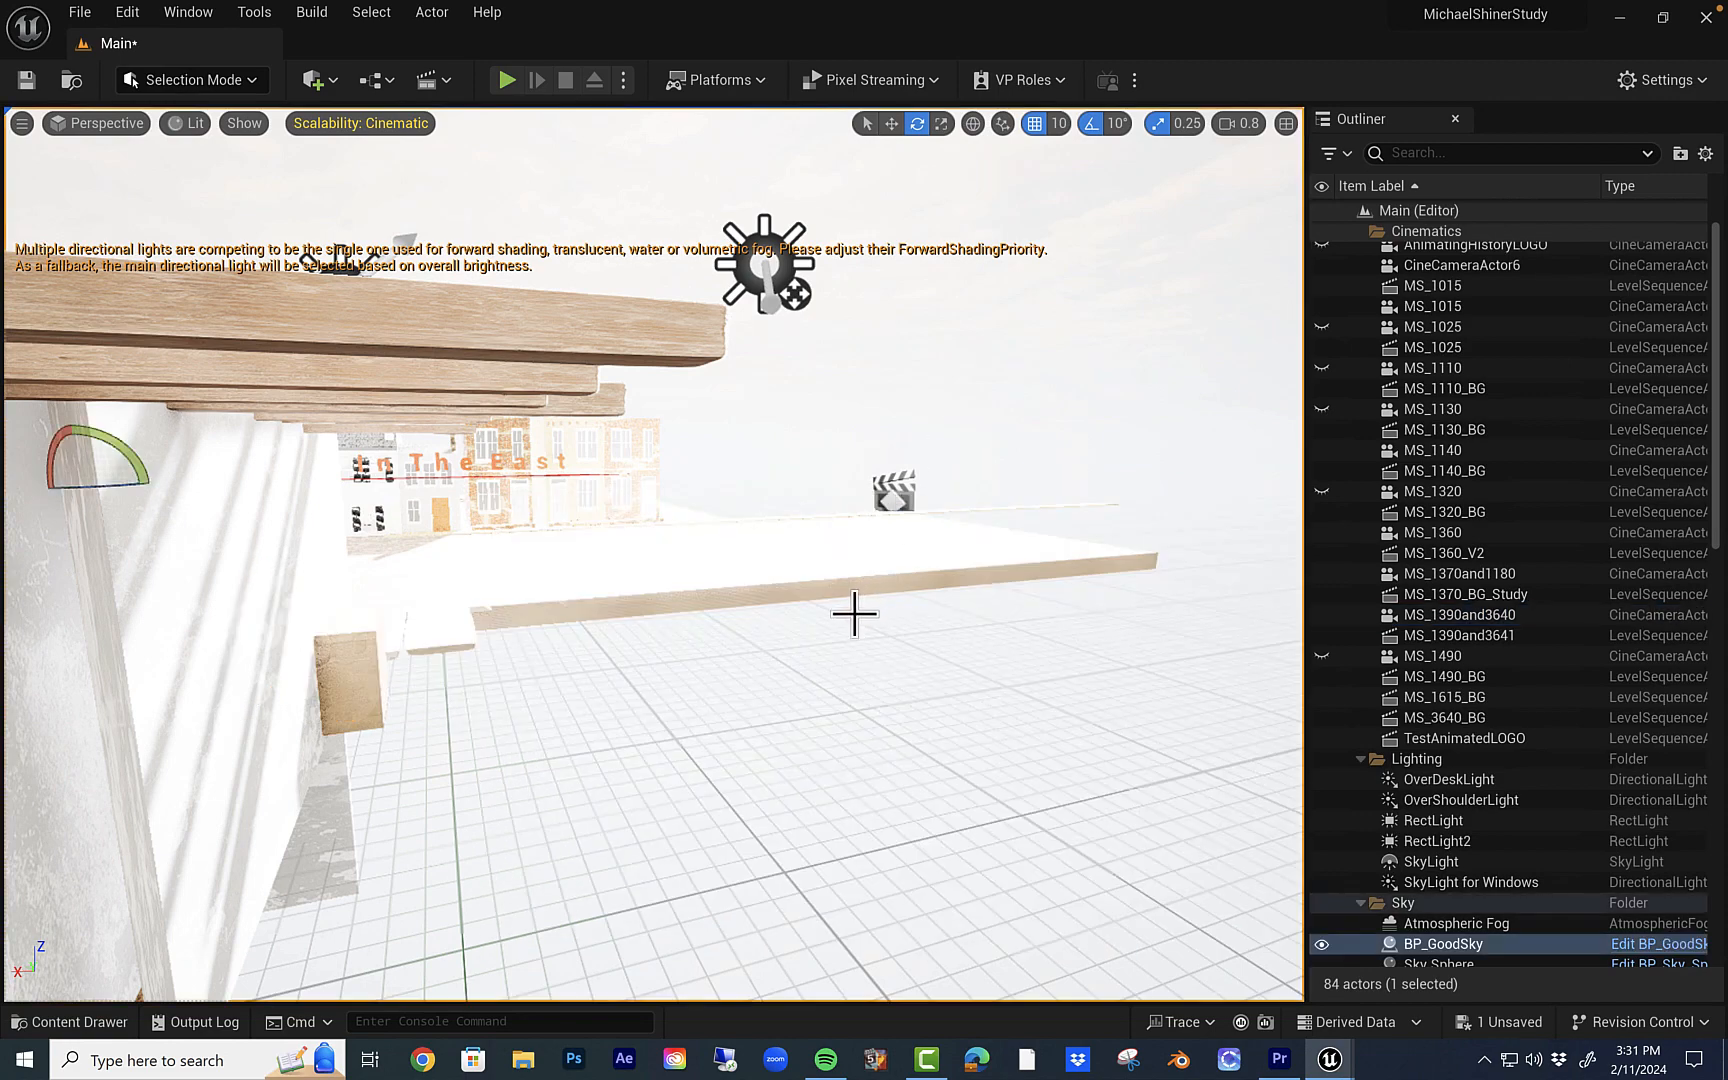
Hide all lights in the Lighting folder: OverDeskLight, OverShoulderLight, RectLight, RectLight2, SkyLight and SkyLight for Windows
scroll(600, 727, "down", 3)
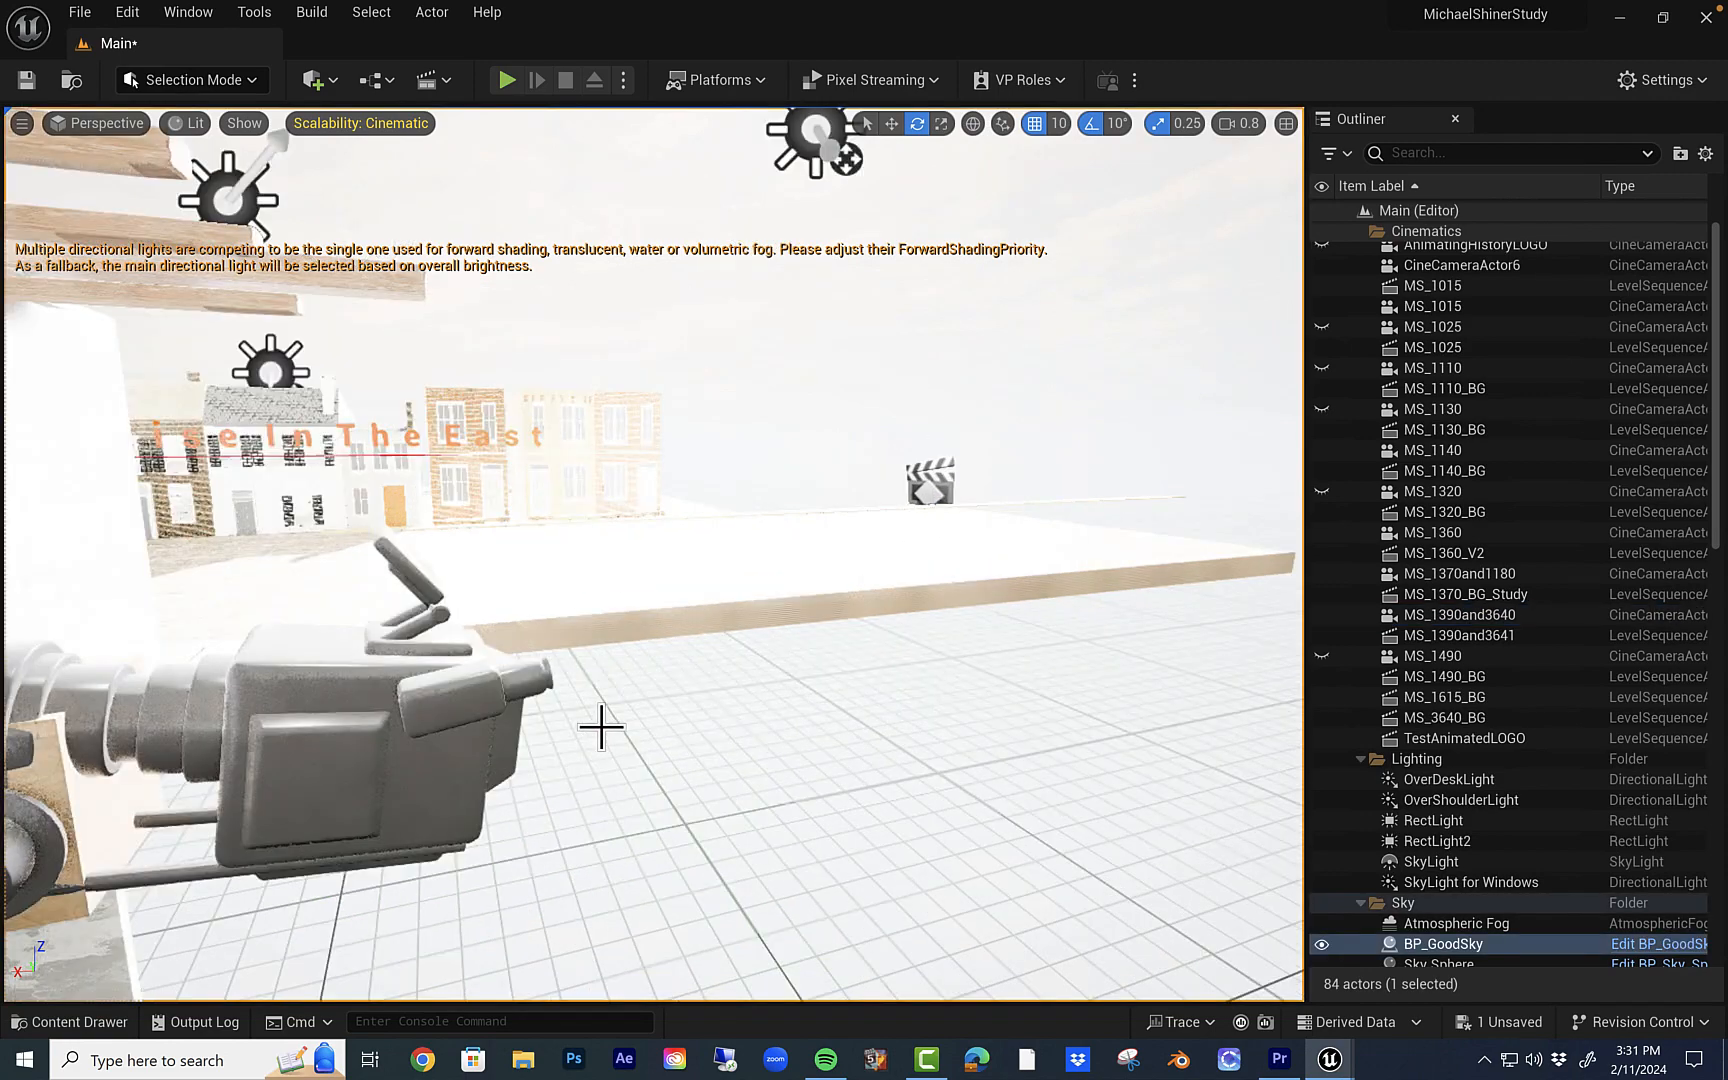
scroll(600, 727, "up", 2)
scroll(600, 727, "down", 6)
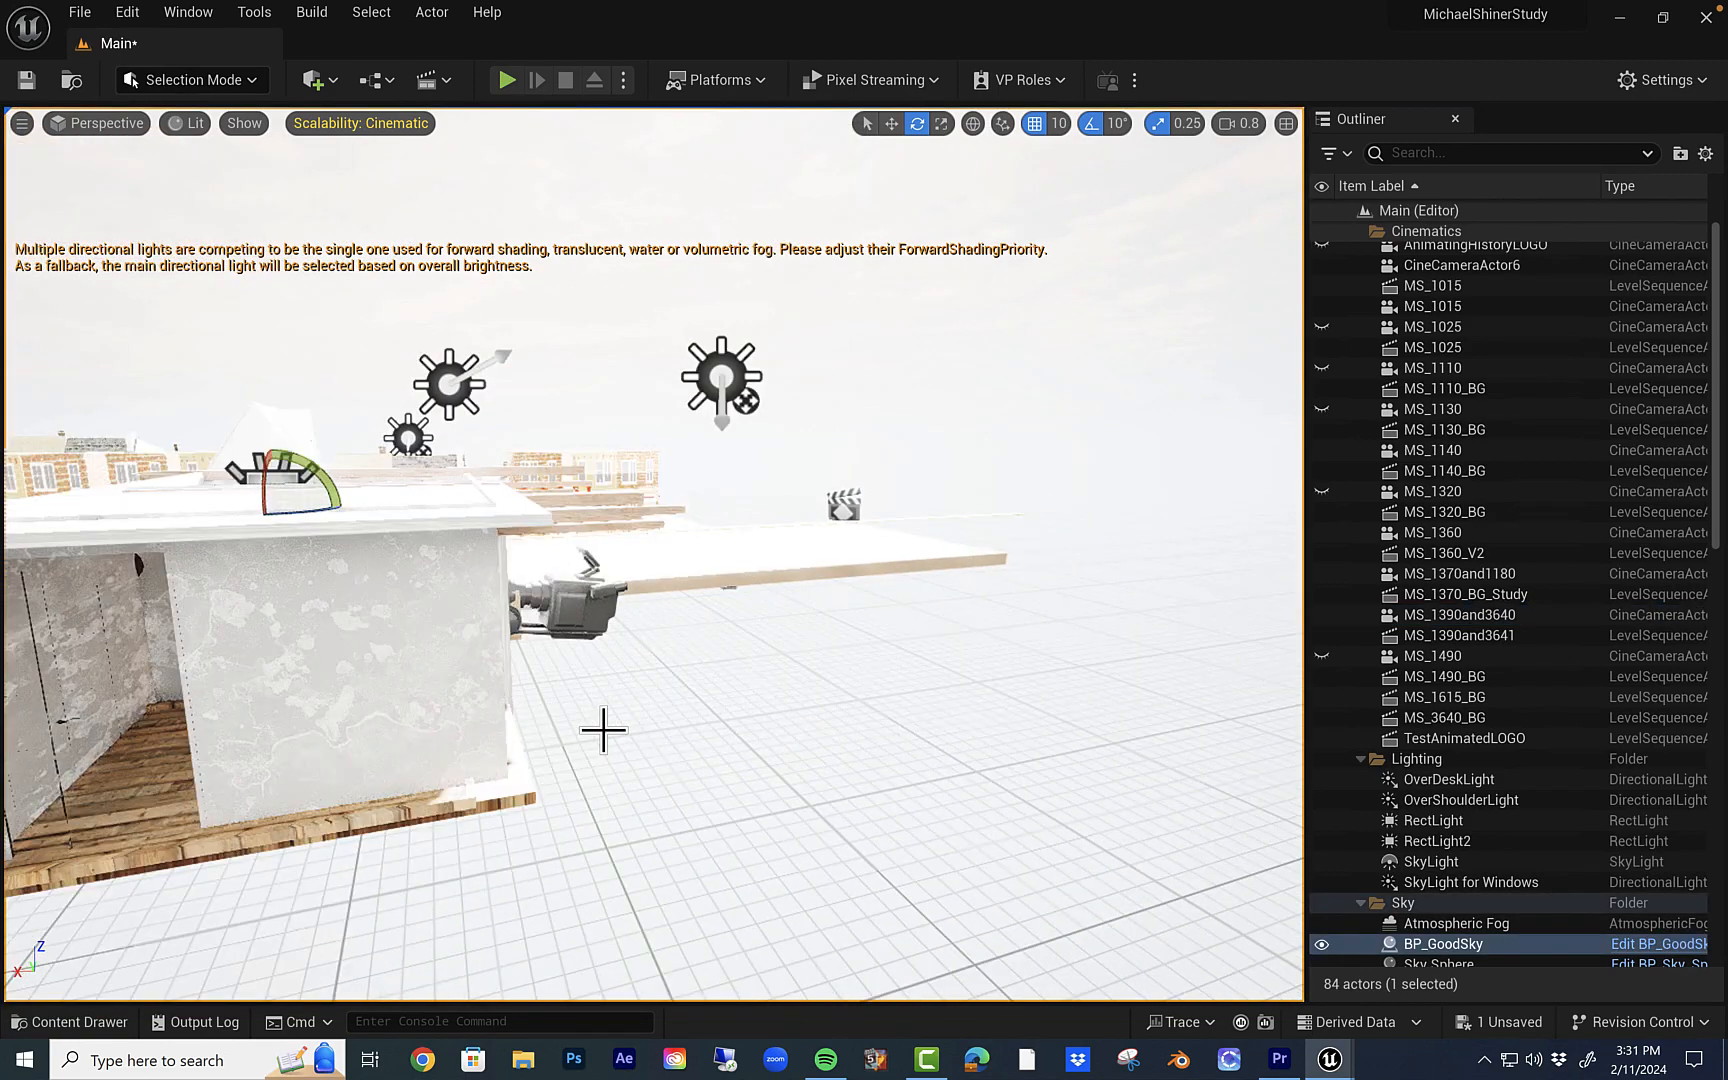
scroll(580, 720, "down", 2)
left_click(436, 645)
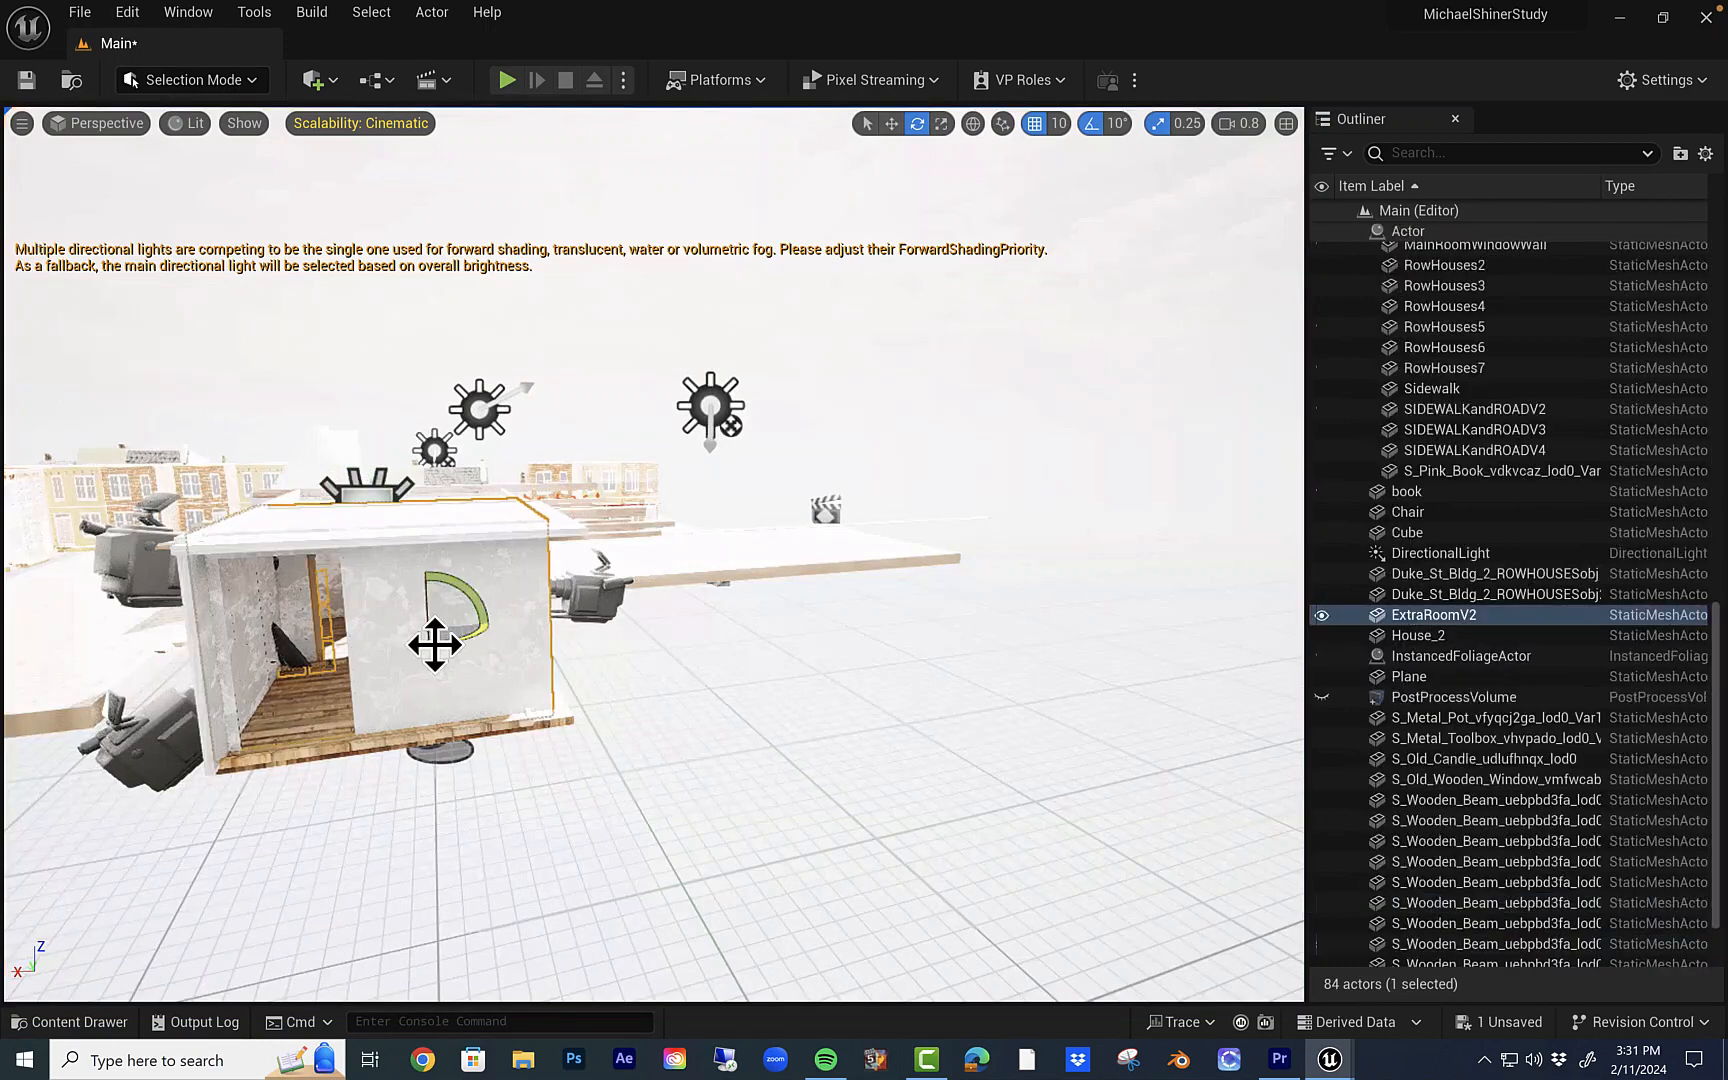
scroll(1350, 565, "up", 15)
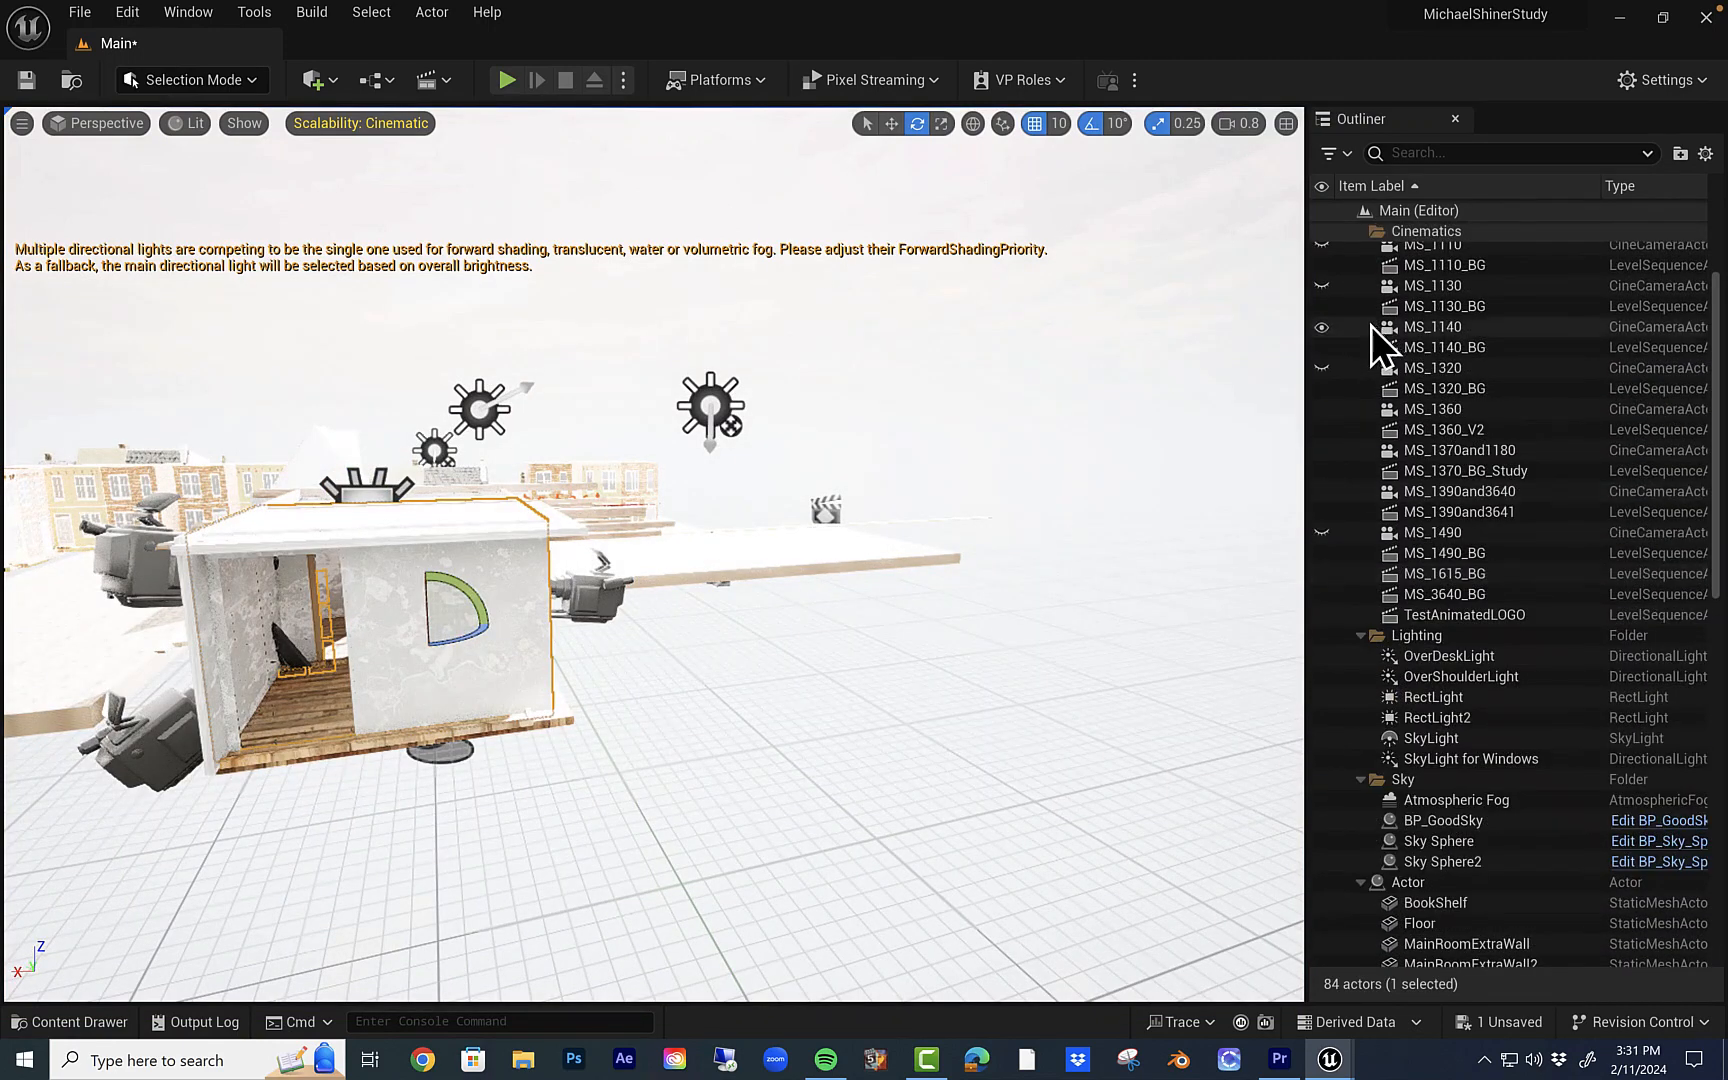
left_click(1426, 637)
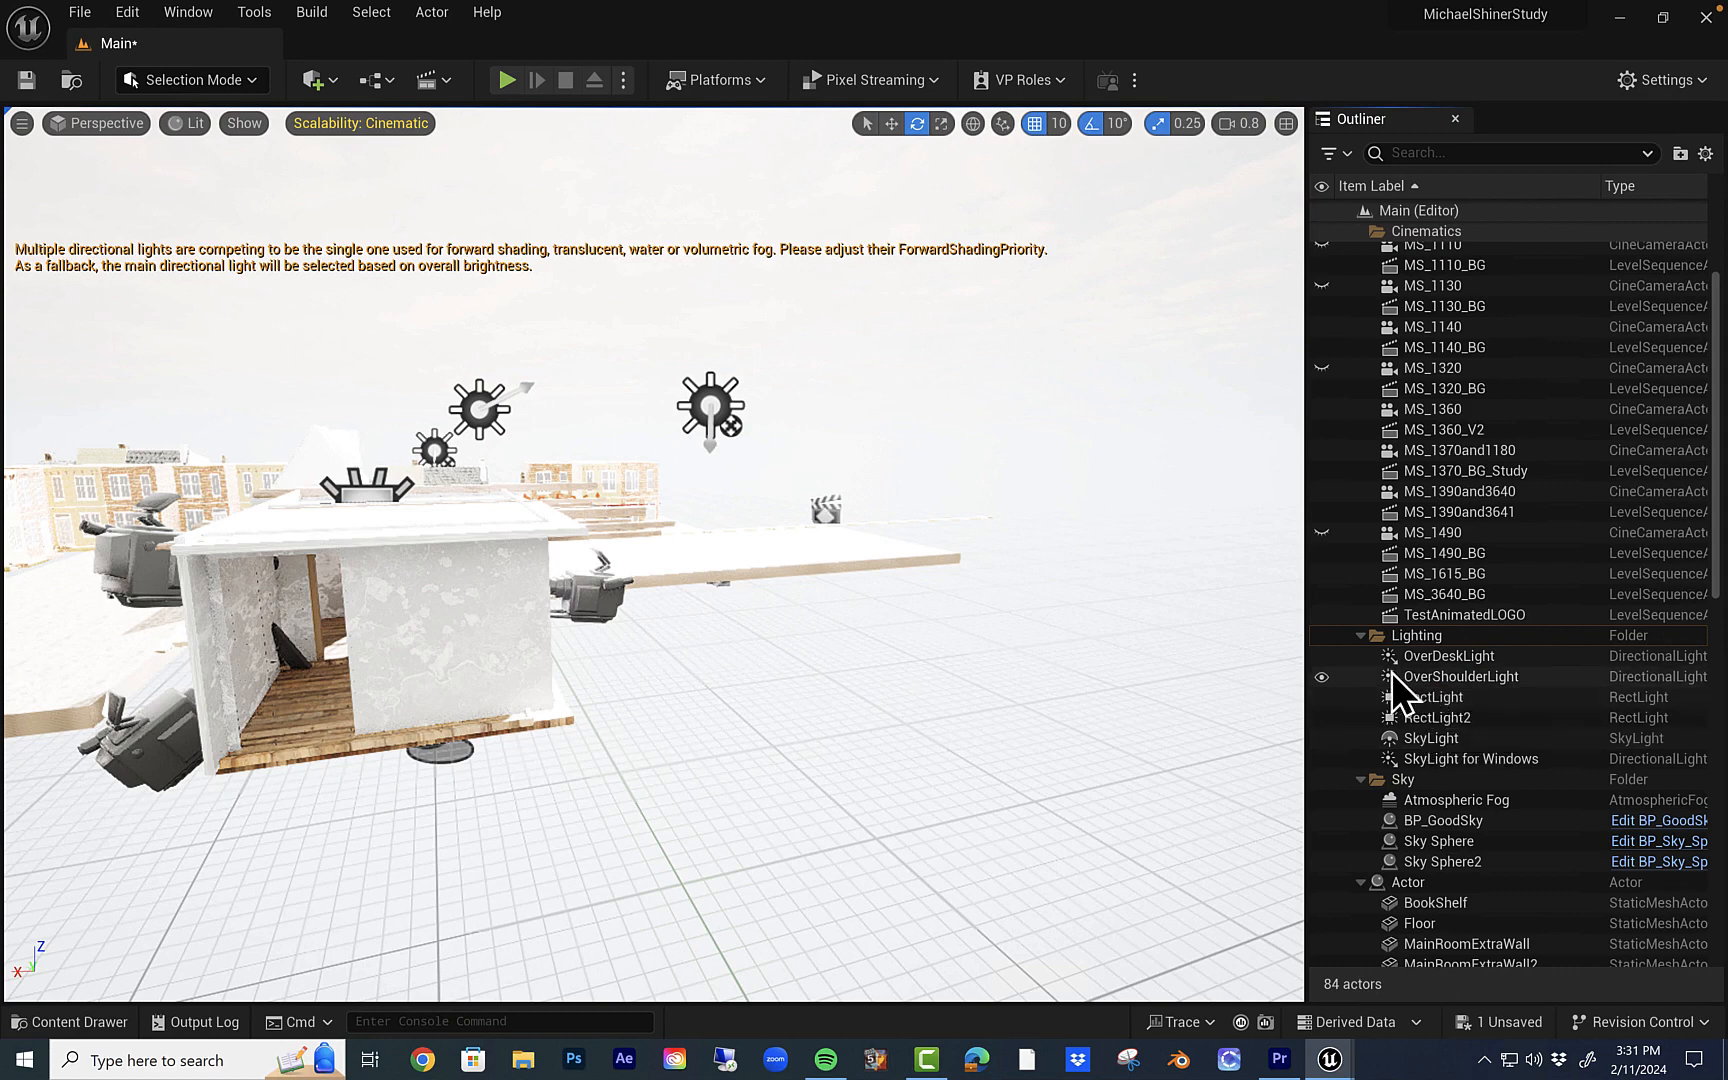
left_click(1324, 664)
left_click(1324, 678)
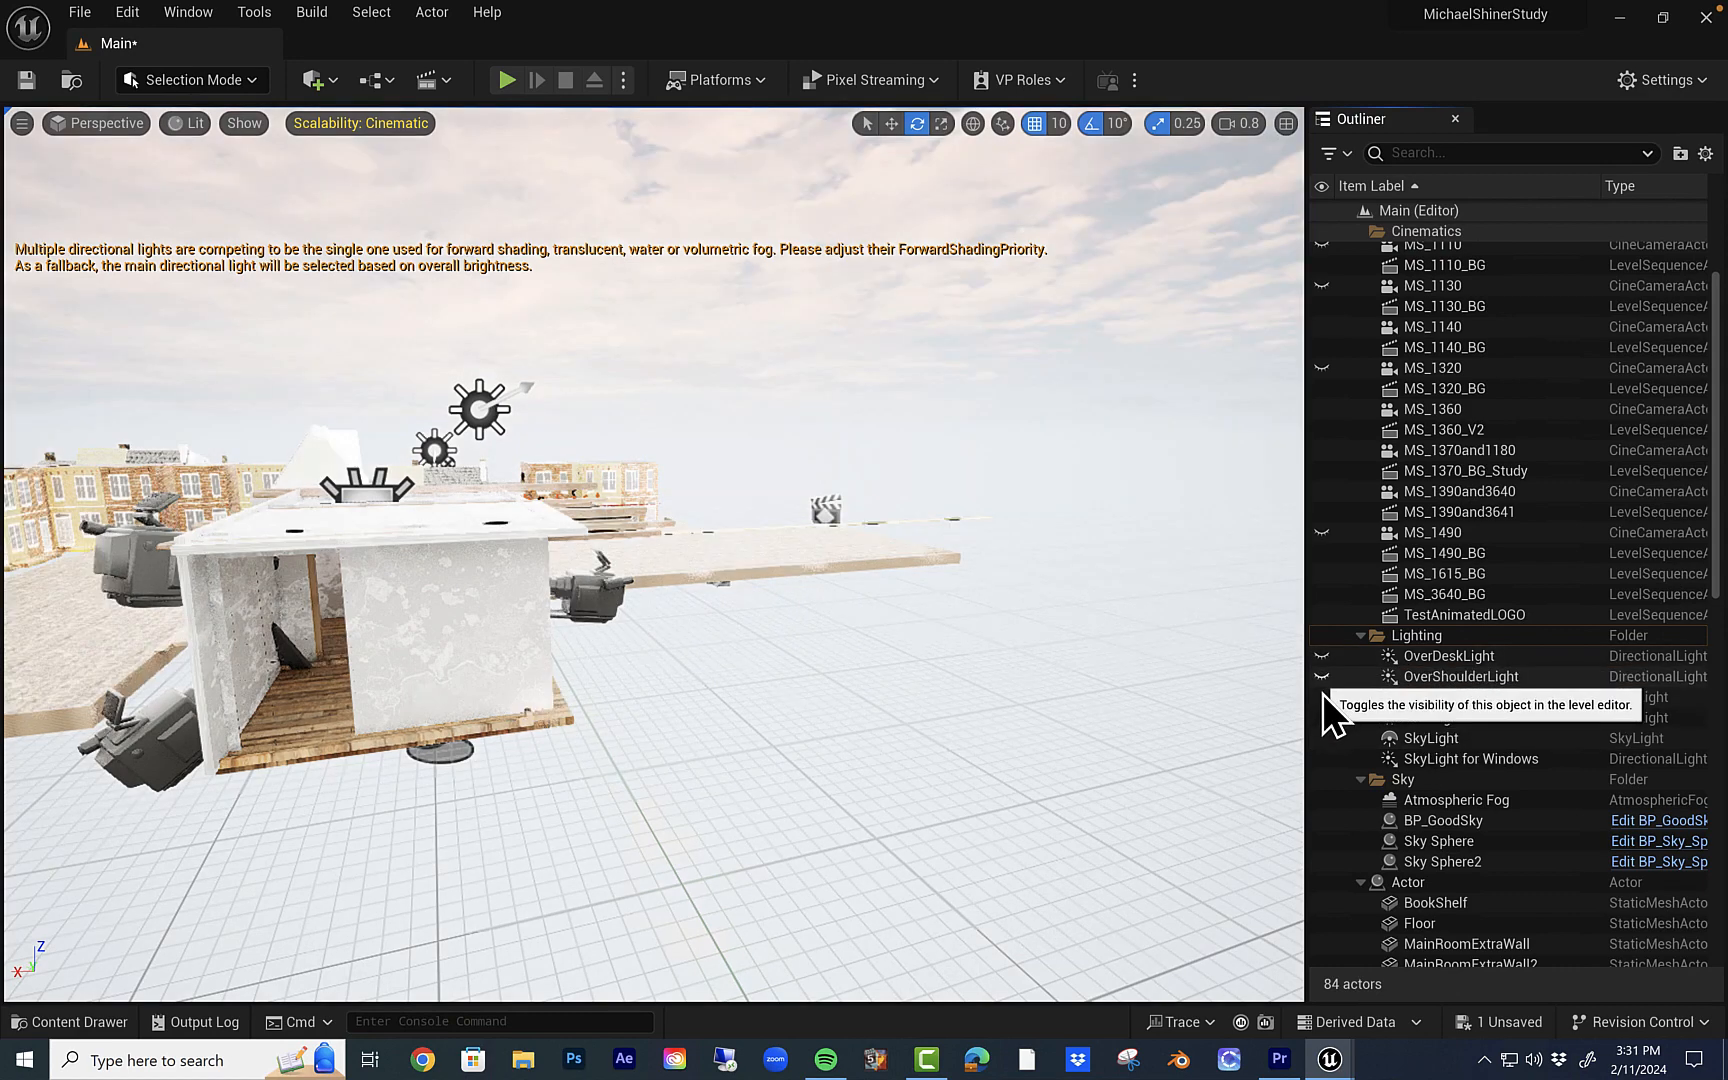
left_click(1322, 696)
left_click(1323, 718)
left_click(1324, 737)
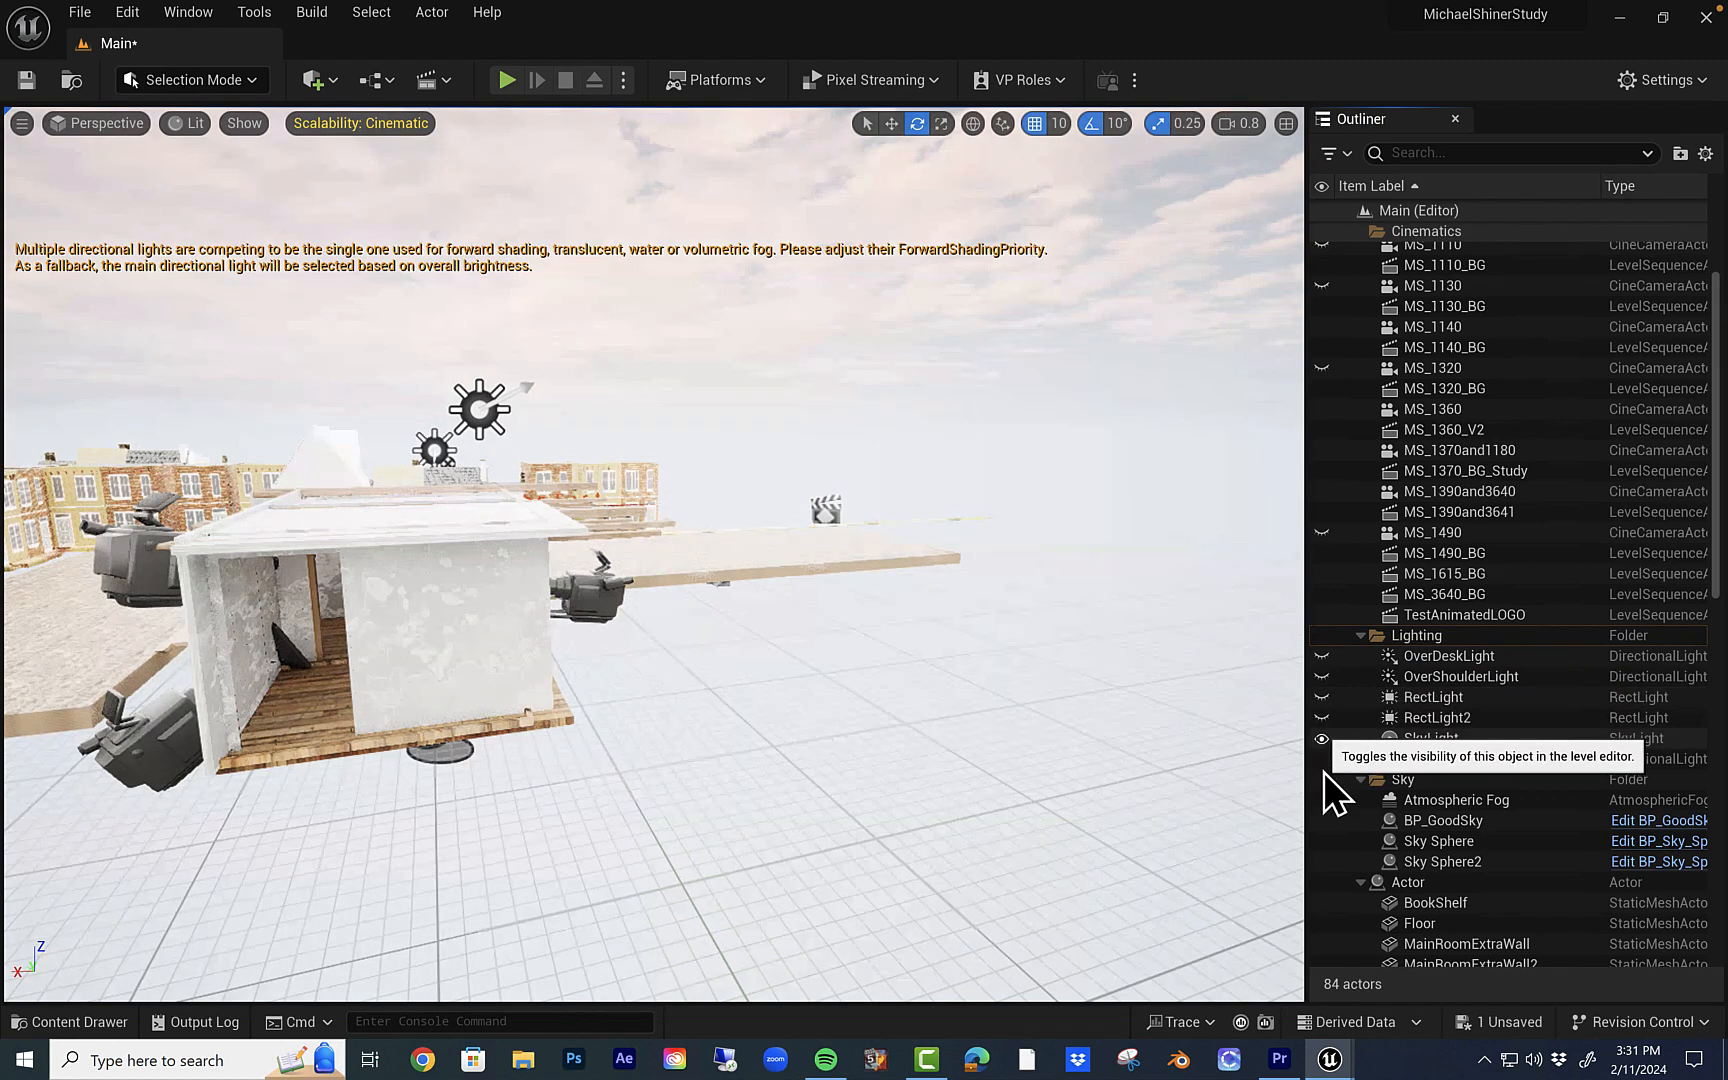
left_click(1323, 762)
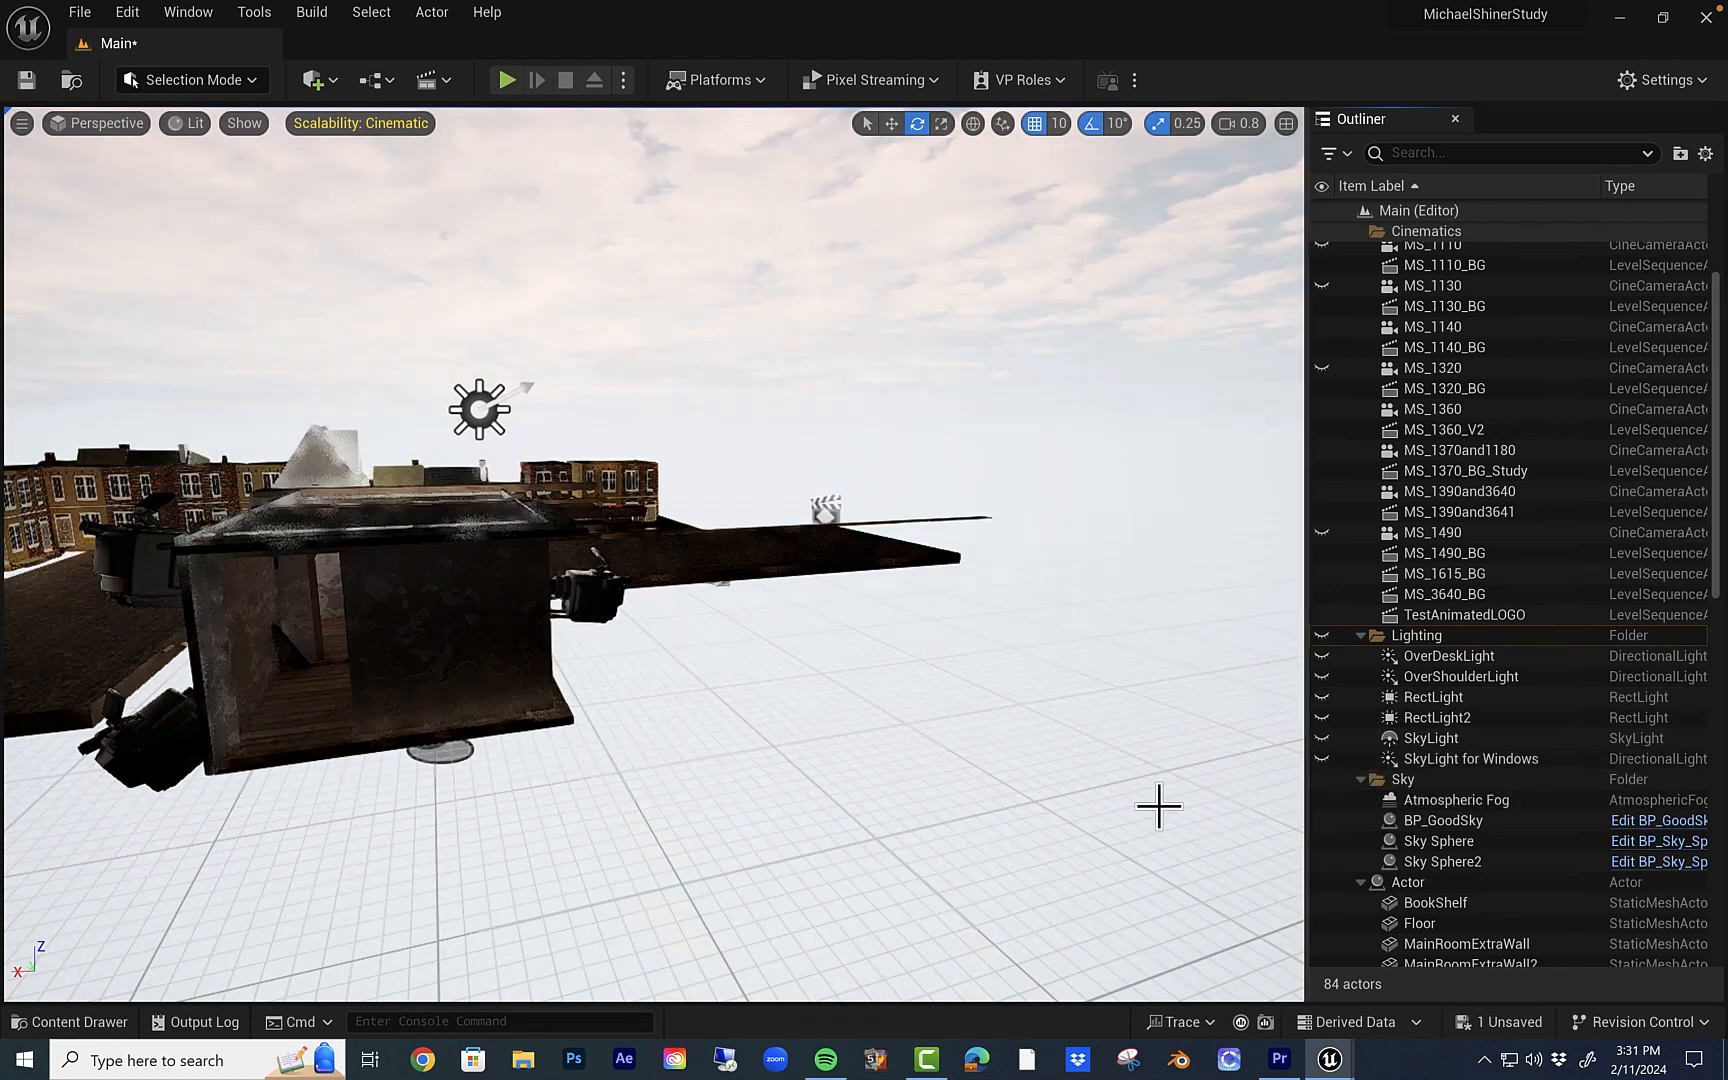
Show SkyLight for Windows again and select the MS_1140 camera outside the room for a preview
key("w")
right_click_drag(654, 555, 608, 557)
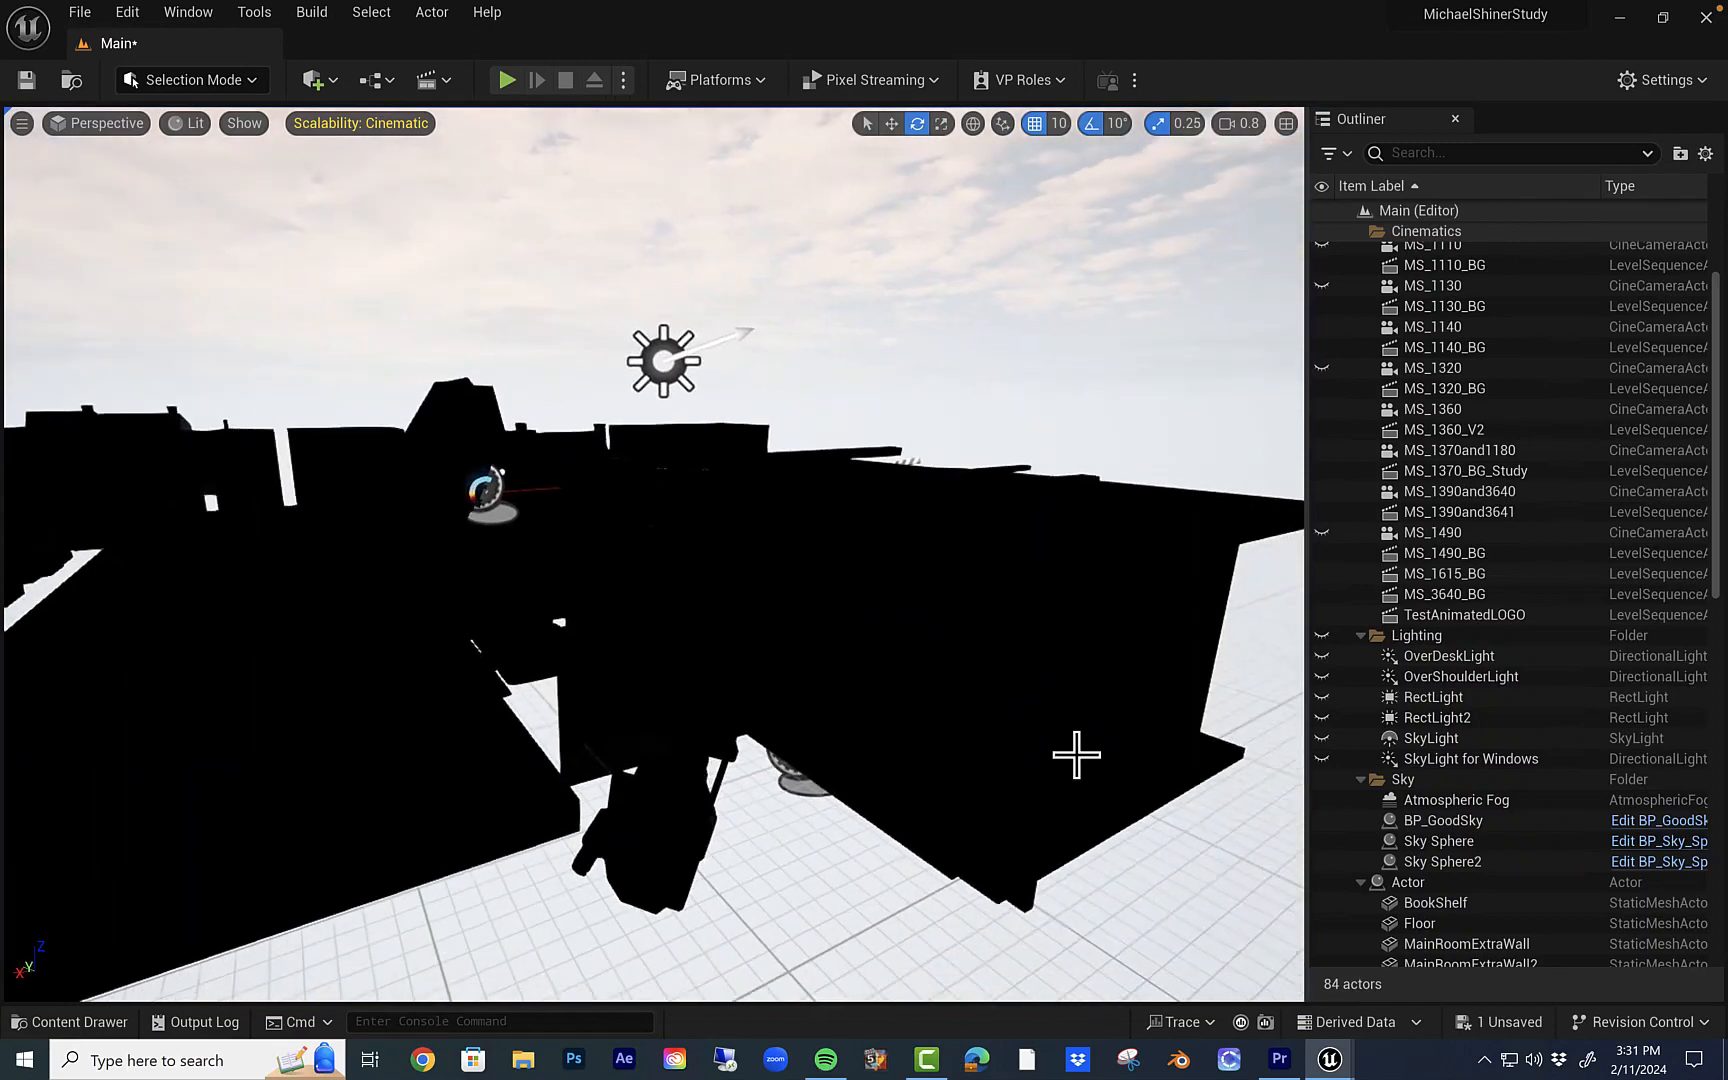
left_click(1322, 759)
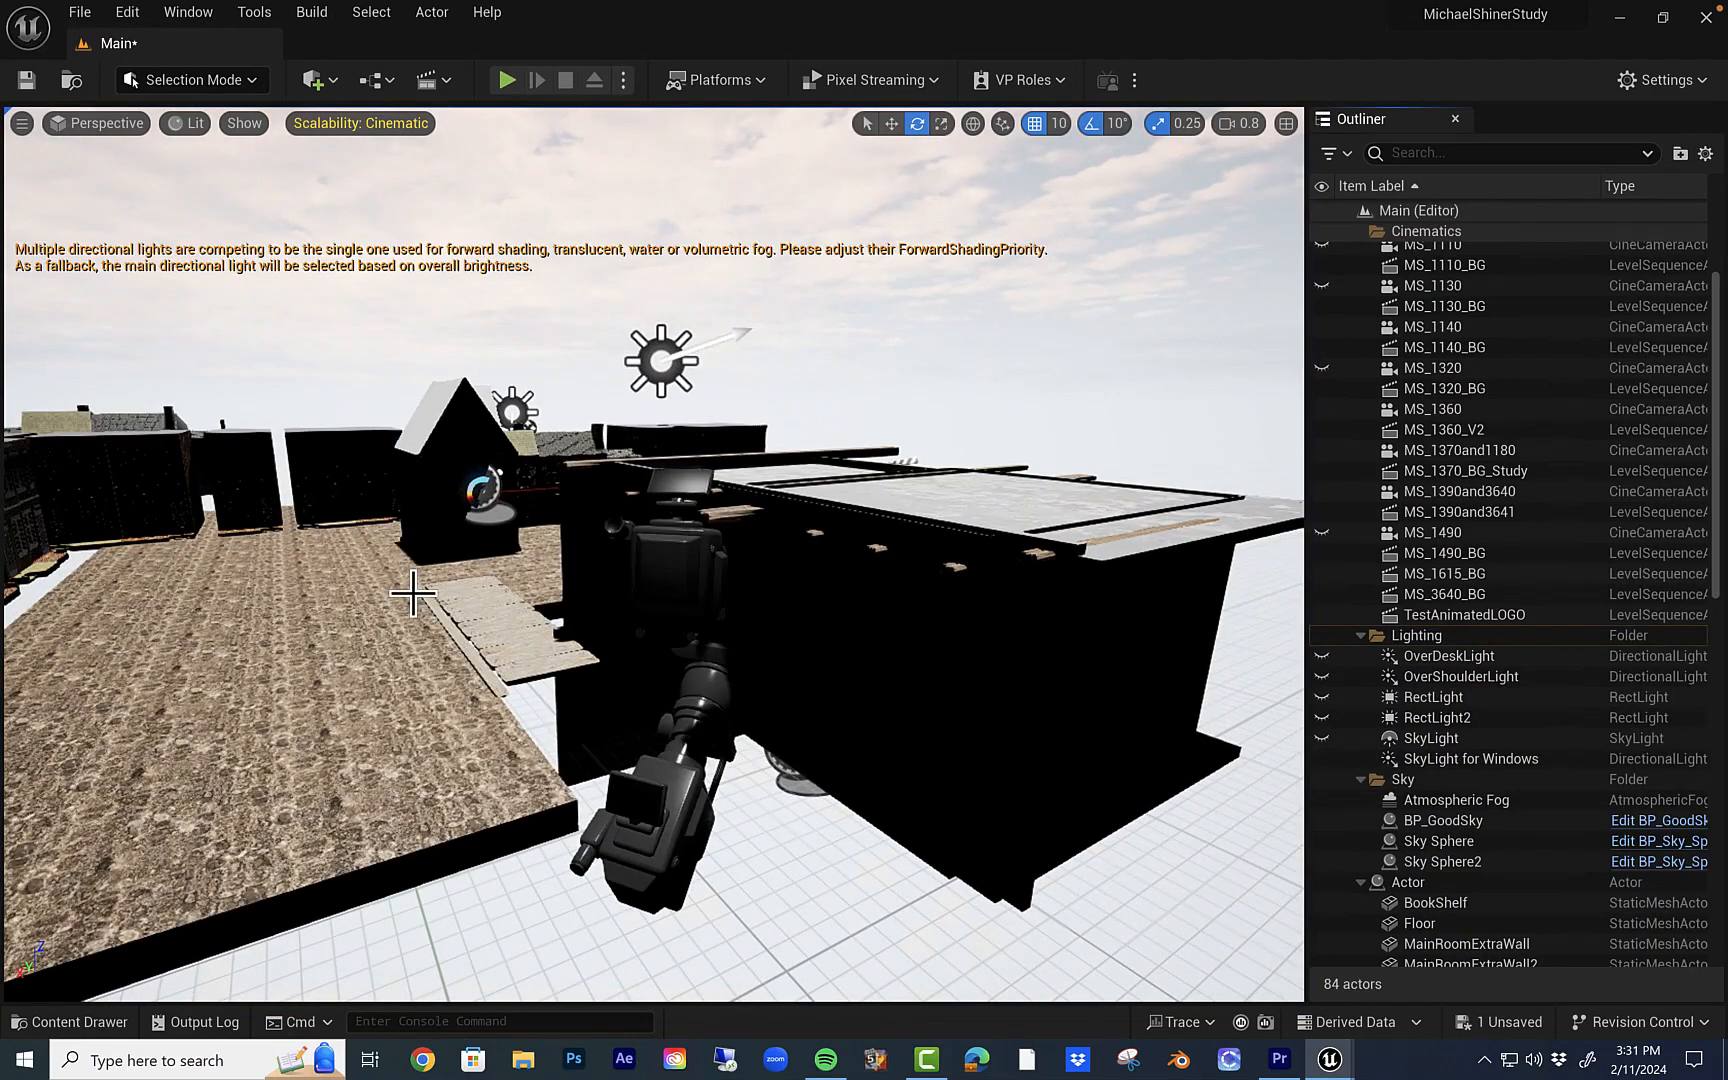
left_click(680, 558)
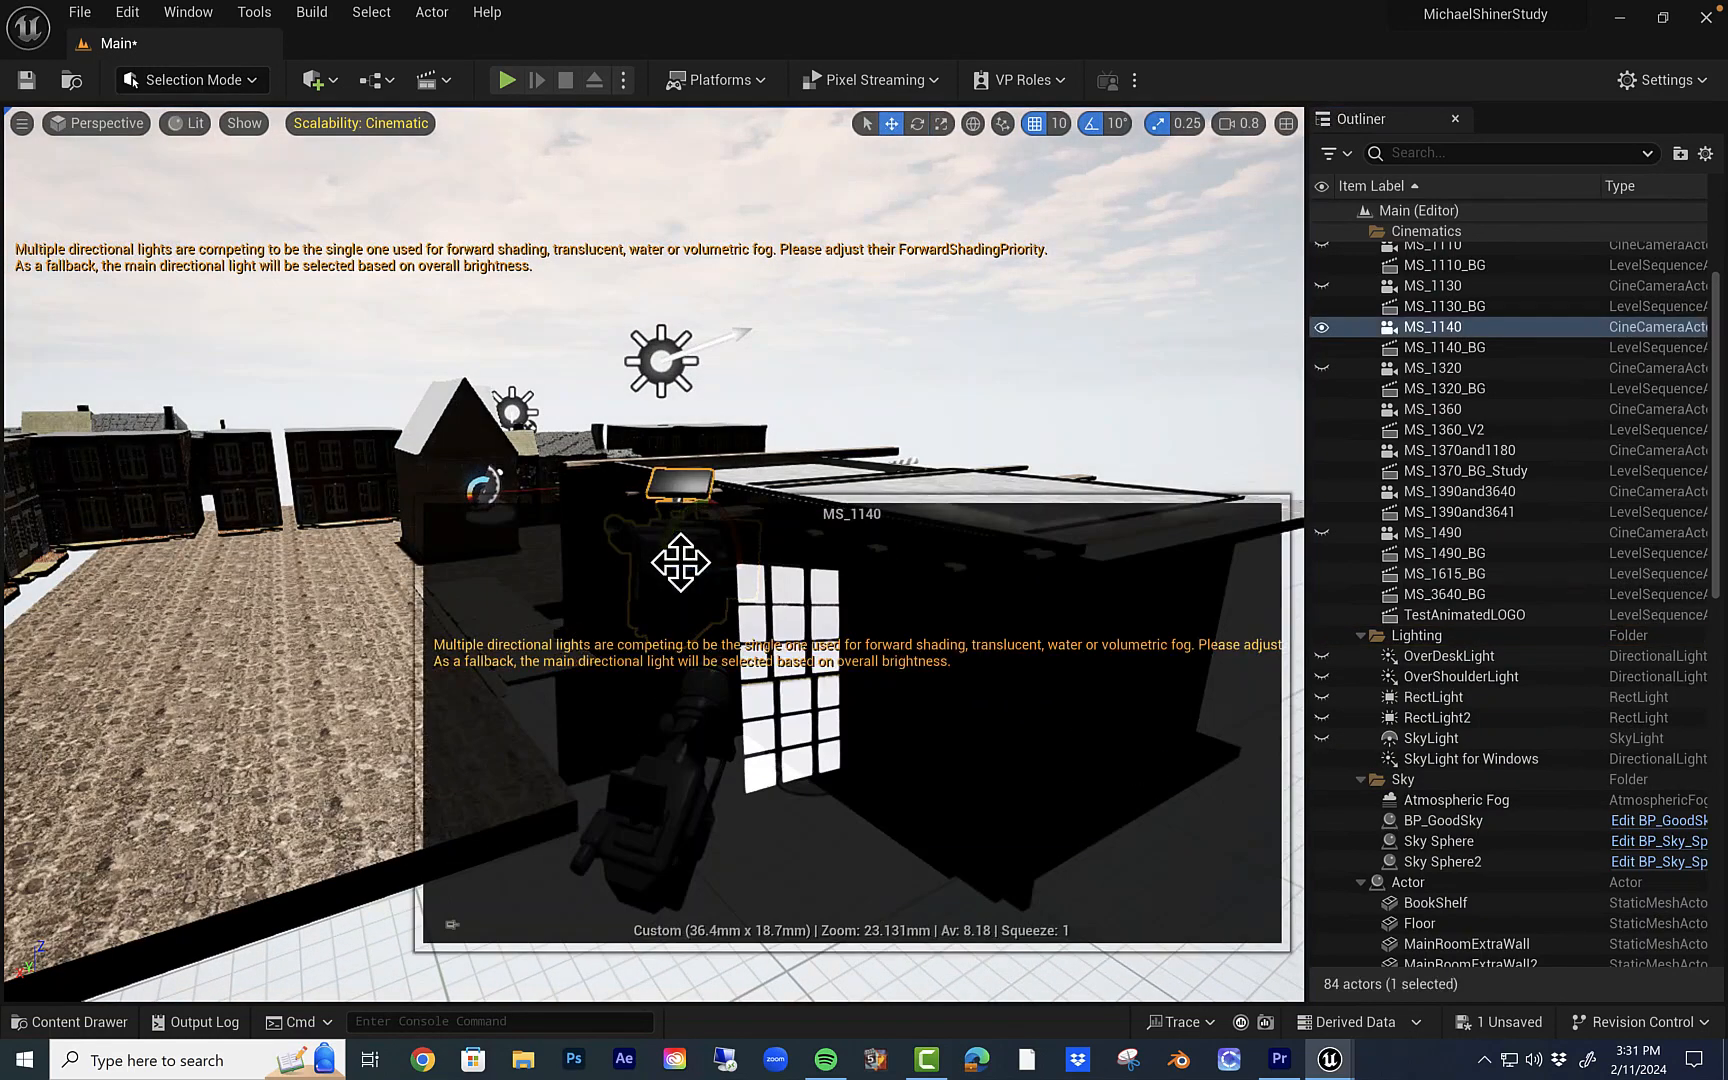
key("w")
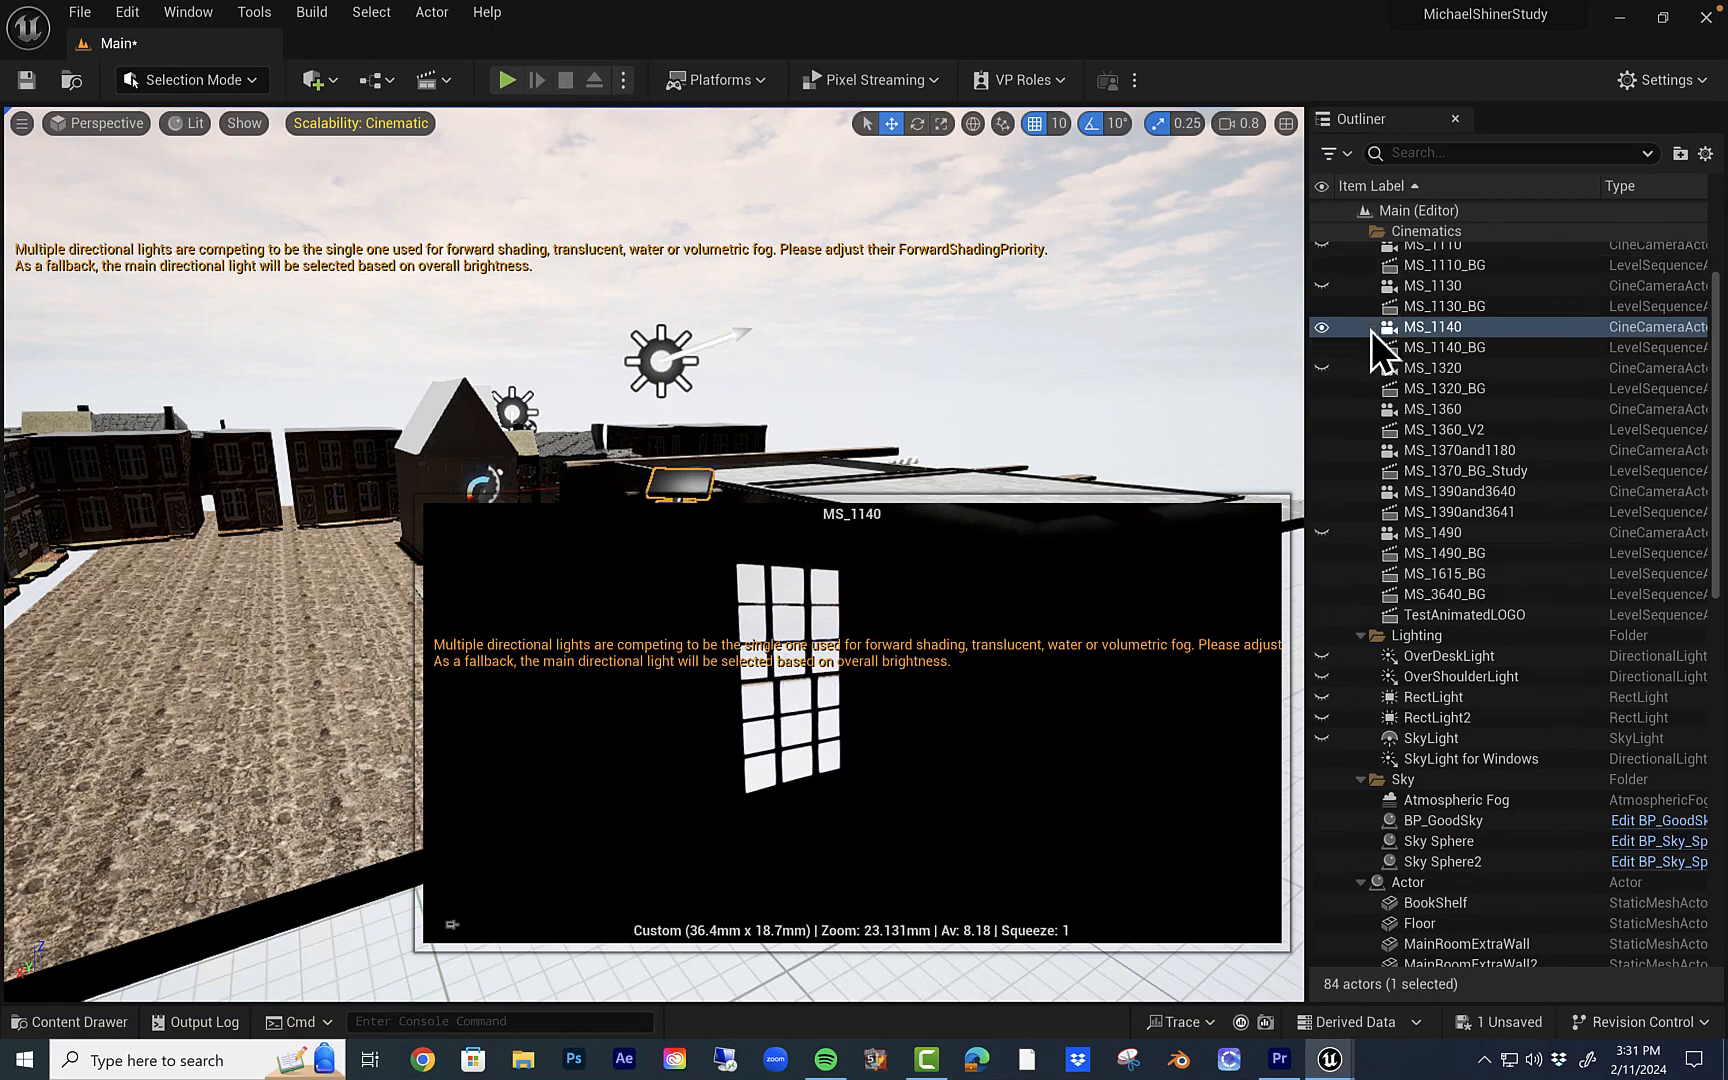
Make OverDeskLight, OverShoulderLight, RectLight2 and RectLight visible again one after another
left_click(1322, 657)
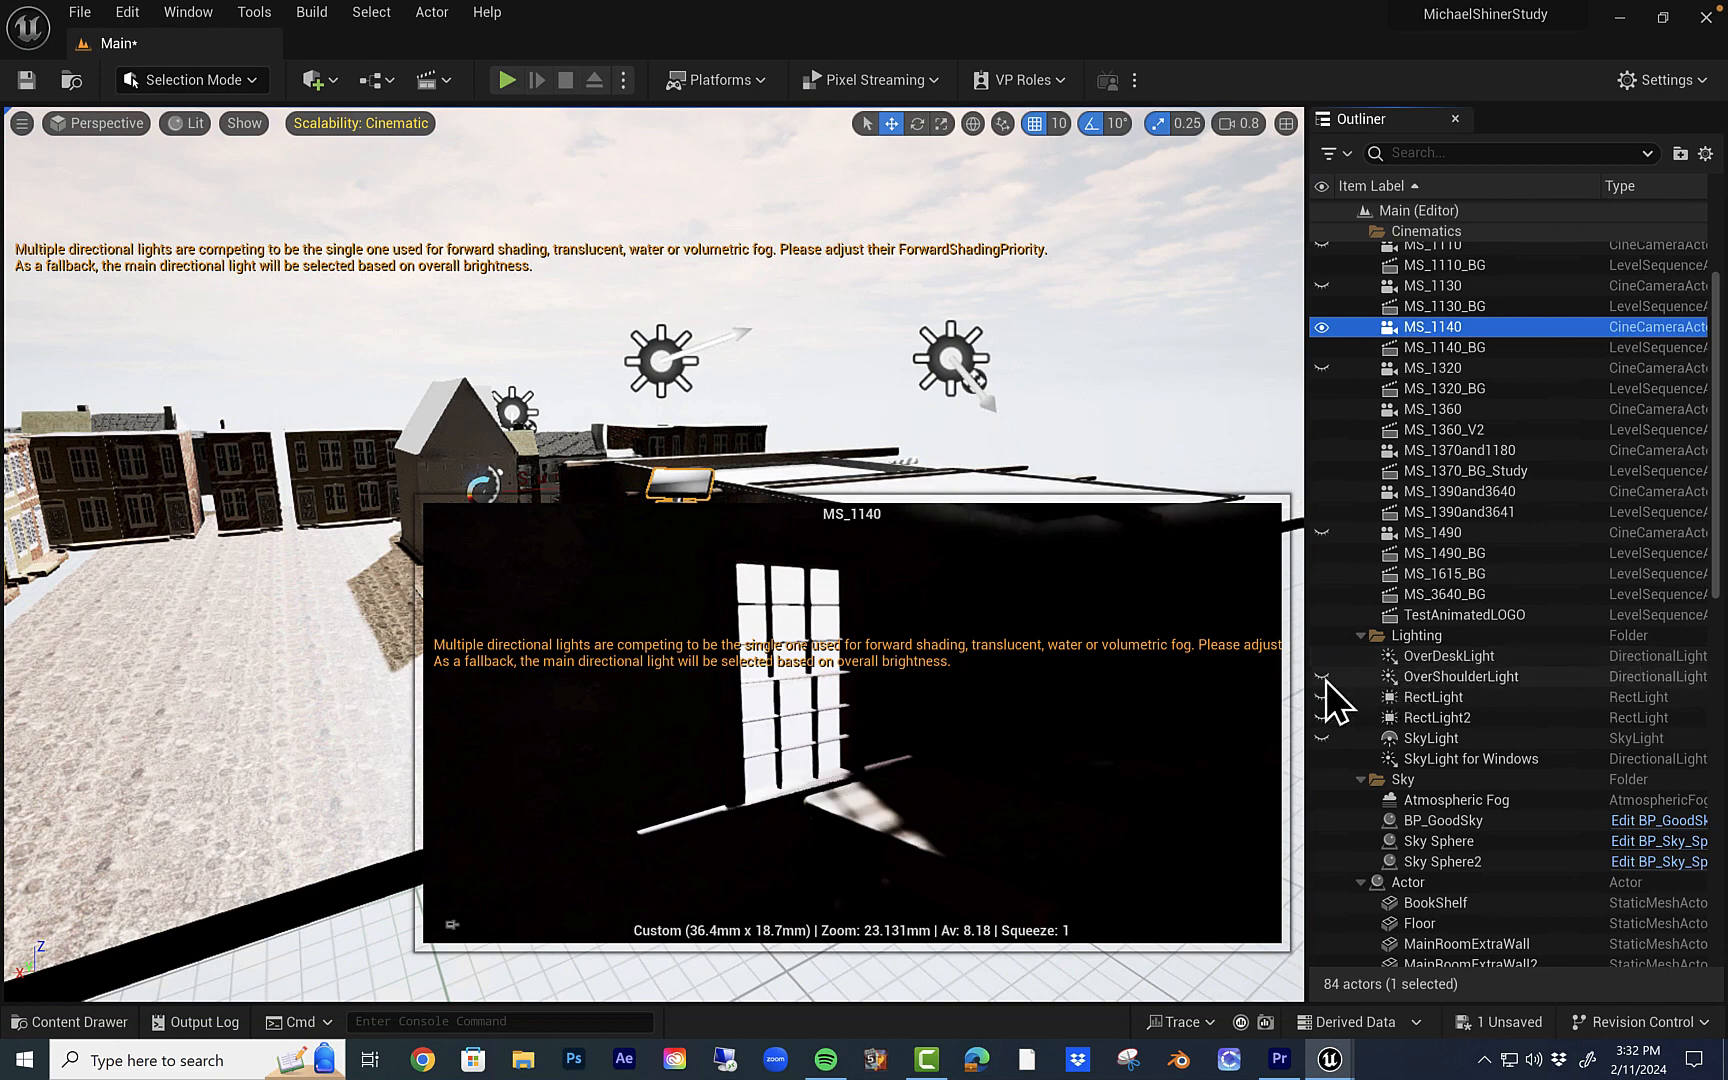
left_click(1324, 677)
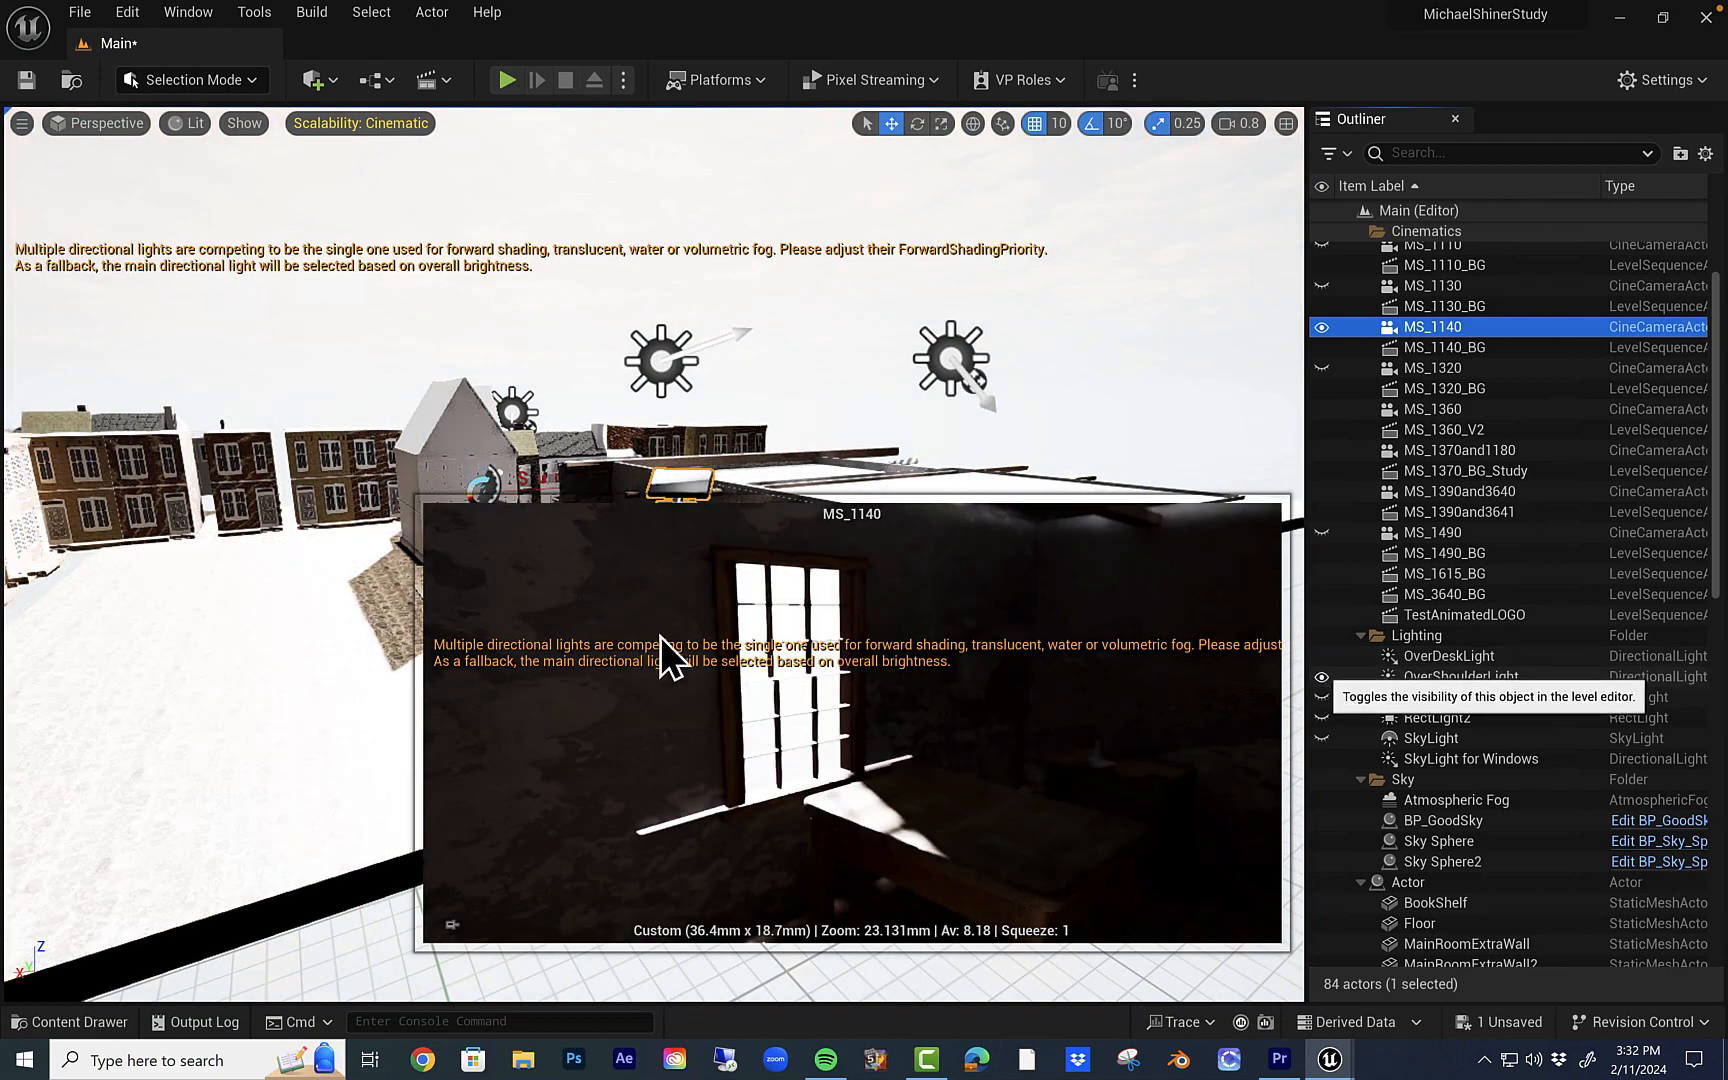
left_click(1323, 718)
left_click(1323, 717)
left_click(1322, 701)
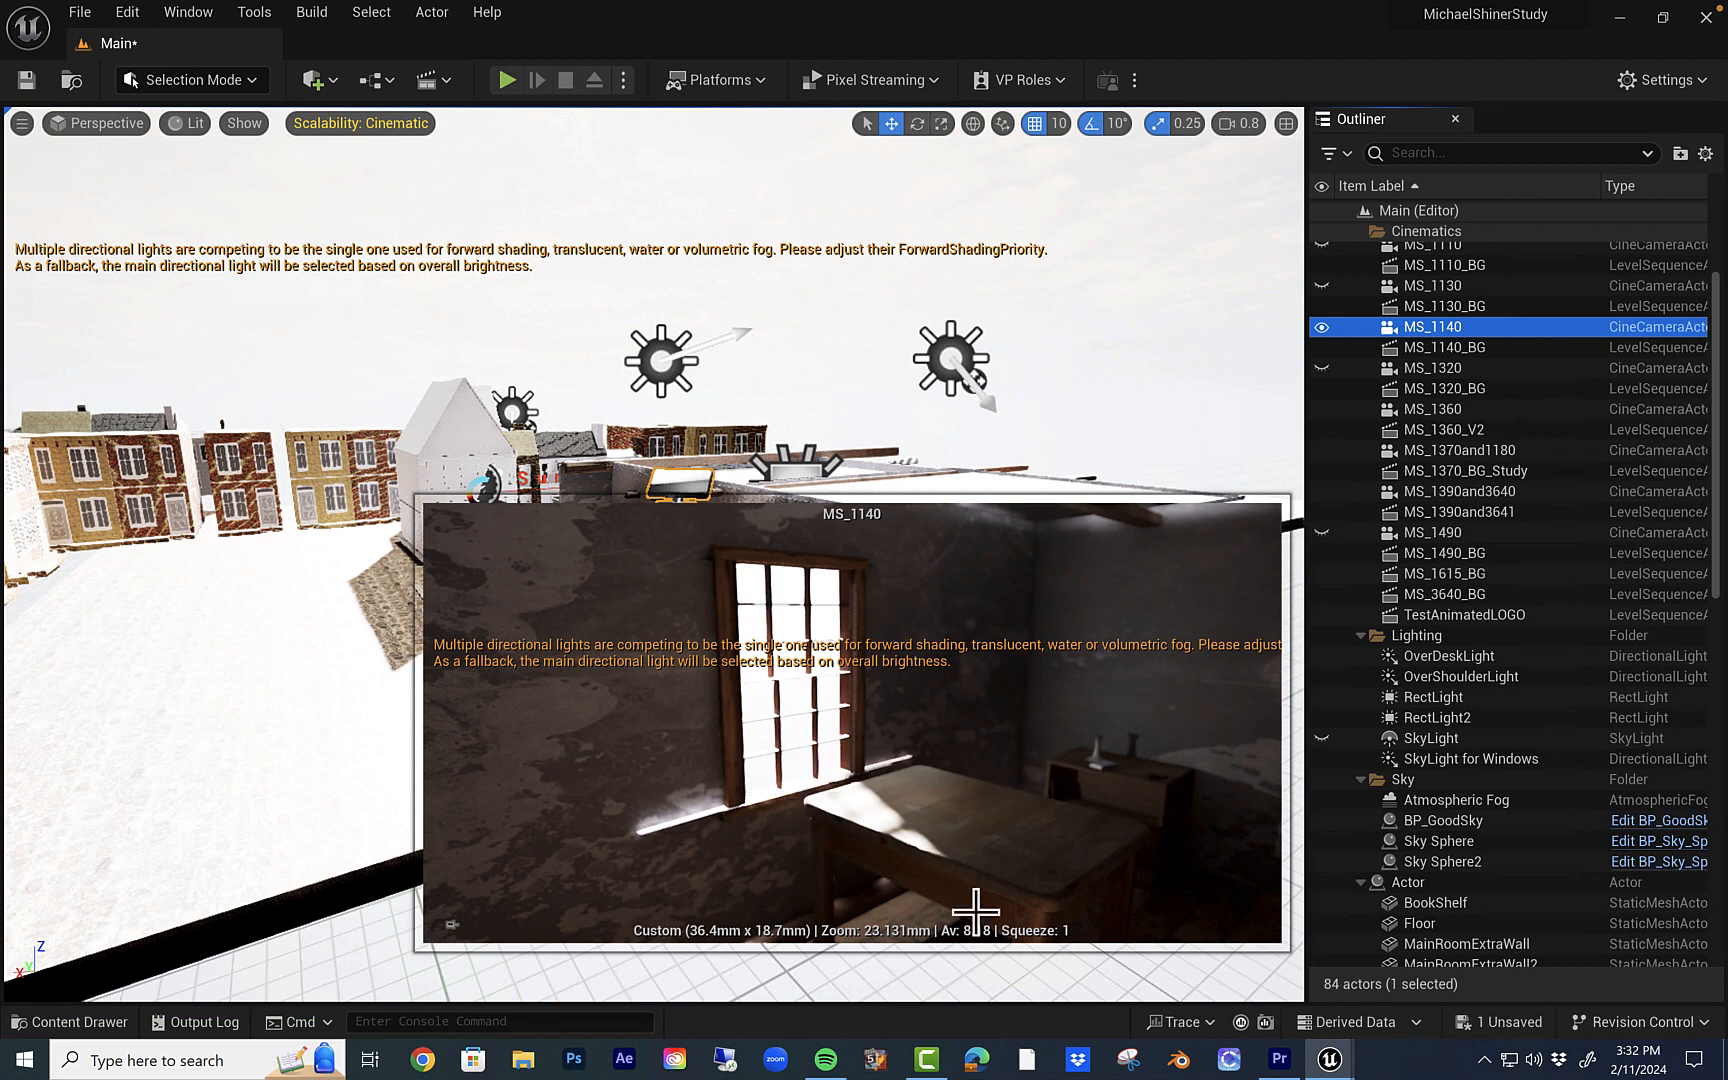
Examine how the lights and cameras are placed around the outside of the study room
right_click_drag(247, 779, 250, 718)
left_click(1032, 618)
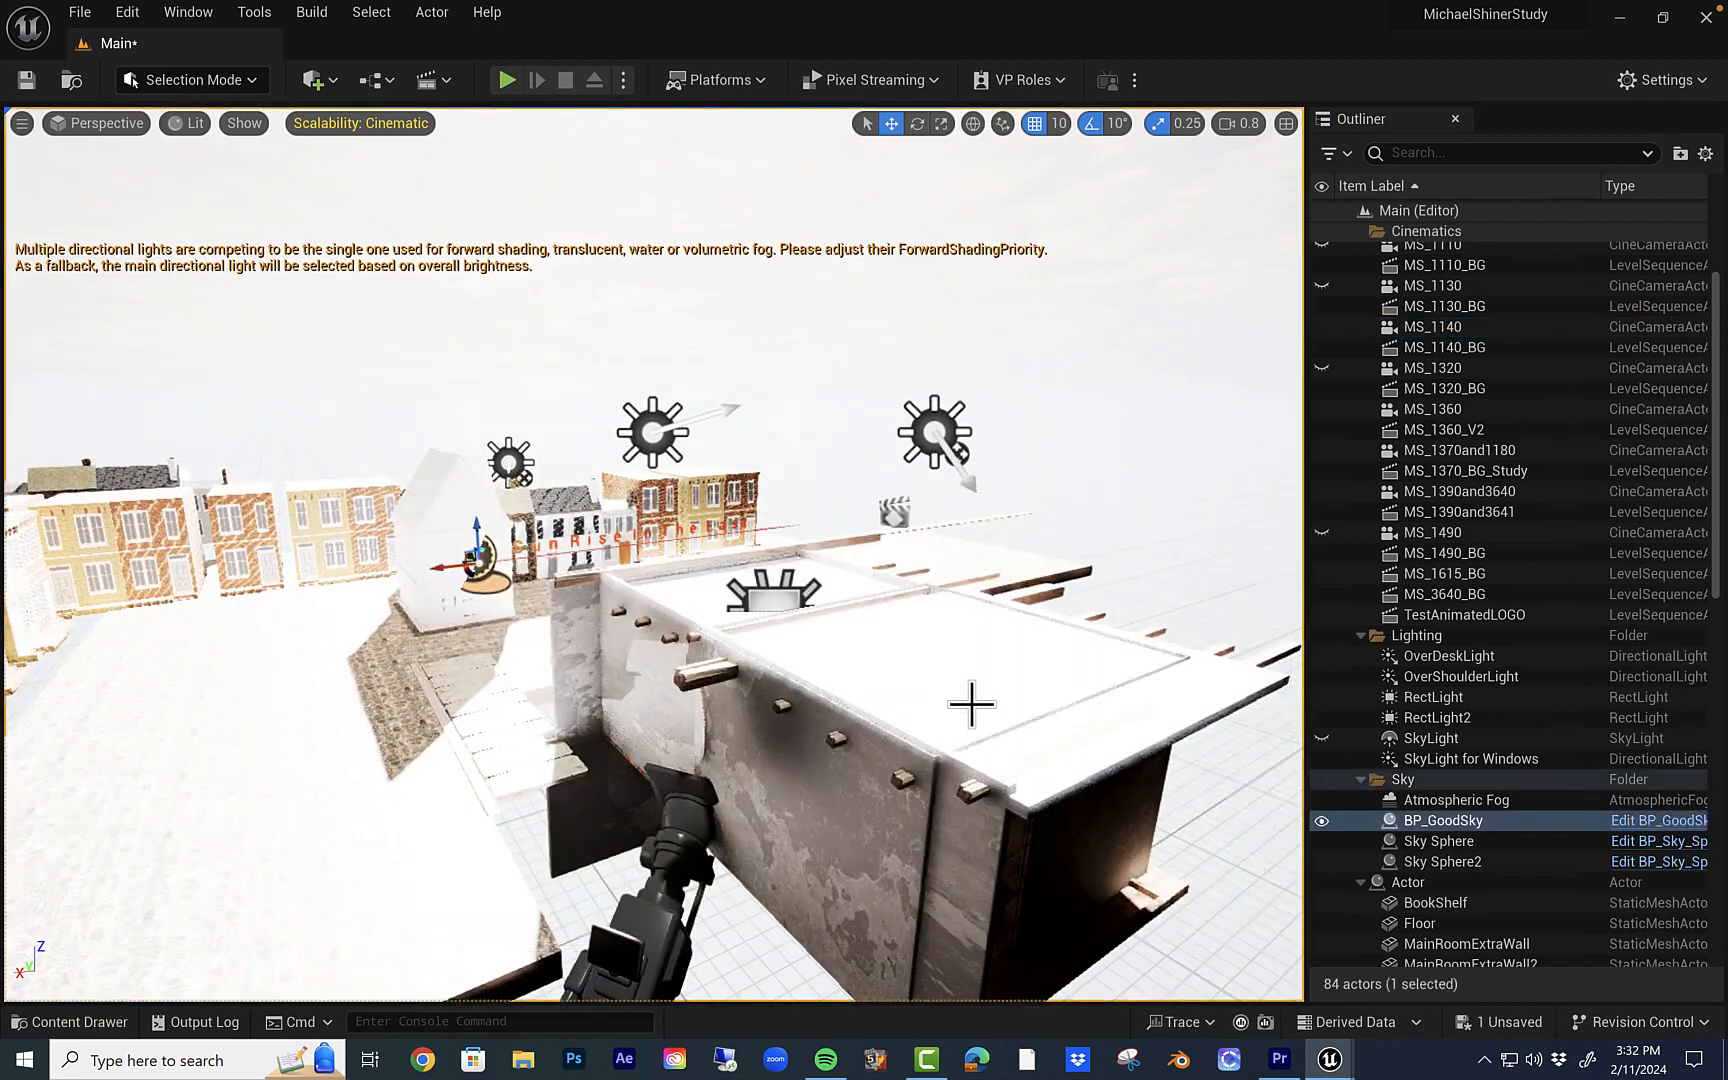
right_click_drag(850, 700, 619, 670)
key("a")
scroll(818, 685, "down", 1)
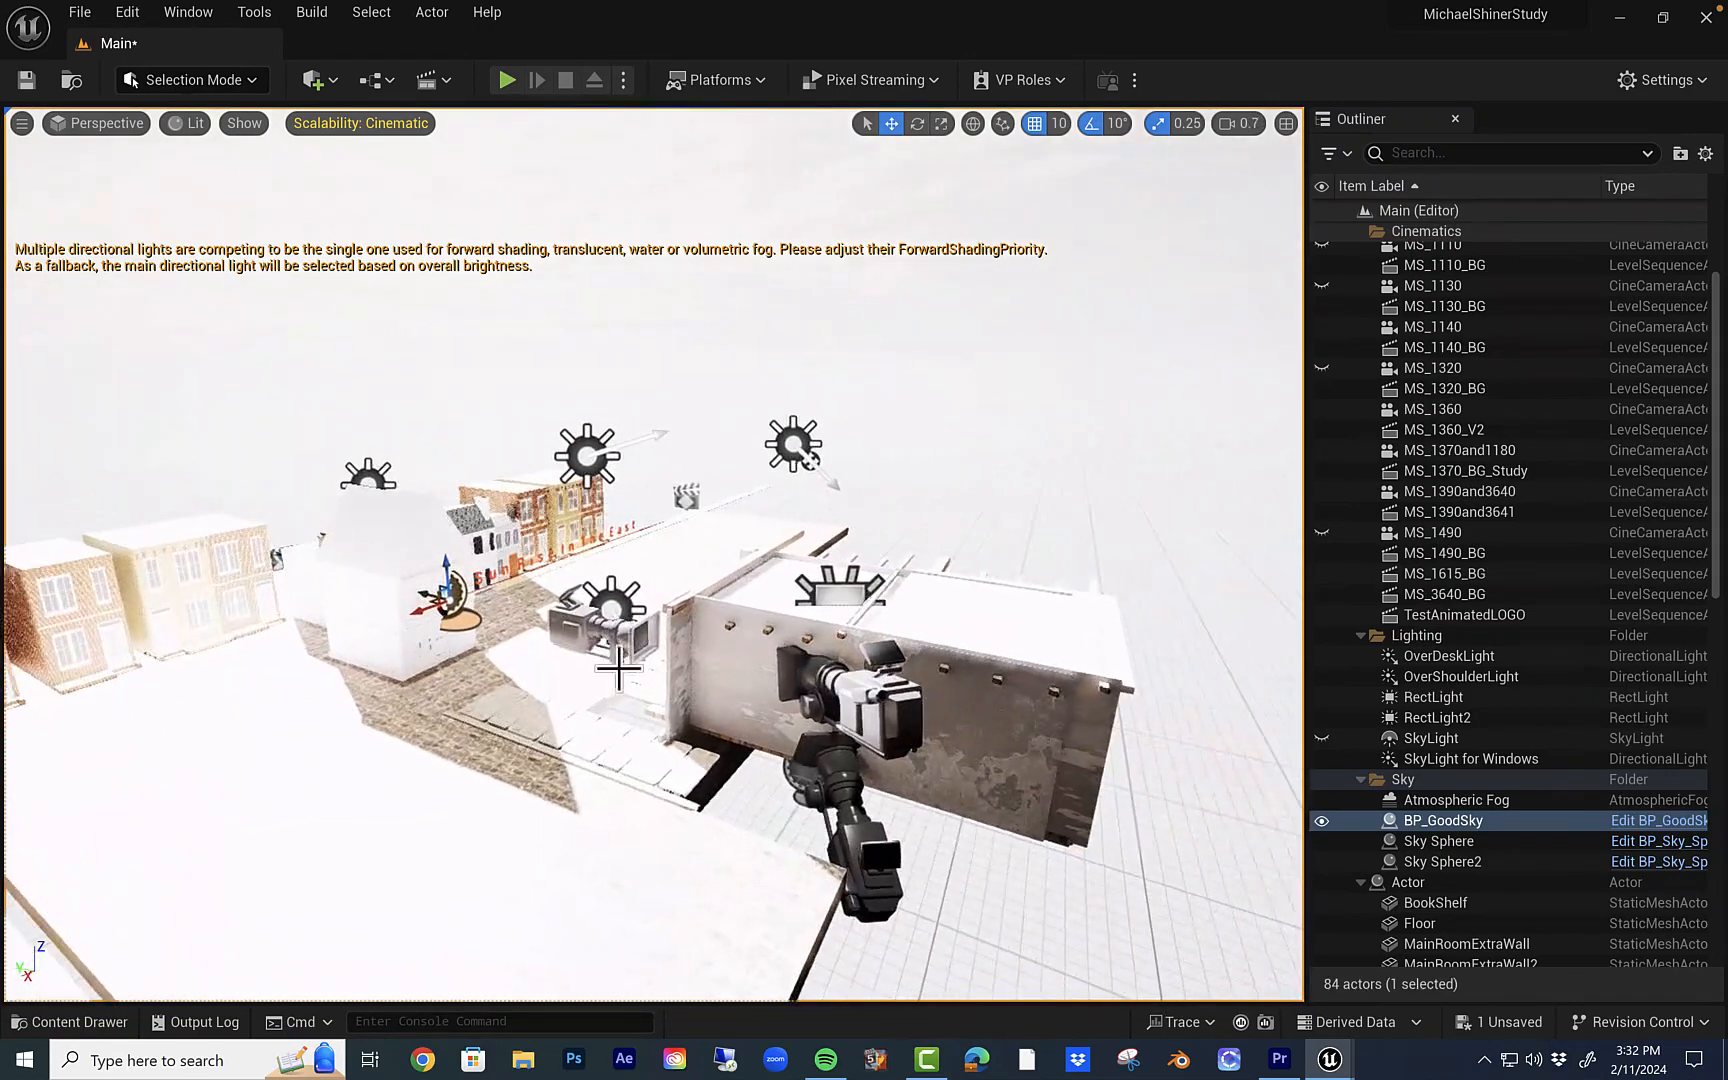
left_click(733, 682)
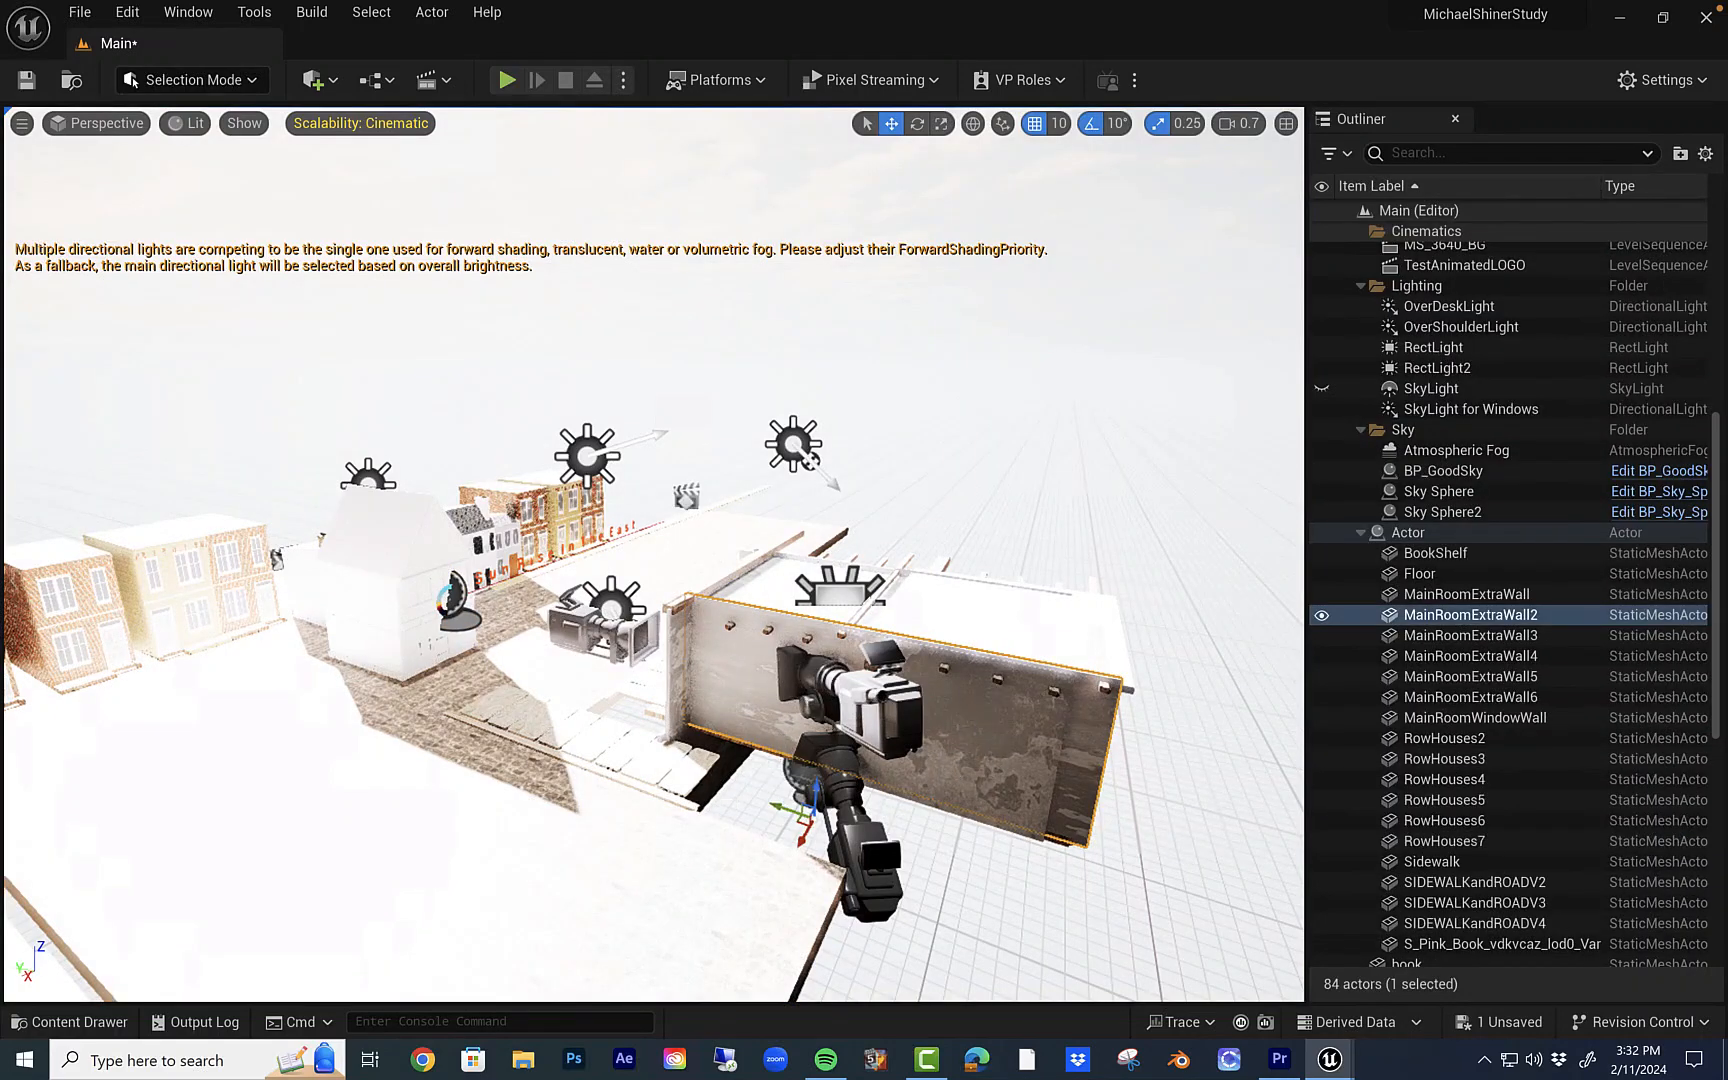
key("d")
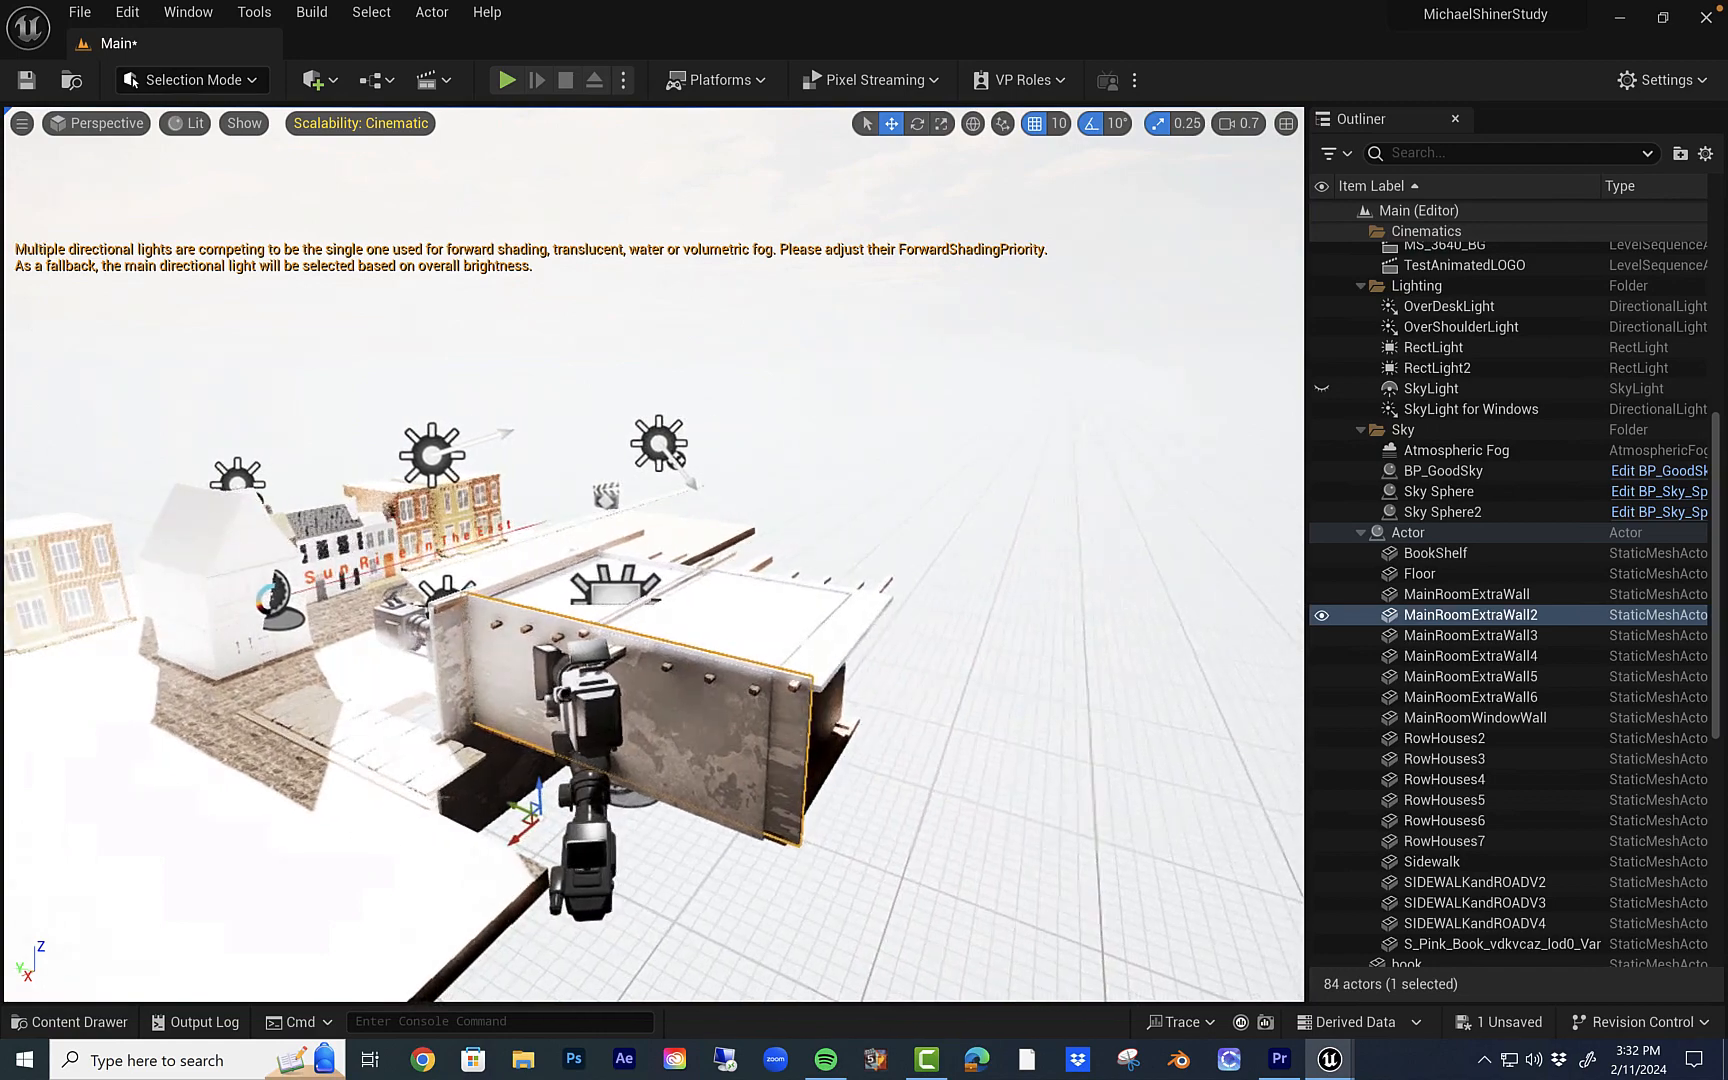
key("d")
right_click_drag(837, 802, 705, 800)
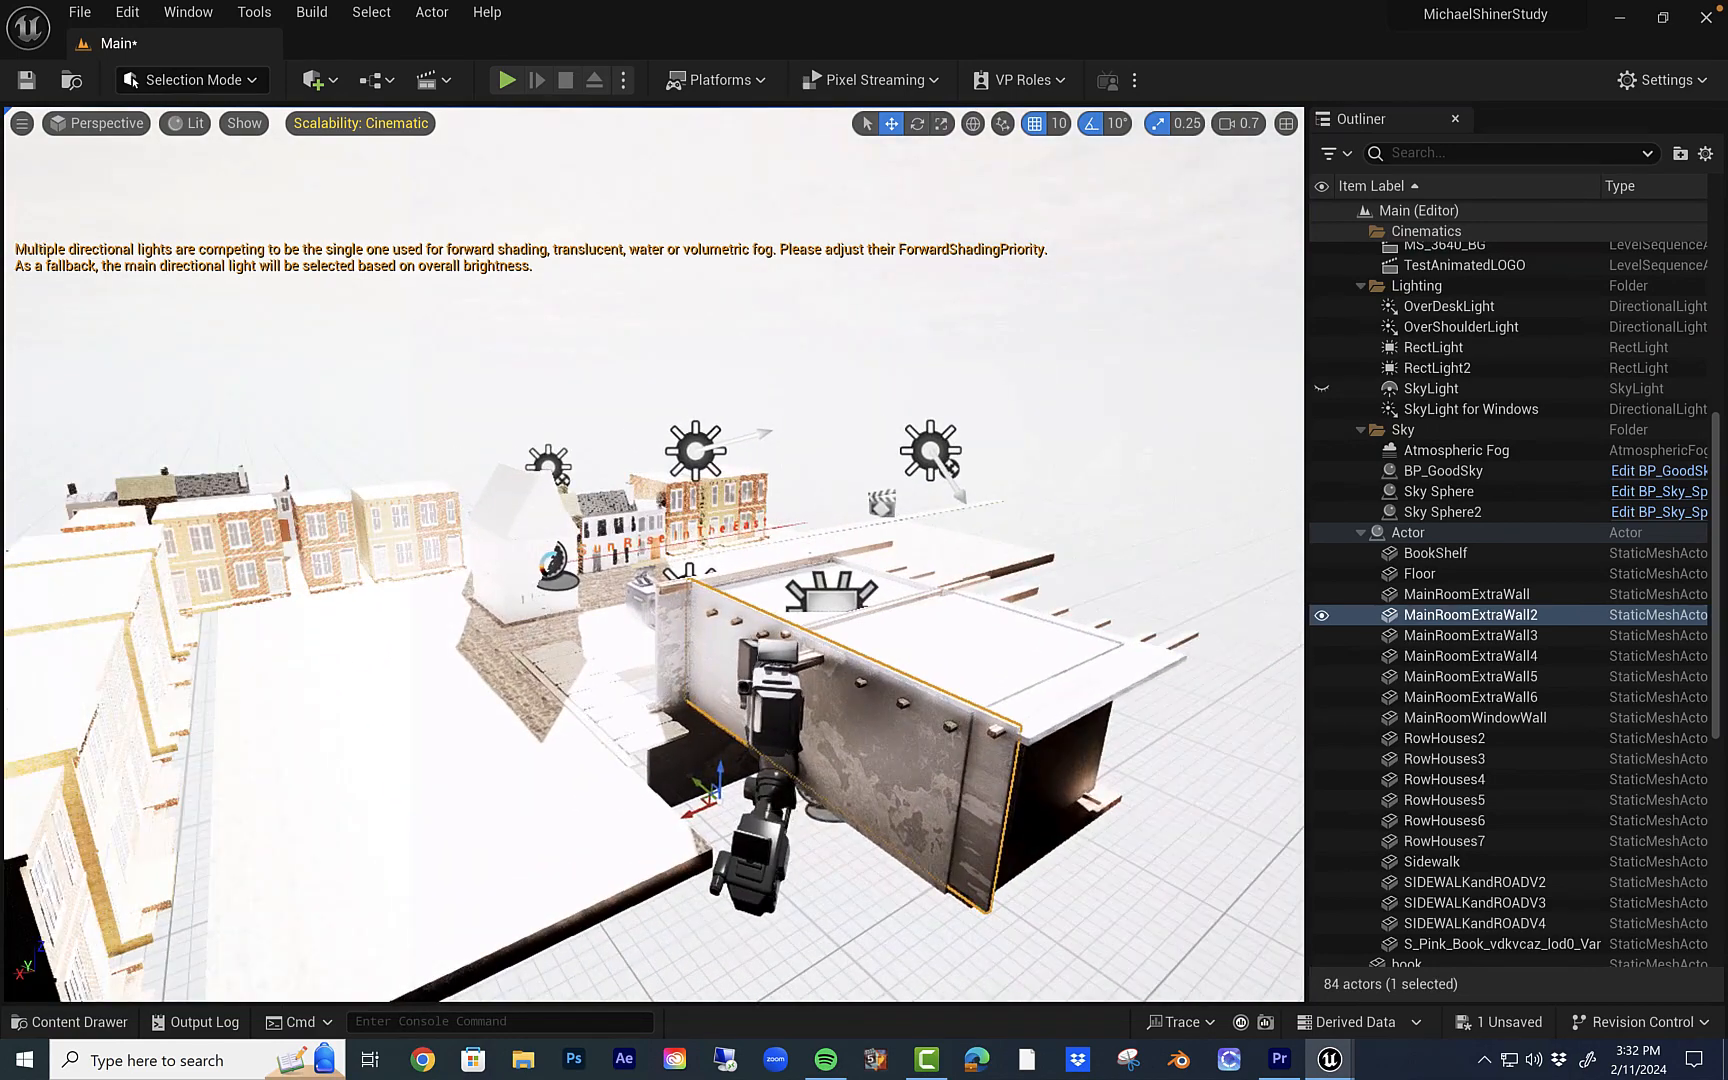
key("d")
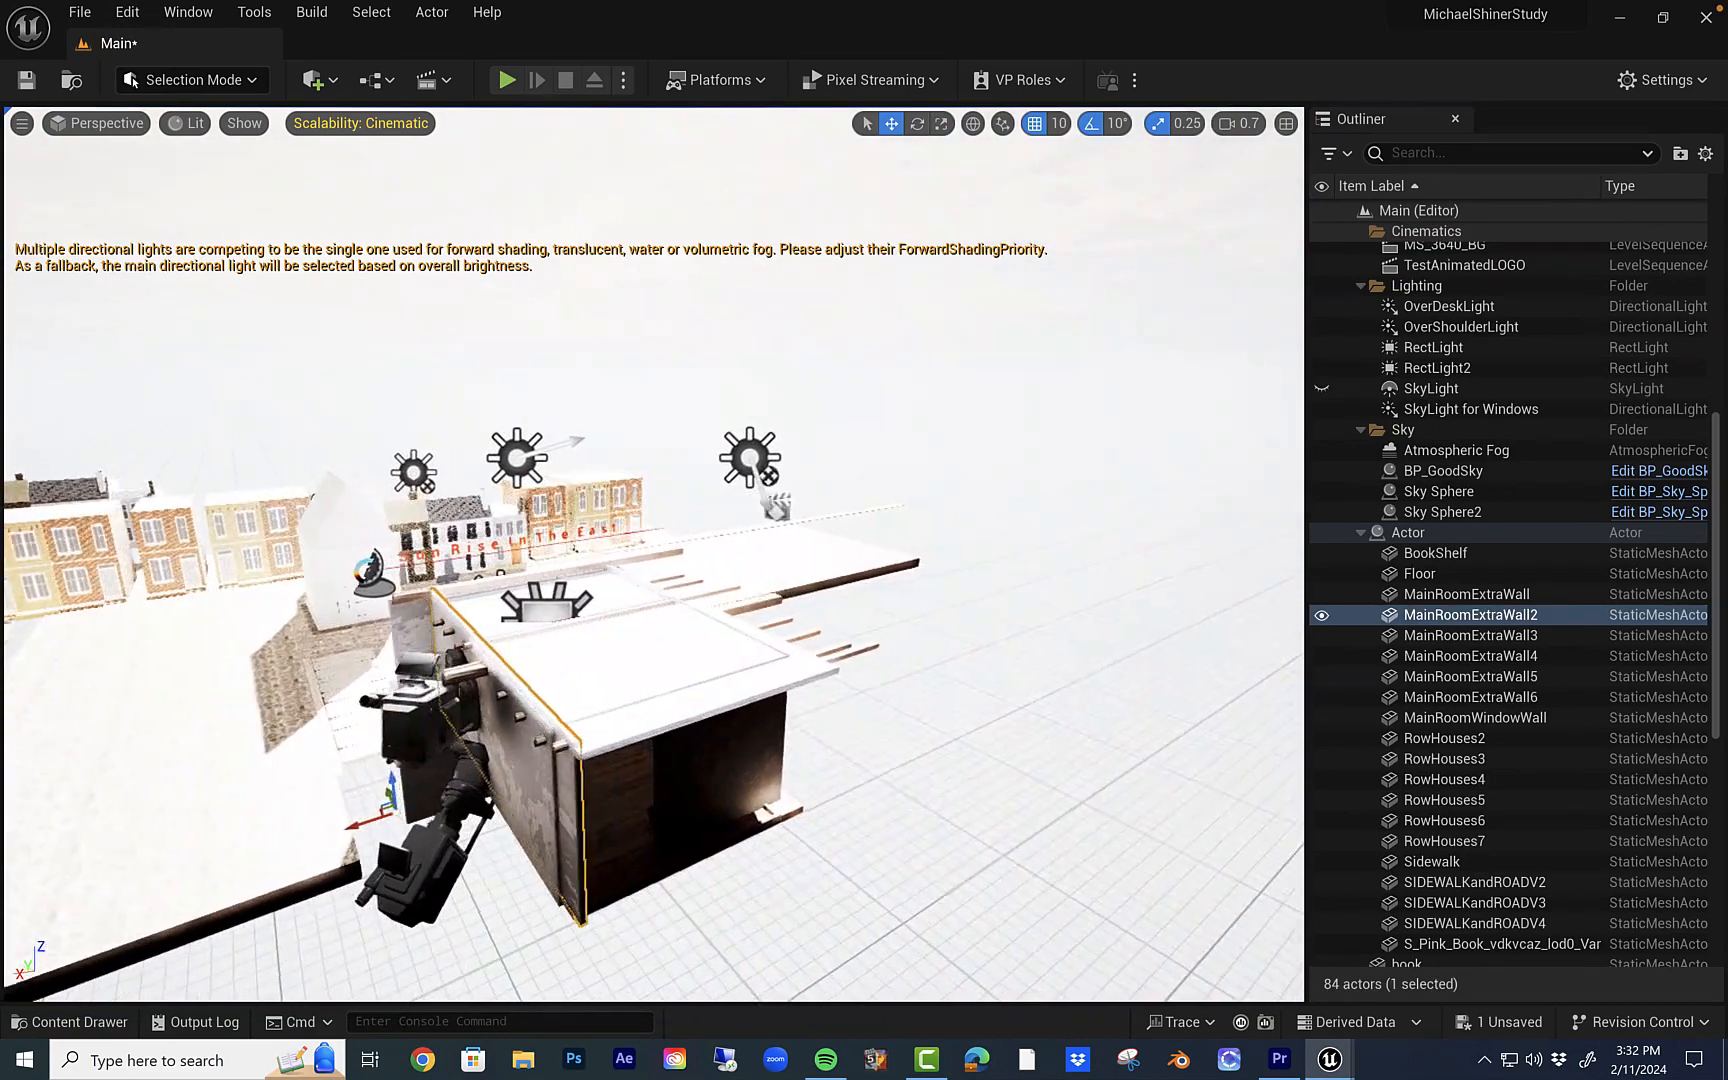
Select the Floor mesh and examine the extra room's structure from its open outer side
key("d")
right_click_drag(705, 800, 512, 697)
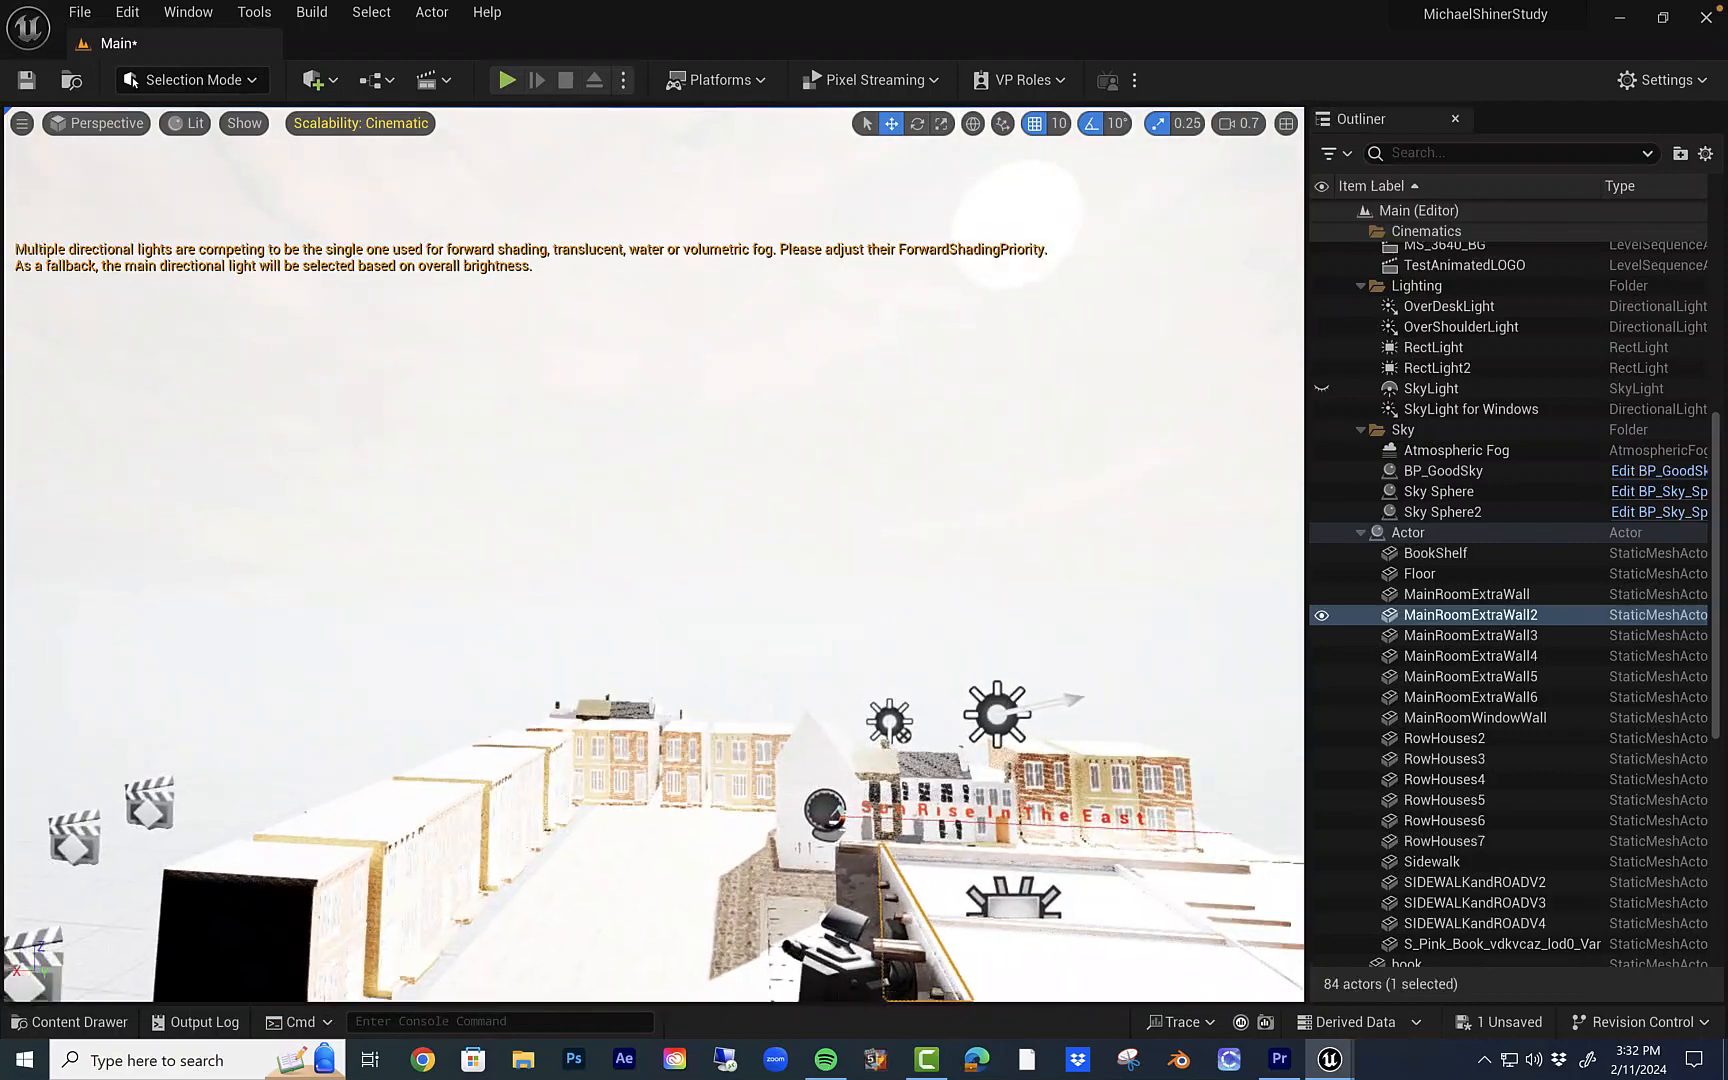
key("q")
key("d")
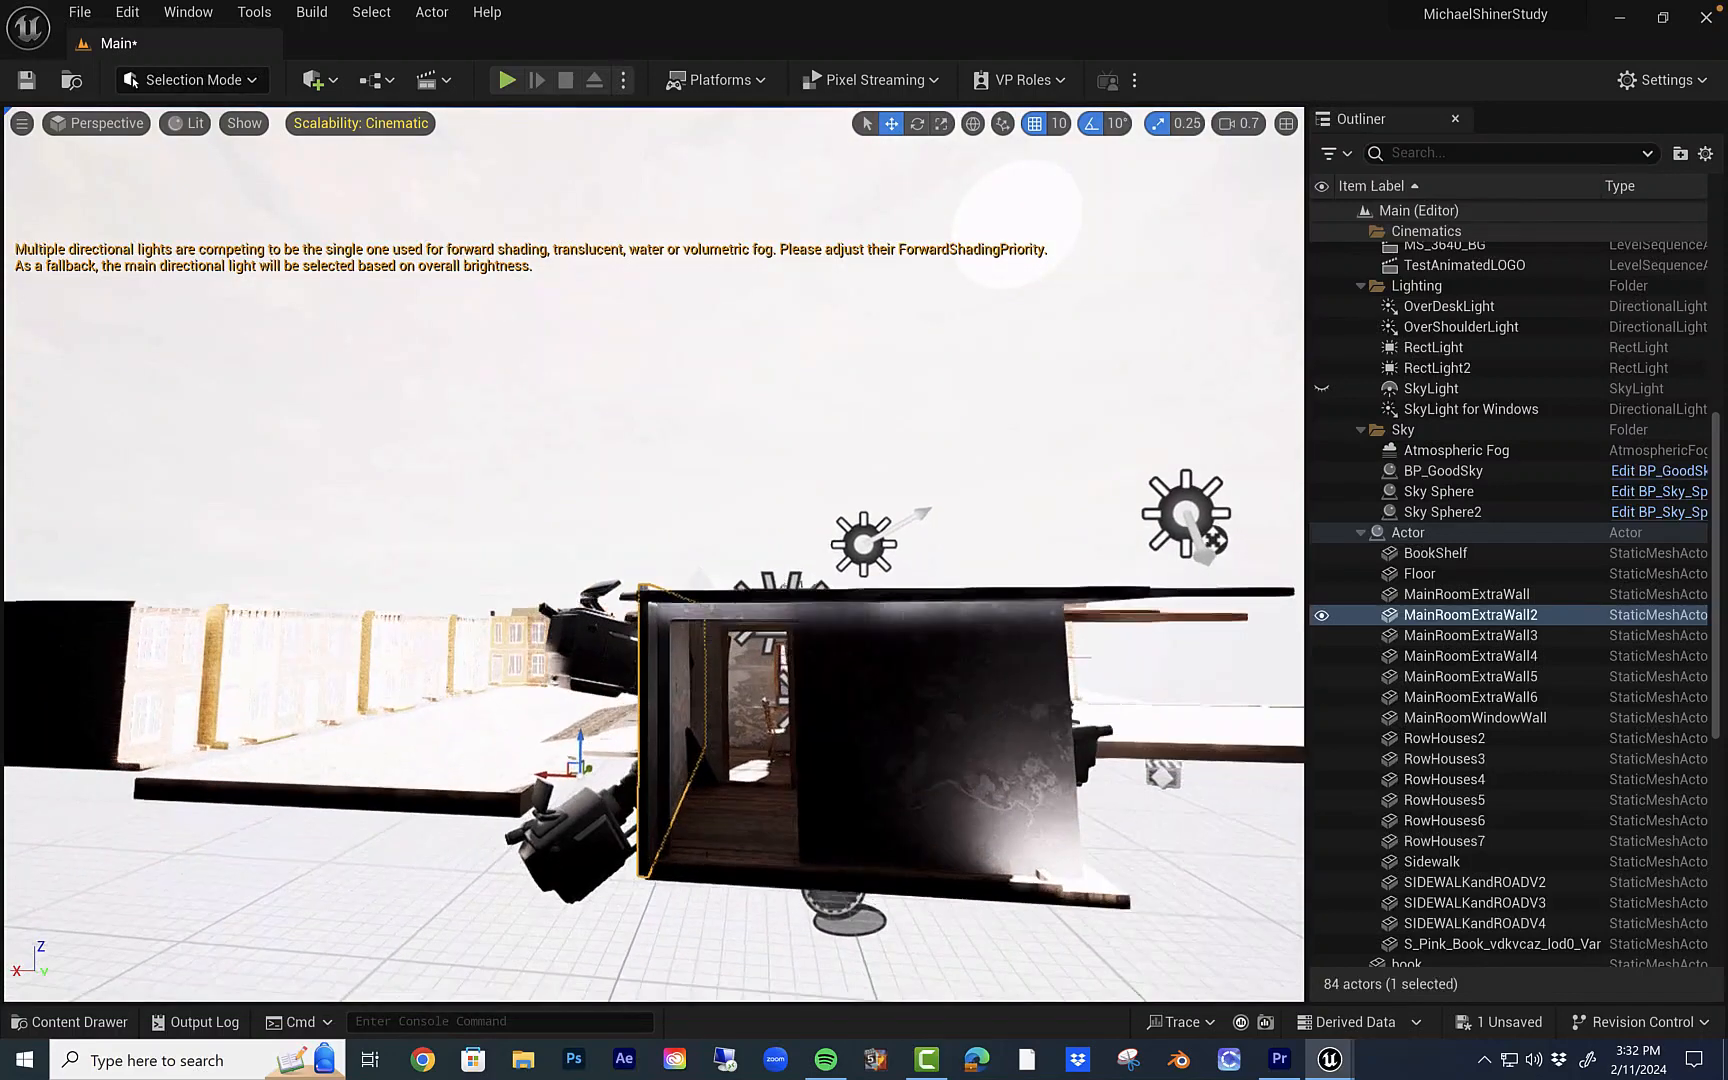
left_click(749, 812)
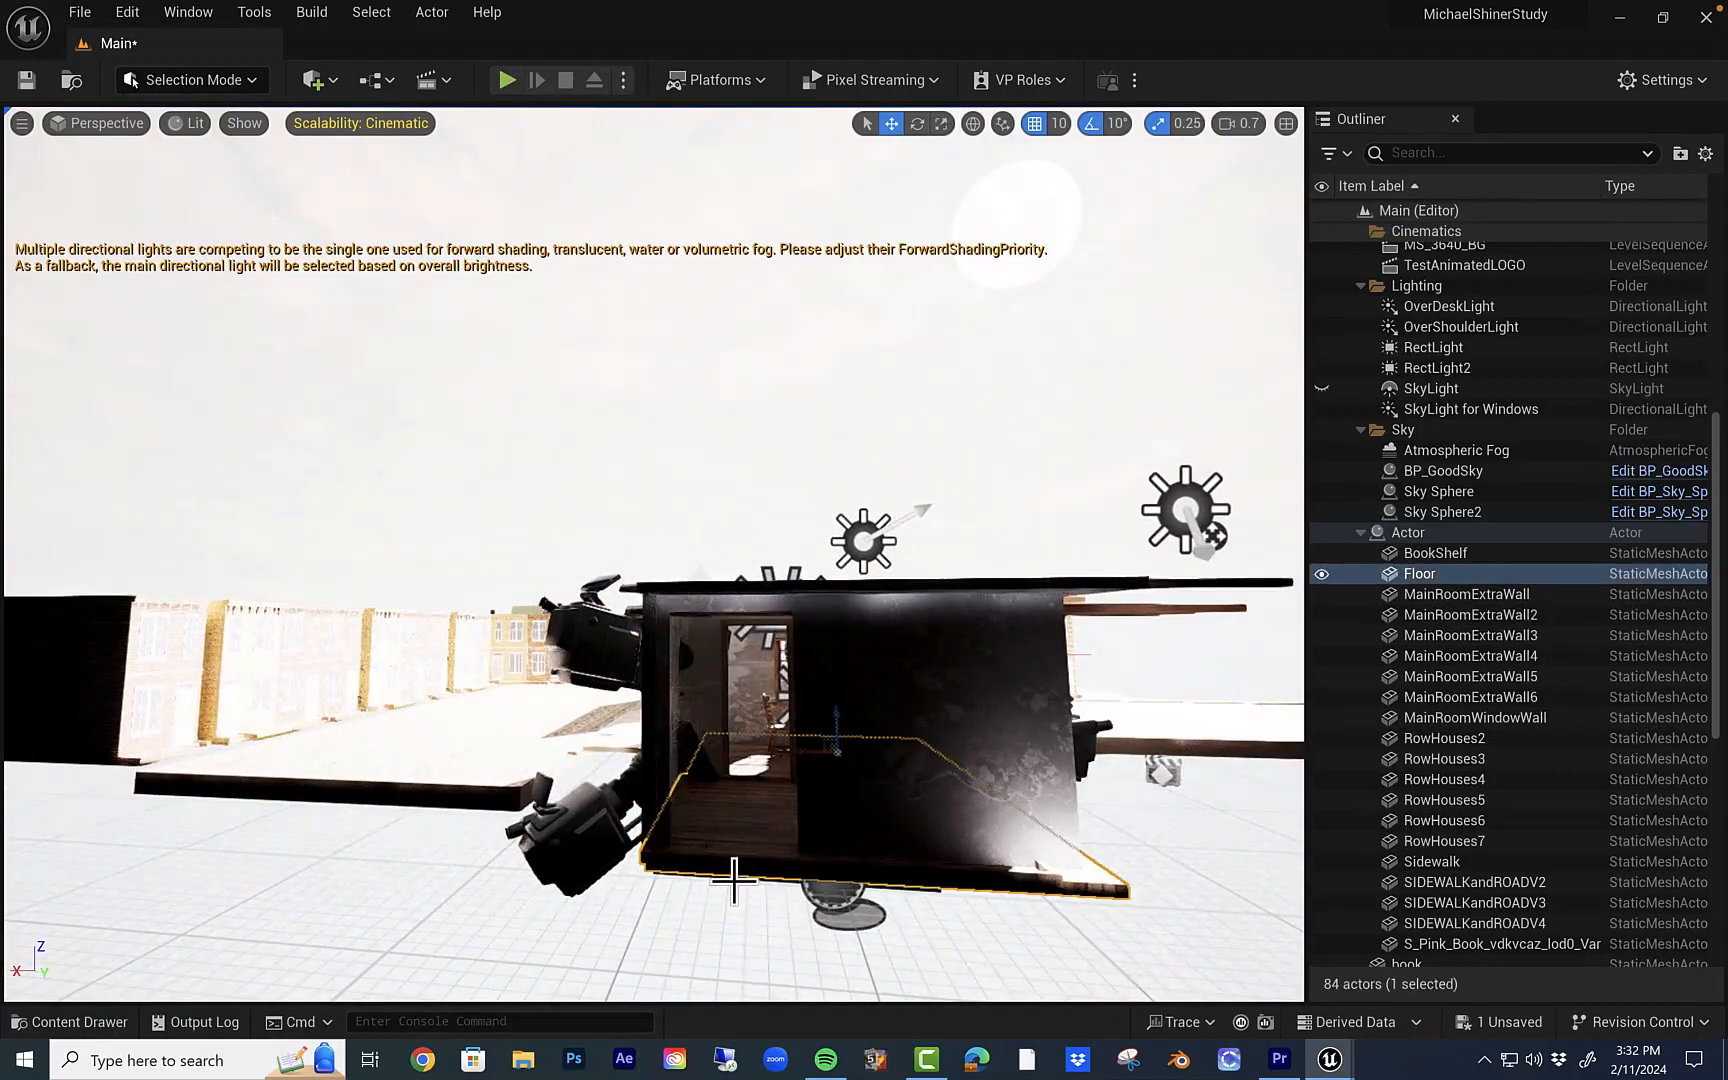
scroll(734, 880, "up", 3)
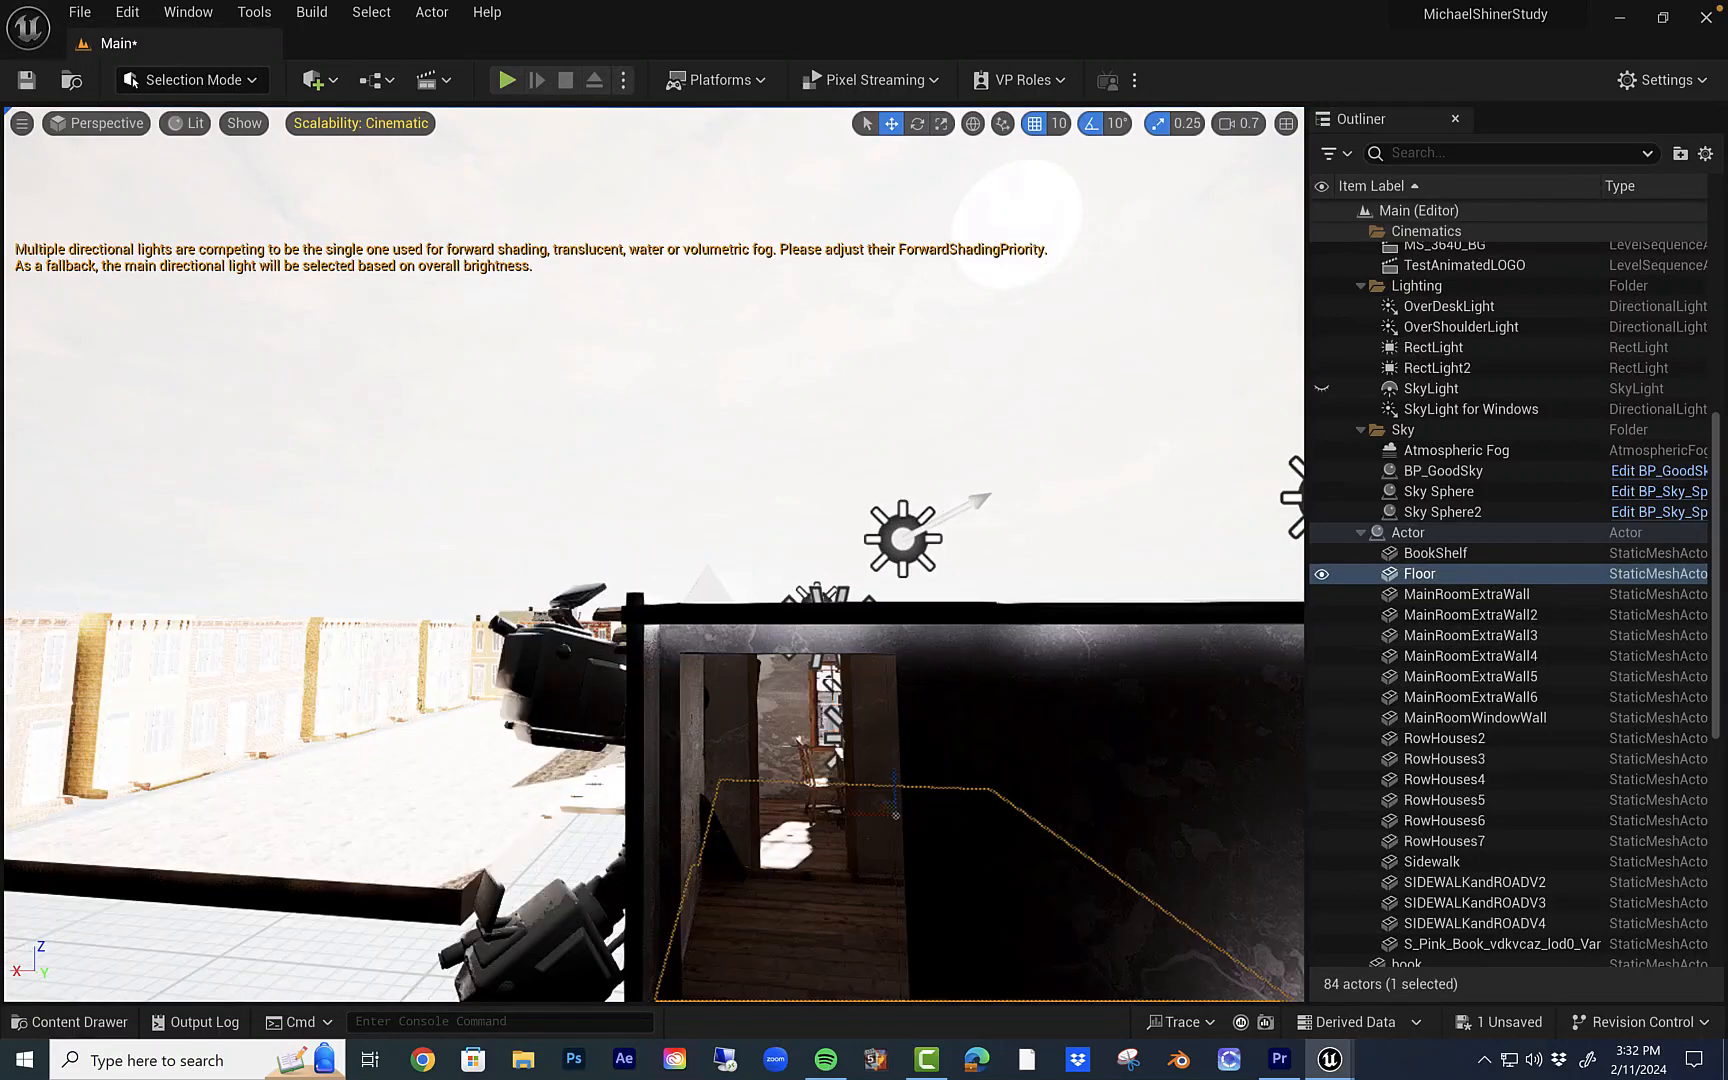
key("e")
scroll(734, 880, "up", 1)
key("q")
key("d")
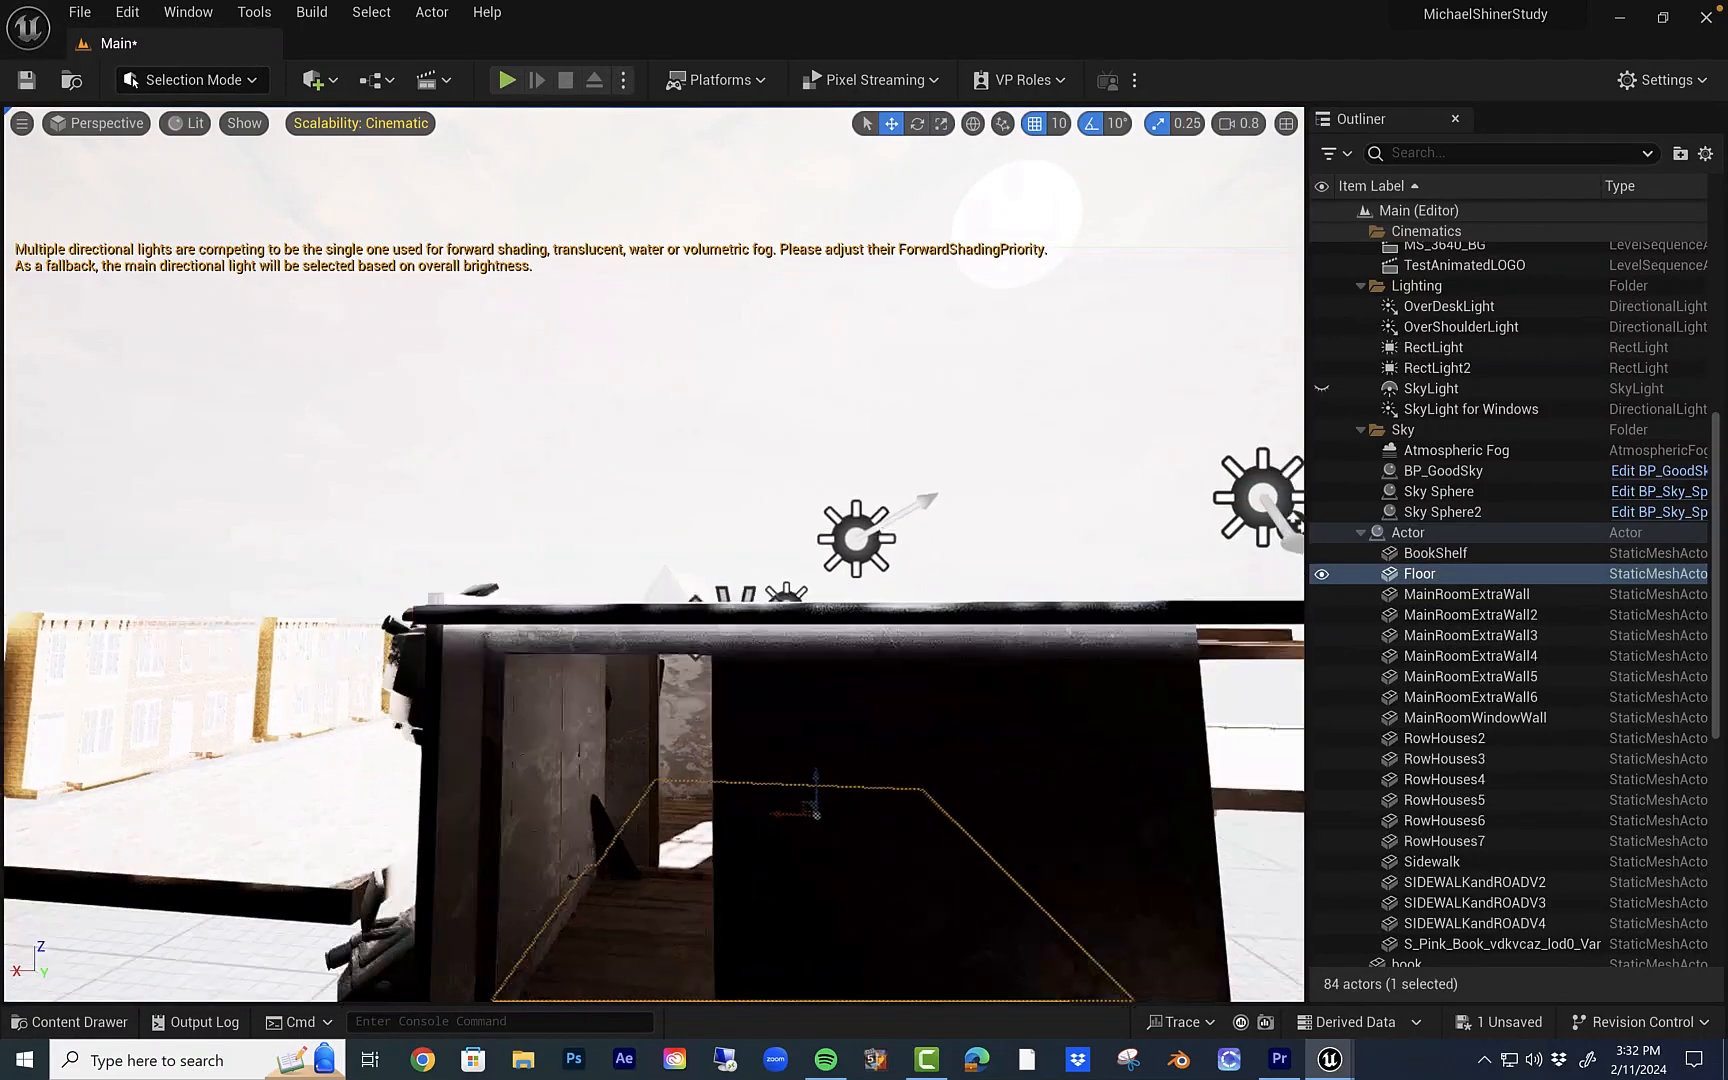
key("s")
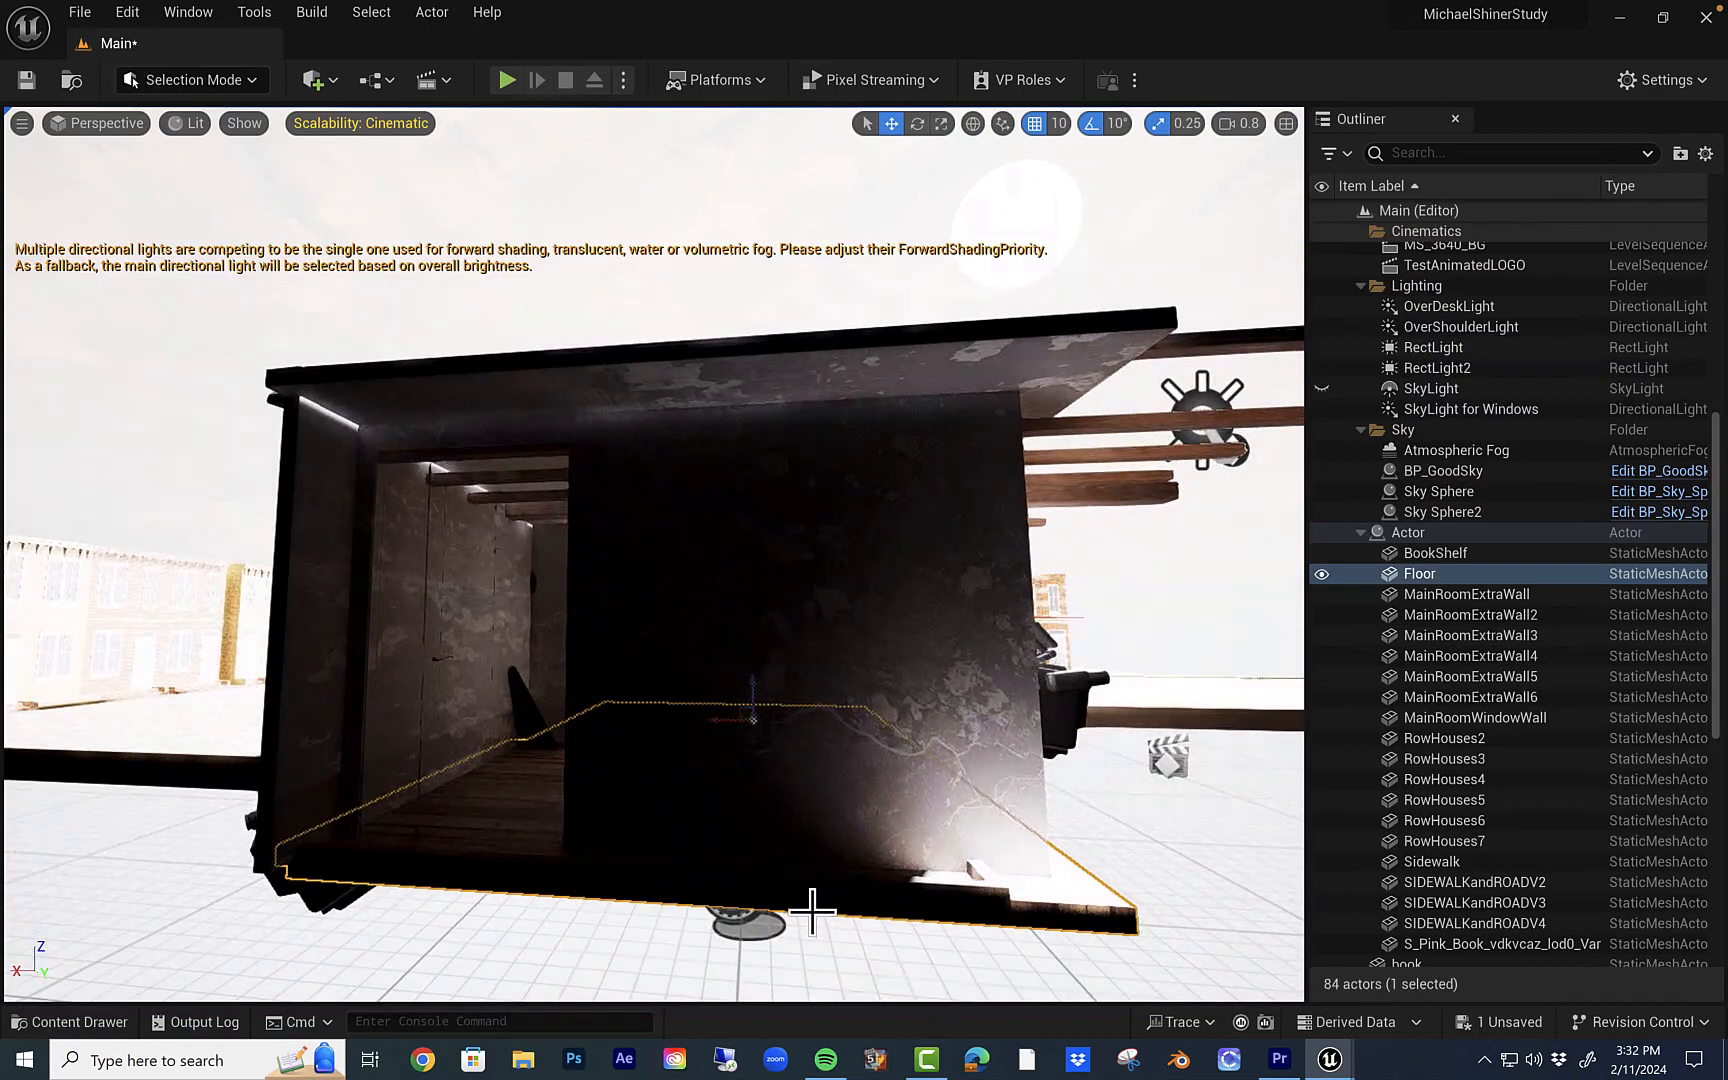
Look up the ExtraRoom and ExtraRoomV2 static meshes among the project's content assets, reading ExtraRoom's asset information, and close the asset view
key("ctrl+space")
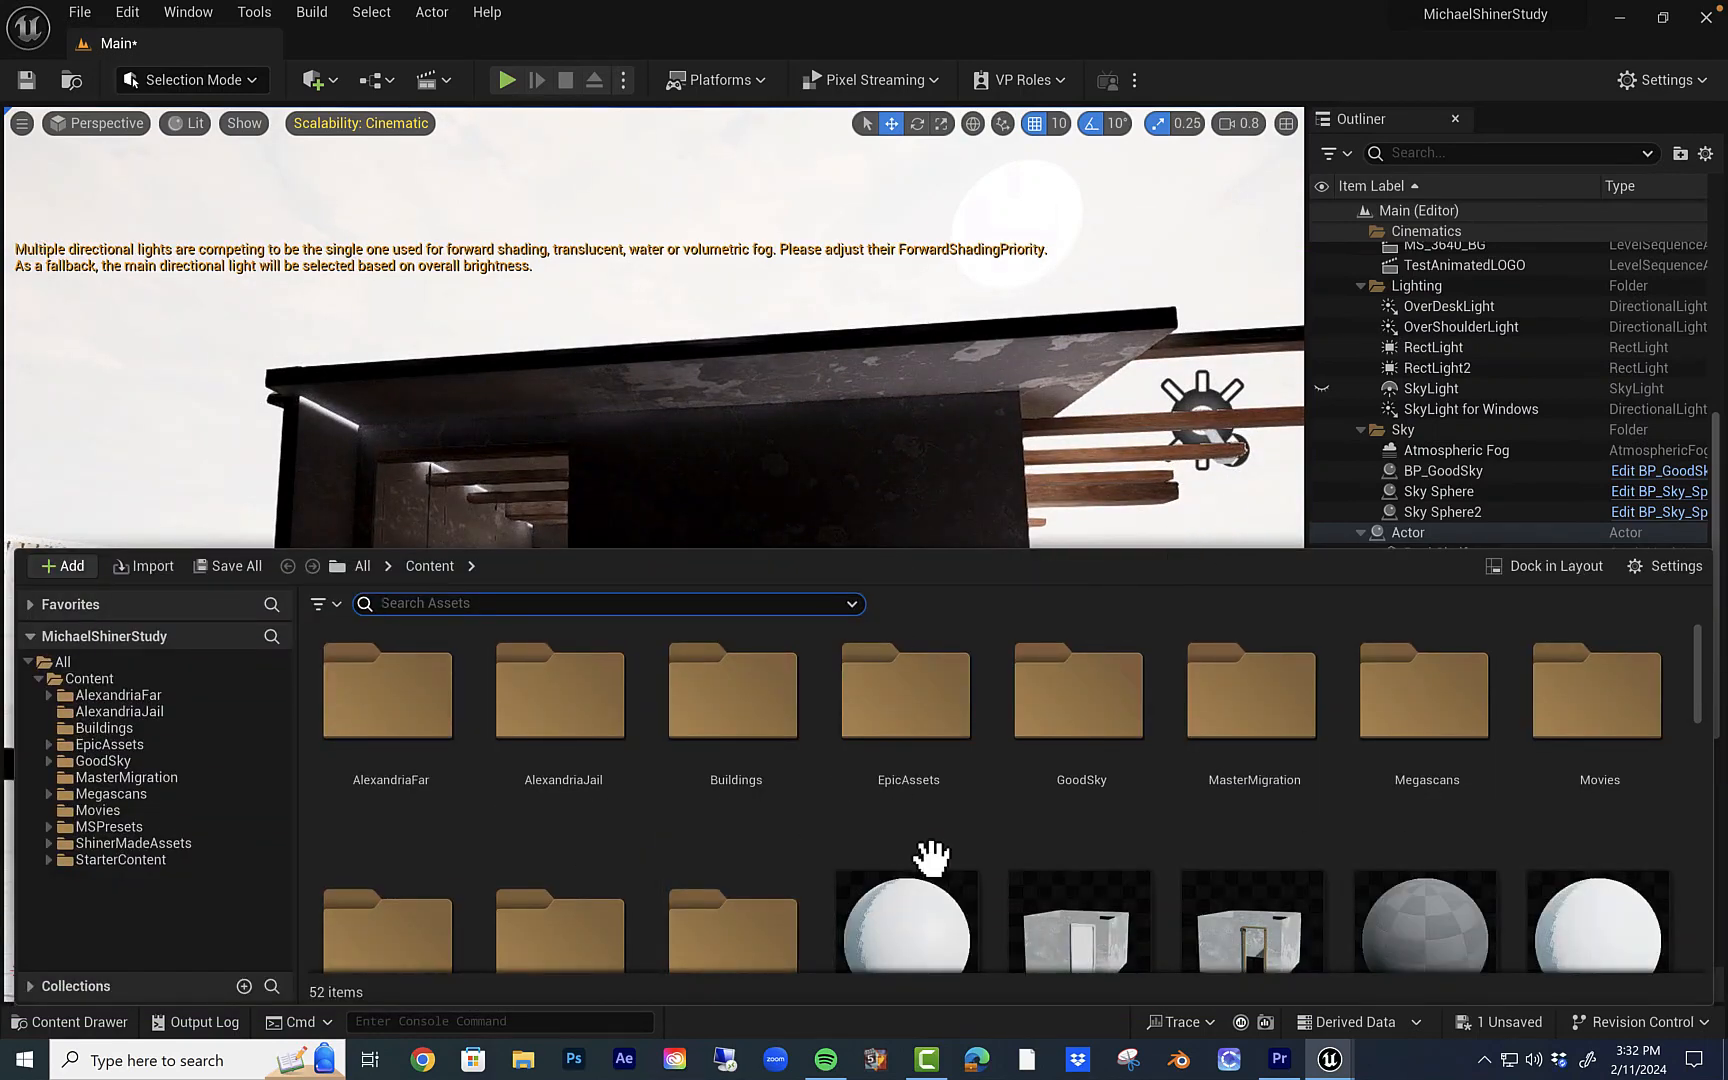
scroll(1041, 880, "down", 1)
mouse_move(1053, 880)
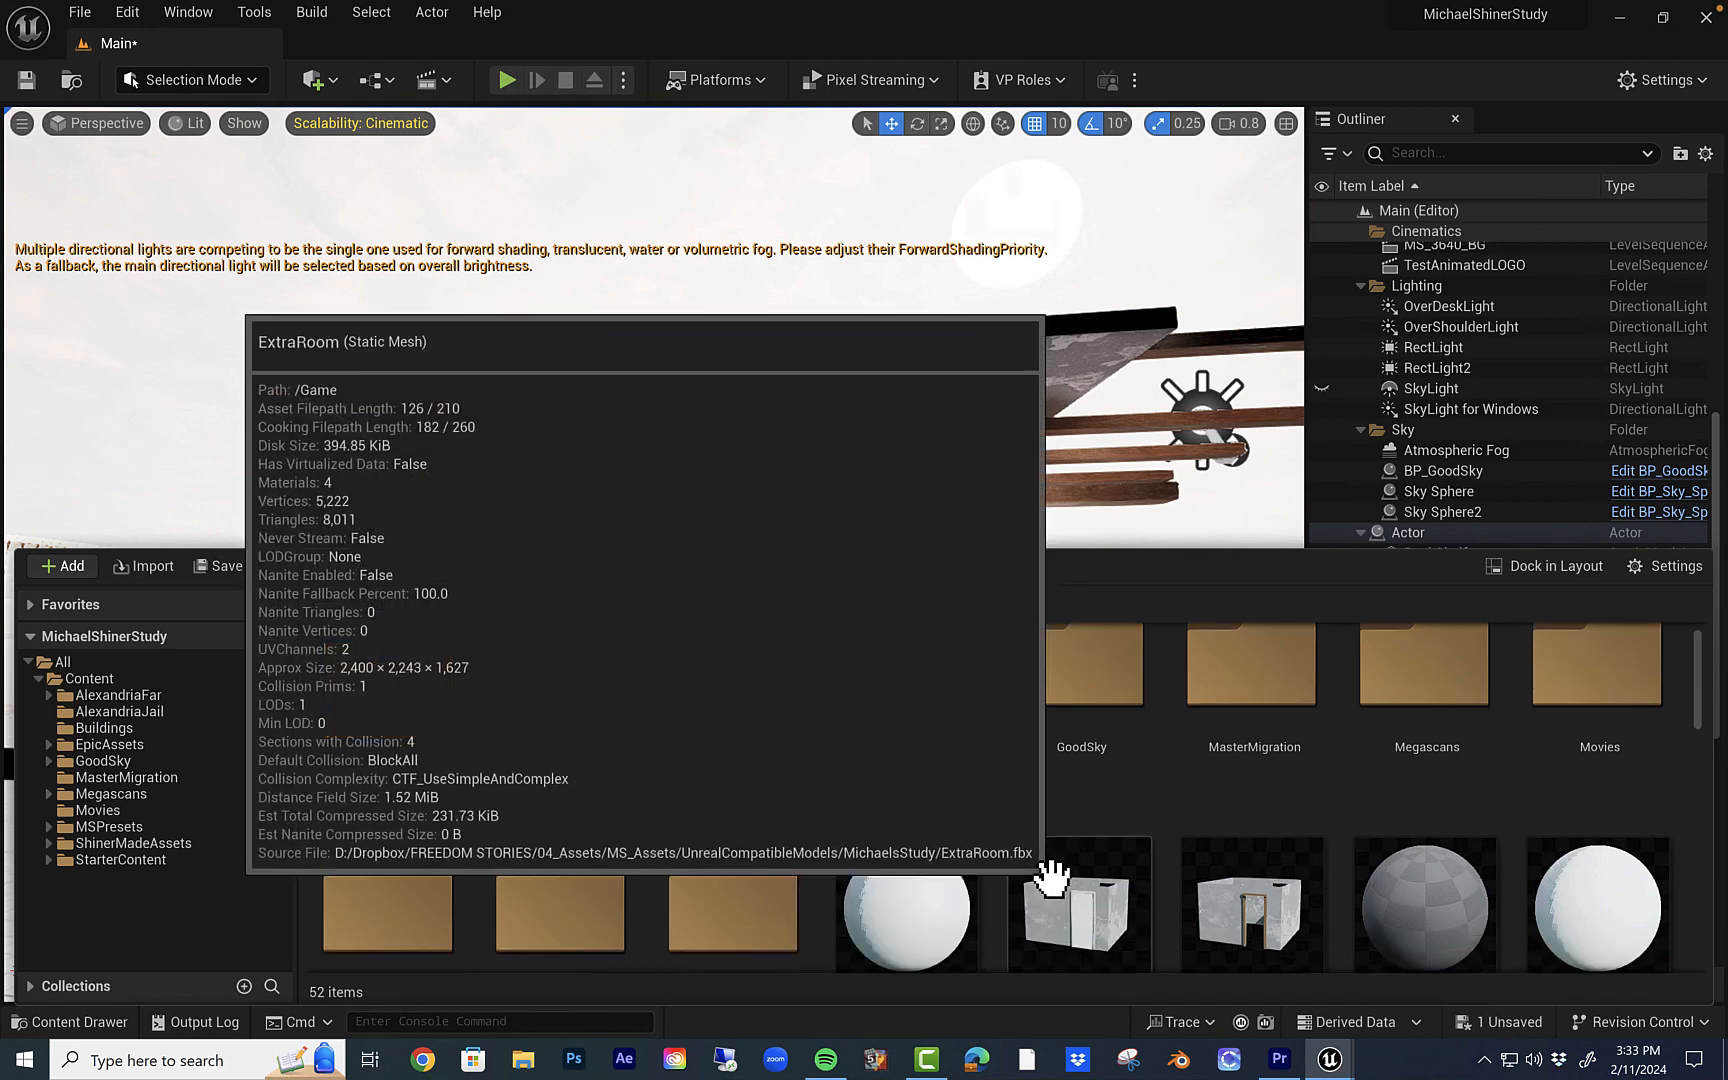
scroll(1053, 880, "down", 1)
mouse_move(1226, 877)
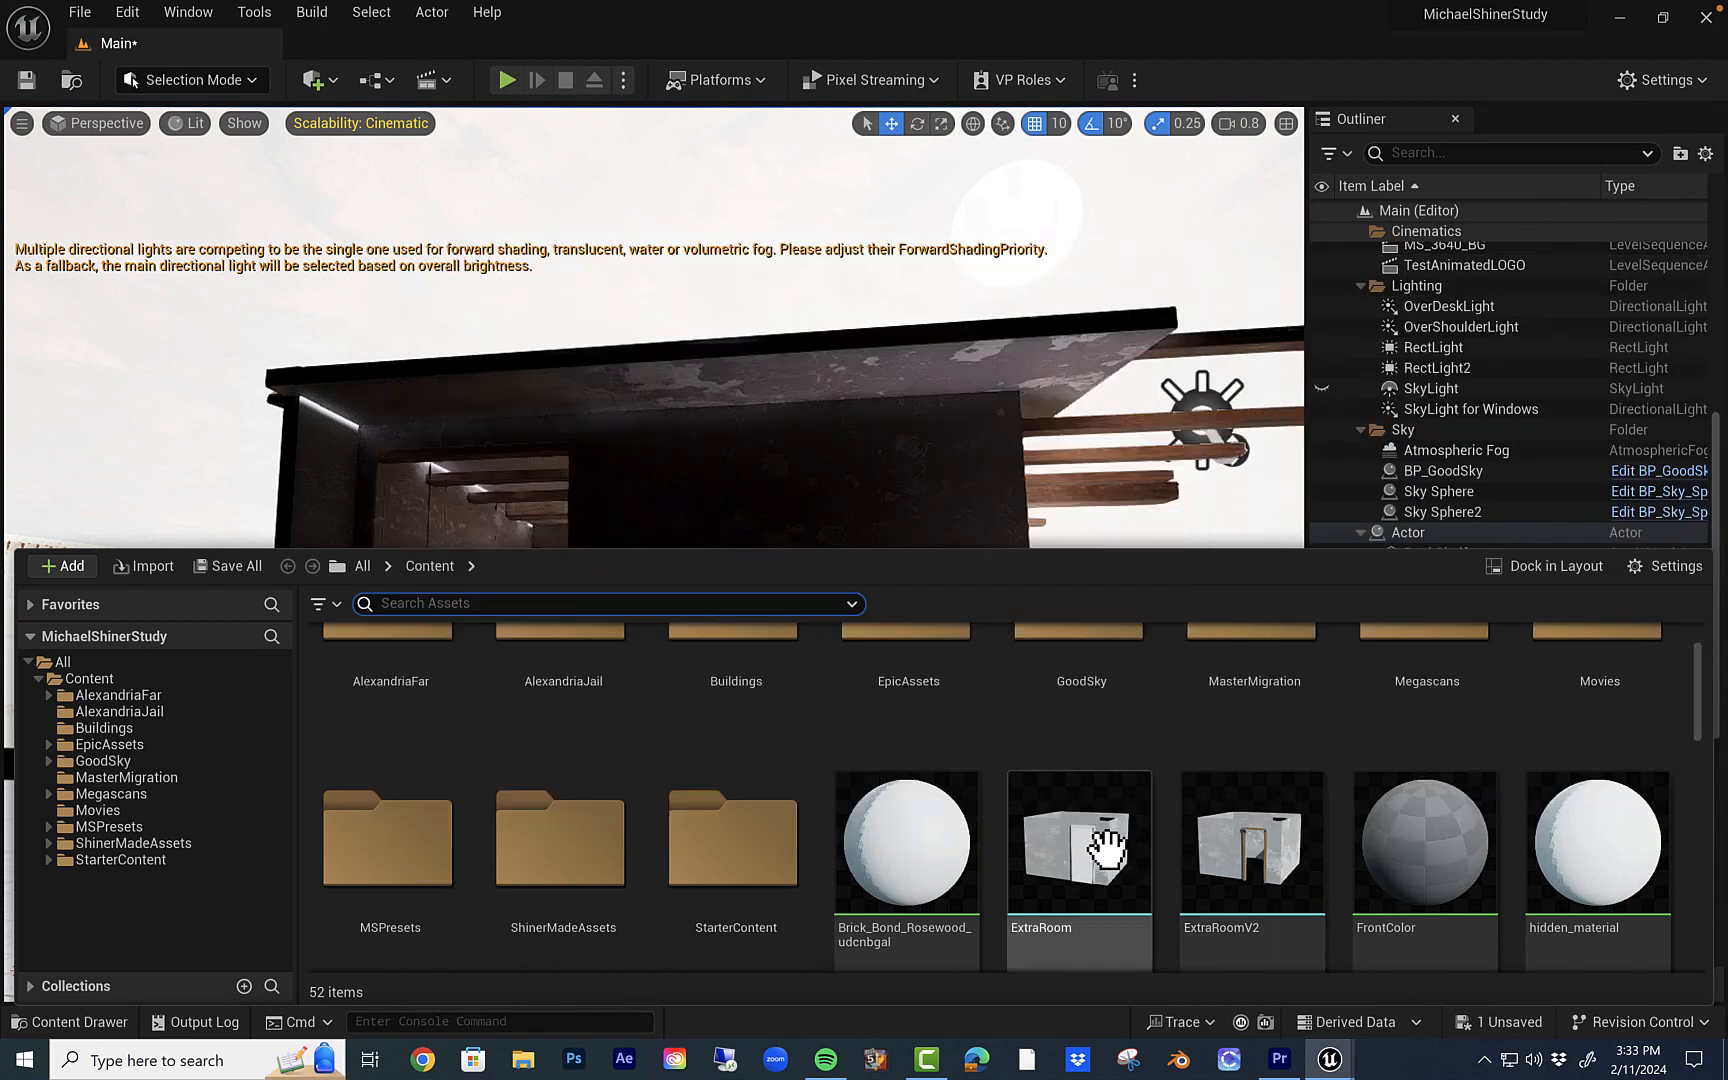
mouse_move(1103, 848)
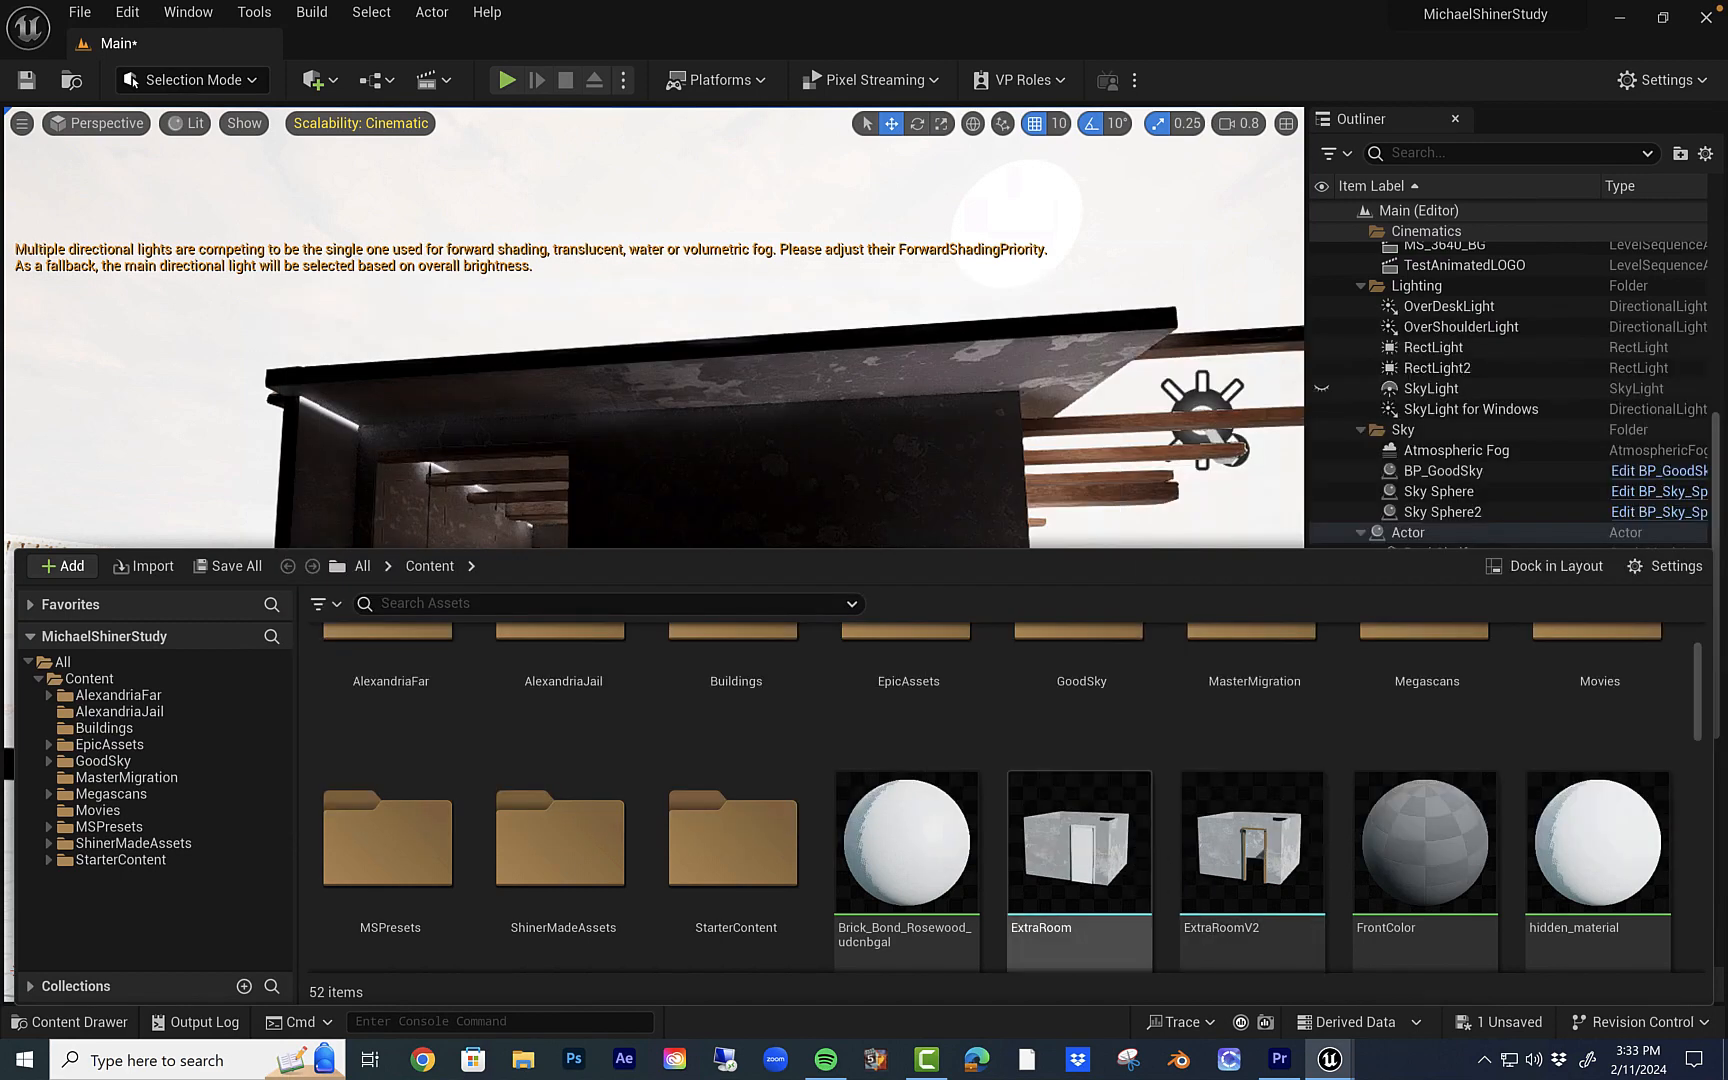
left_click(189, 406)
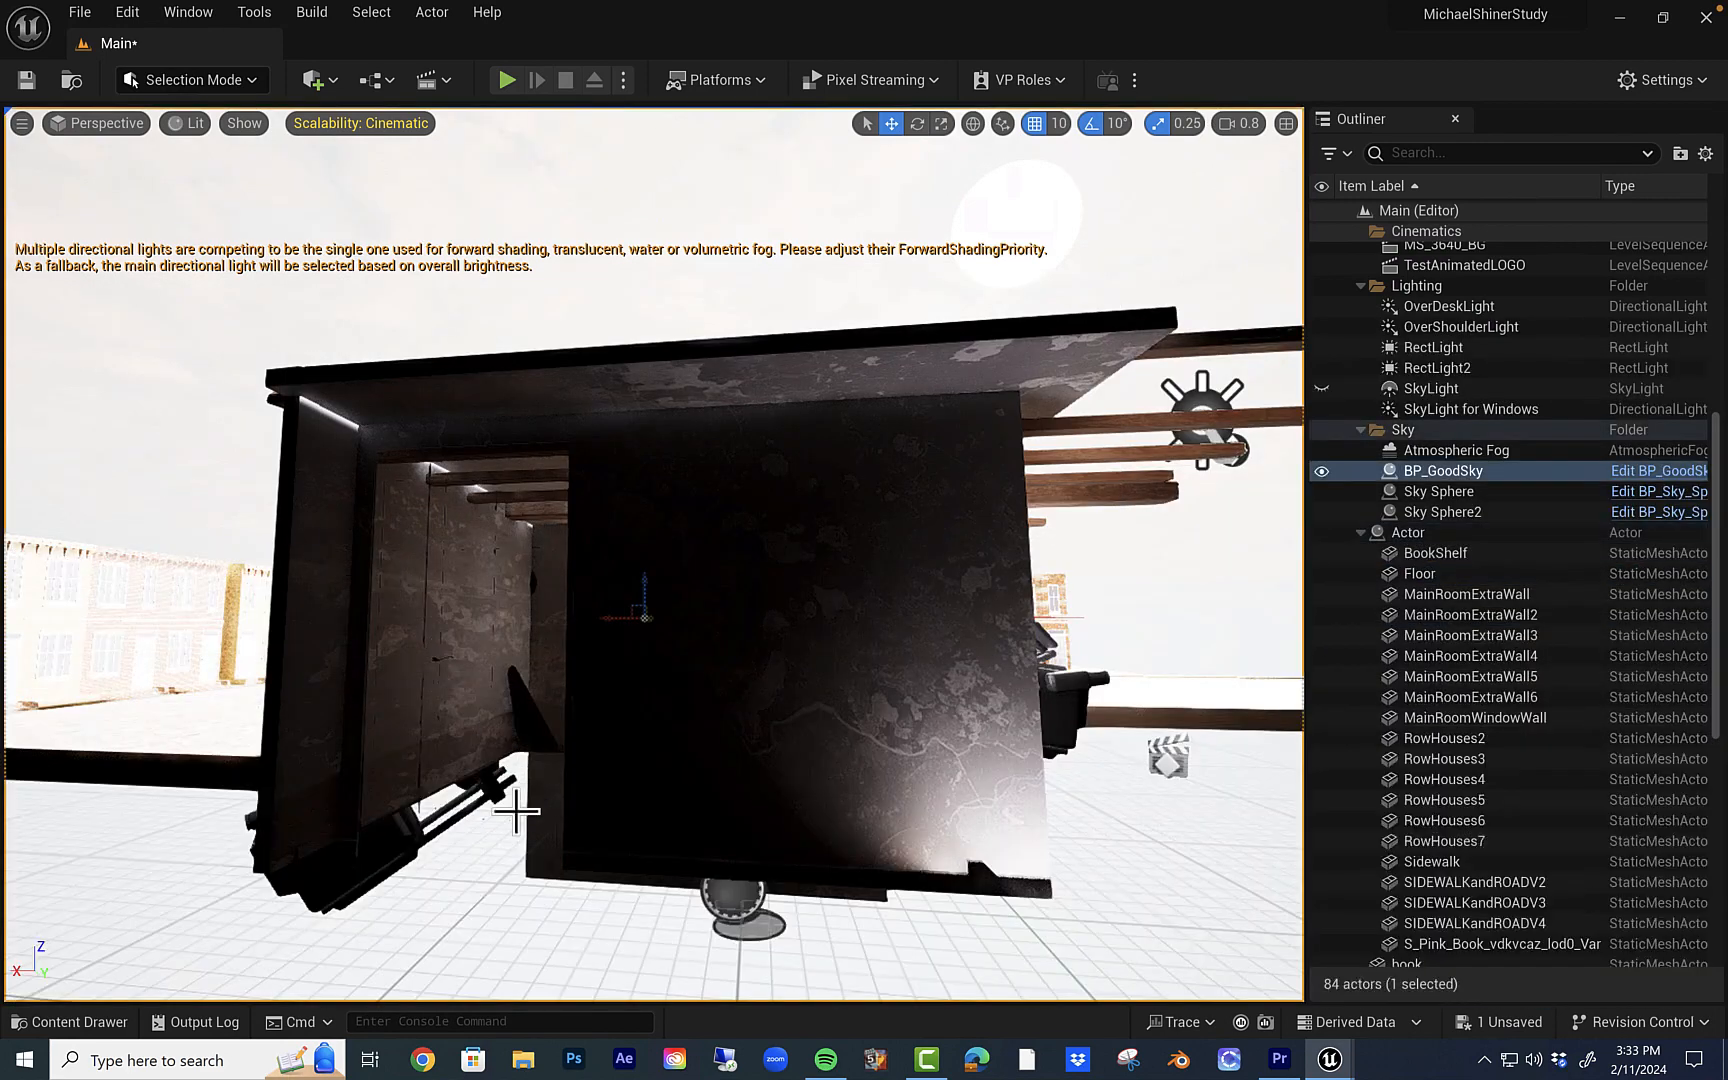
Select the Floor mesh, open its details and locate its static mesh among the project assets
right_click_drag(382, 714, 471, 820)
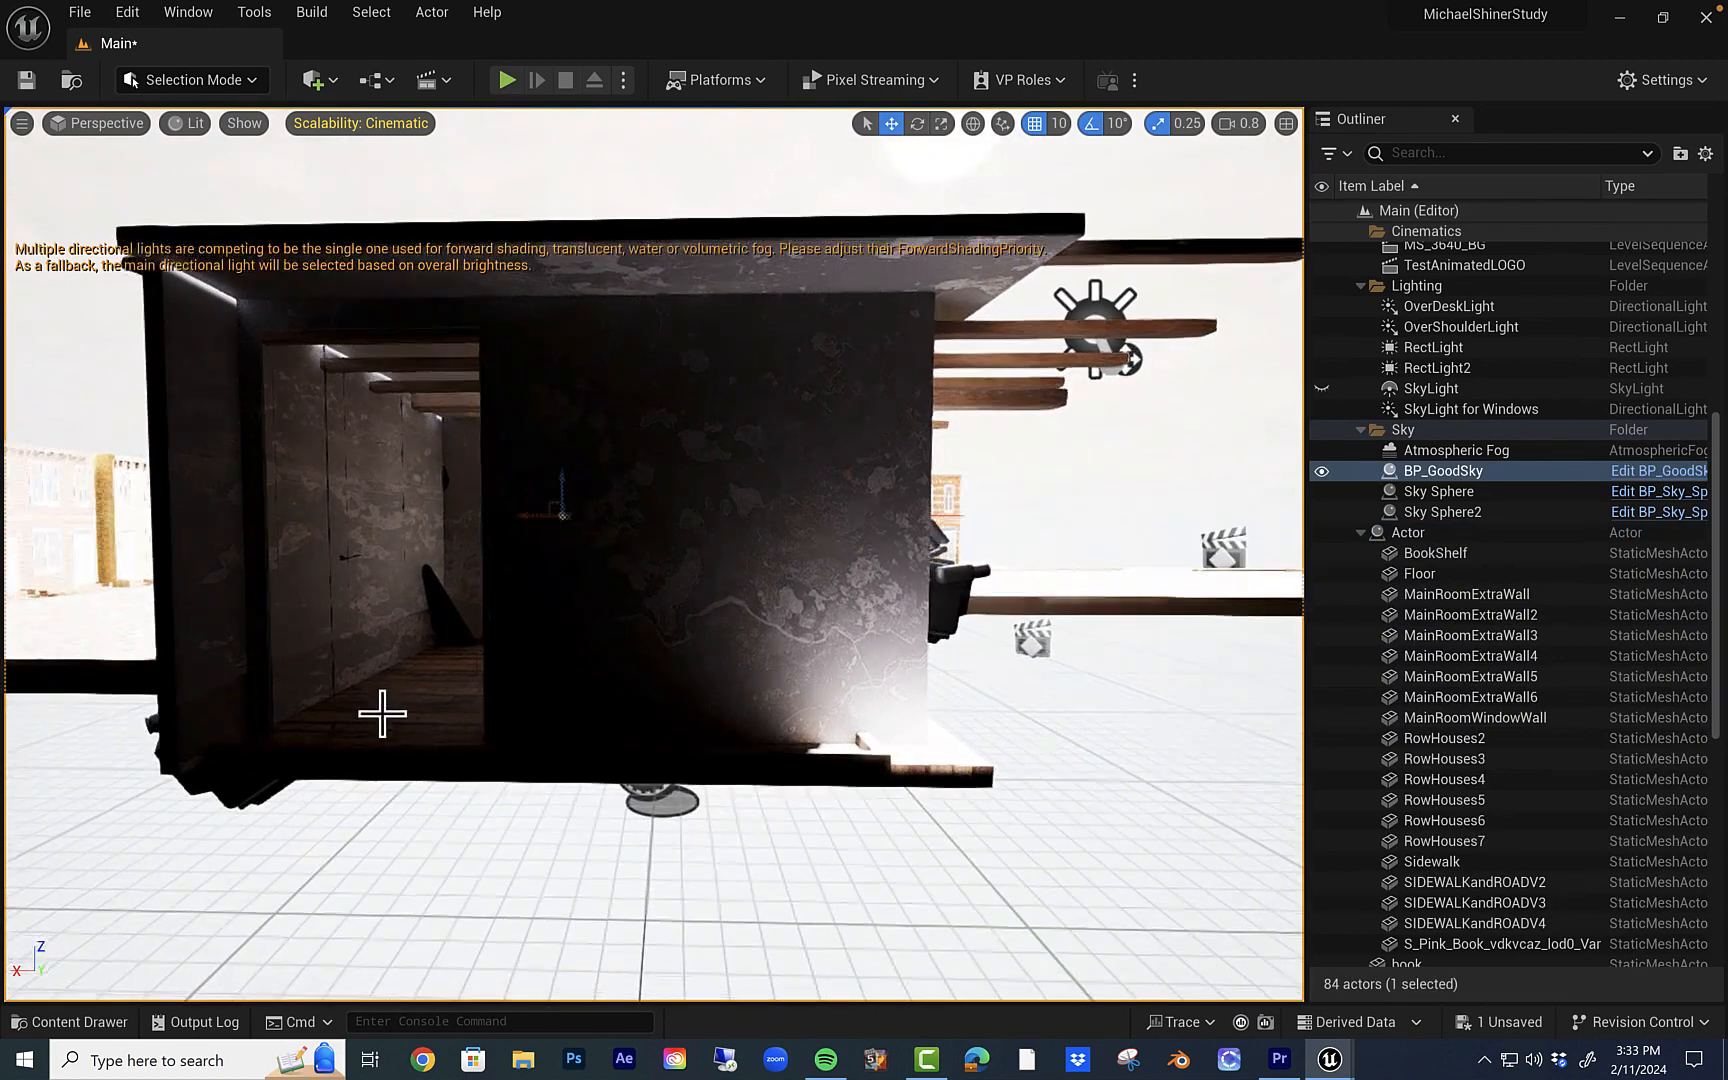
left_click(401, 696)
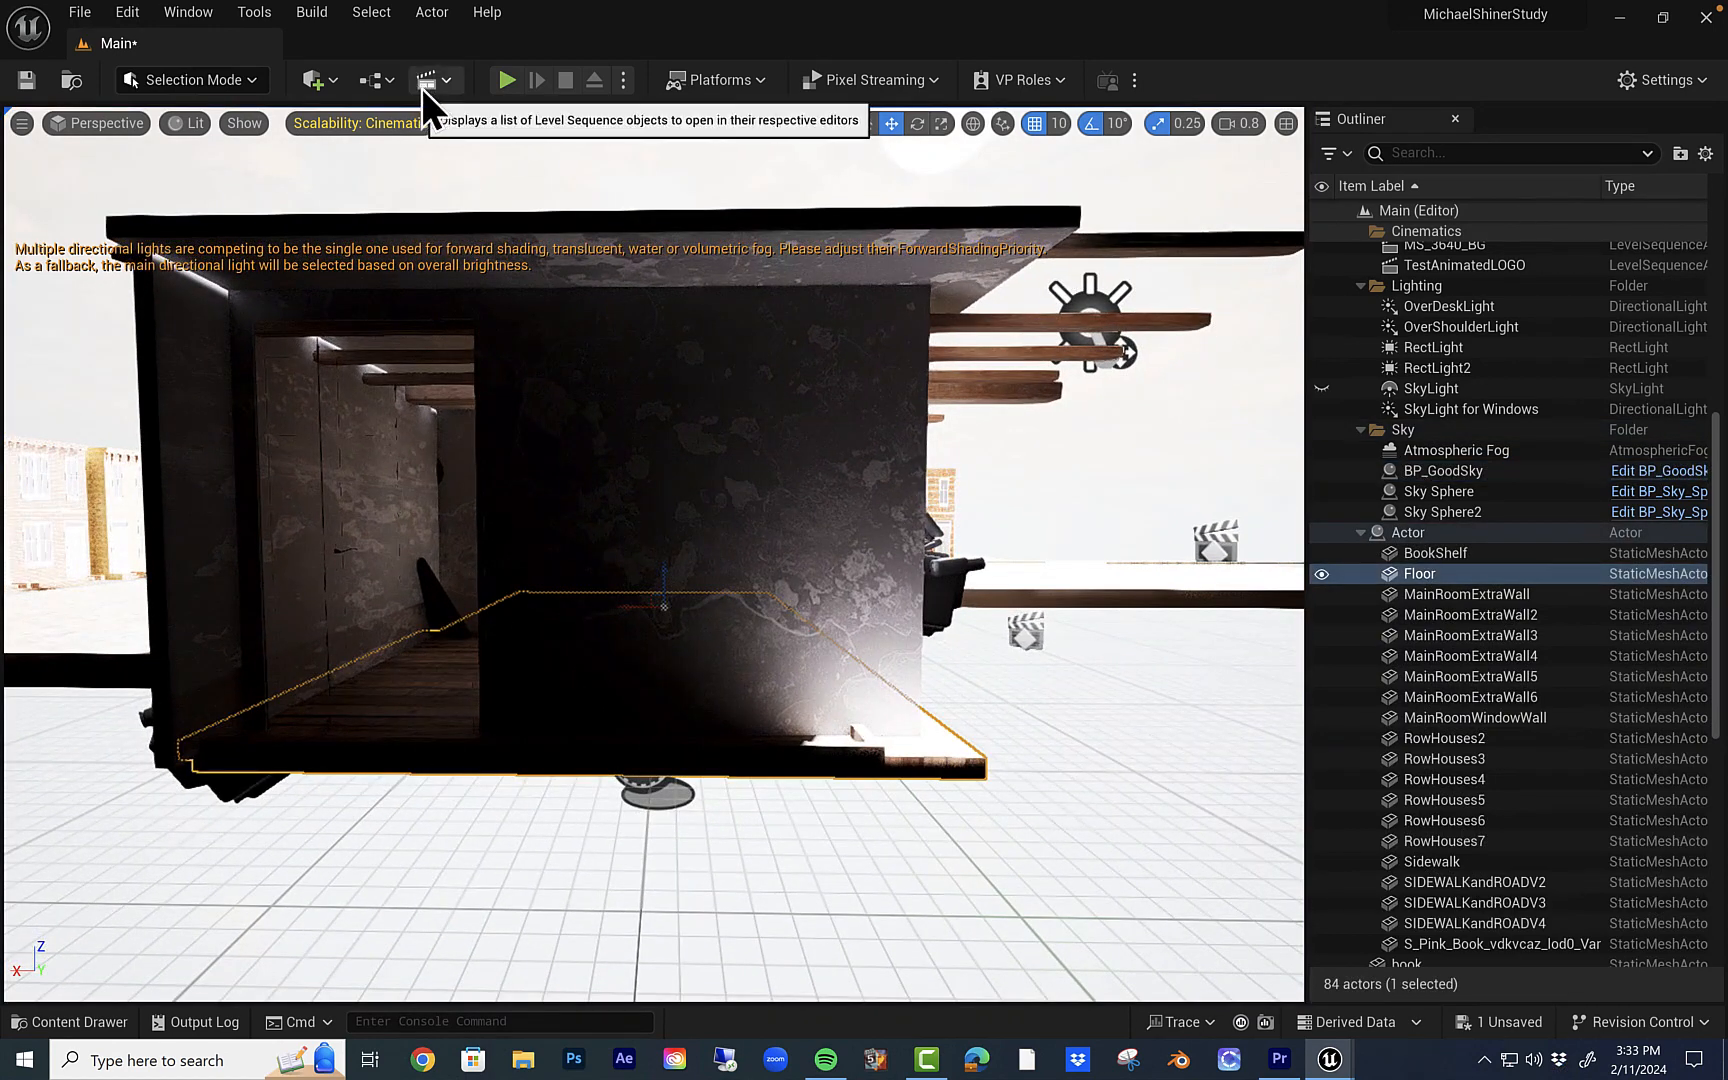
left_click(195, 15)
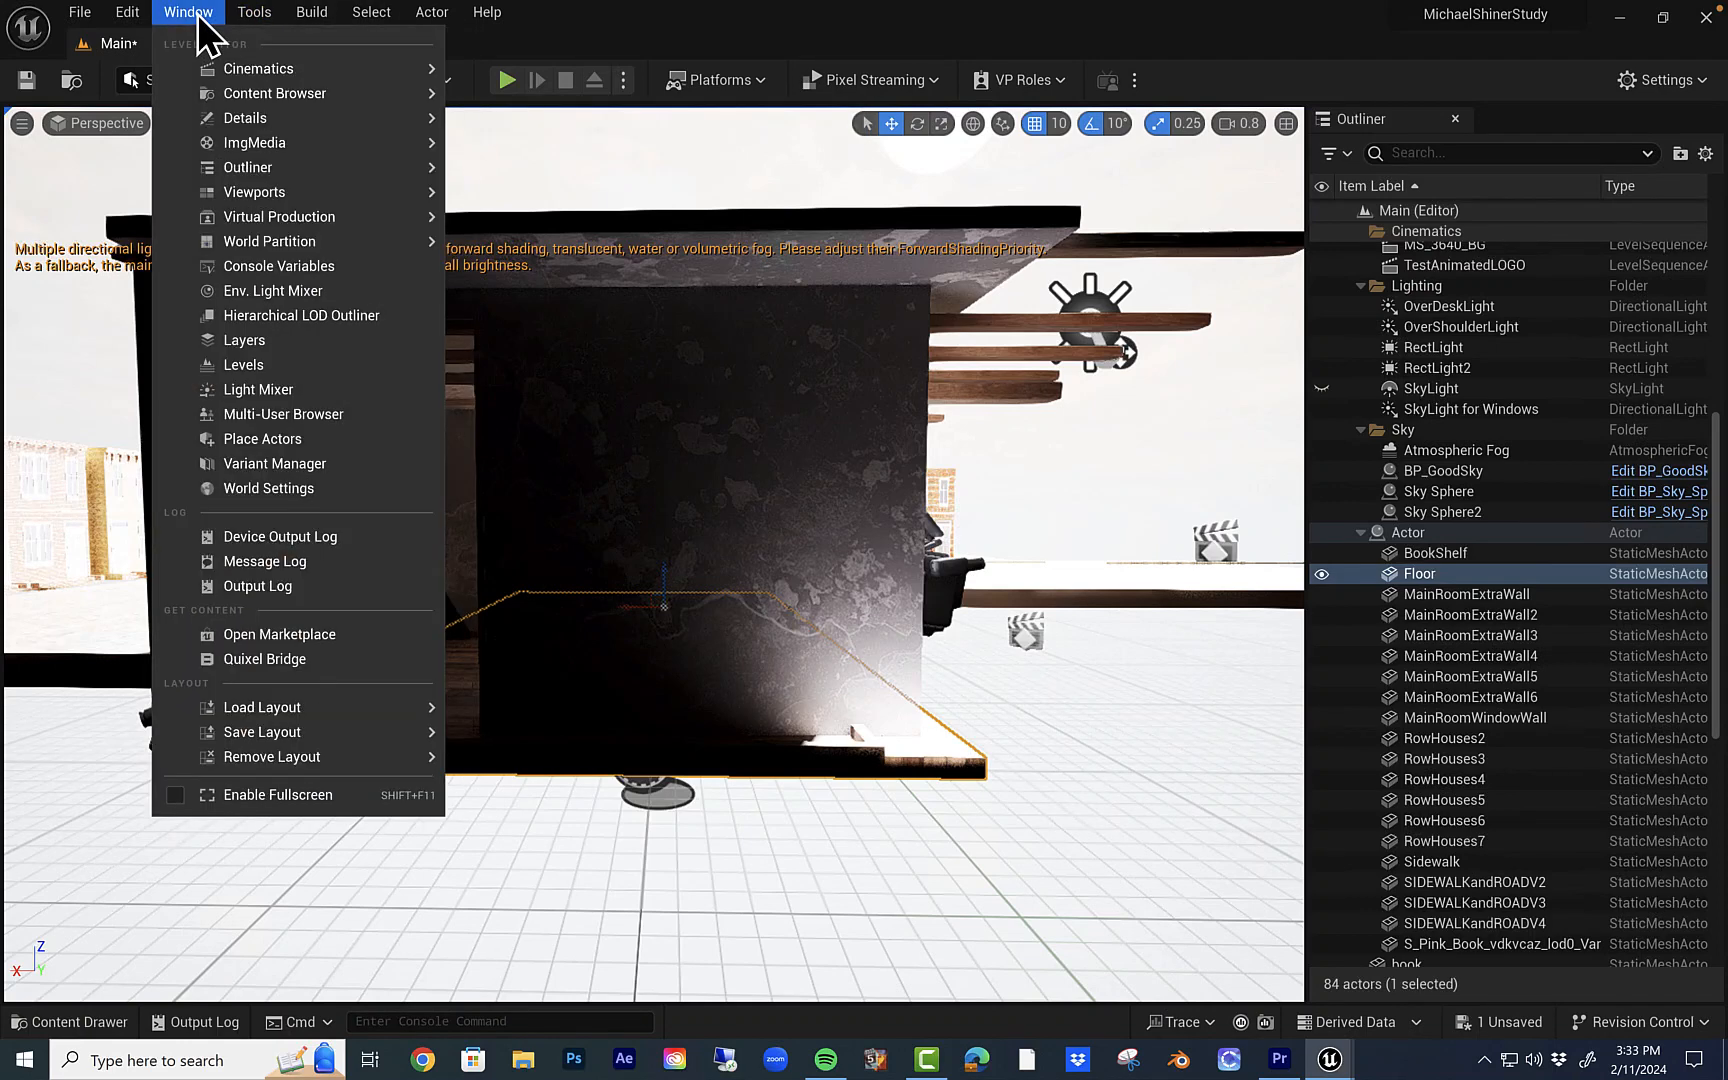
mouse_move(238, 118)
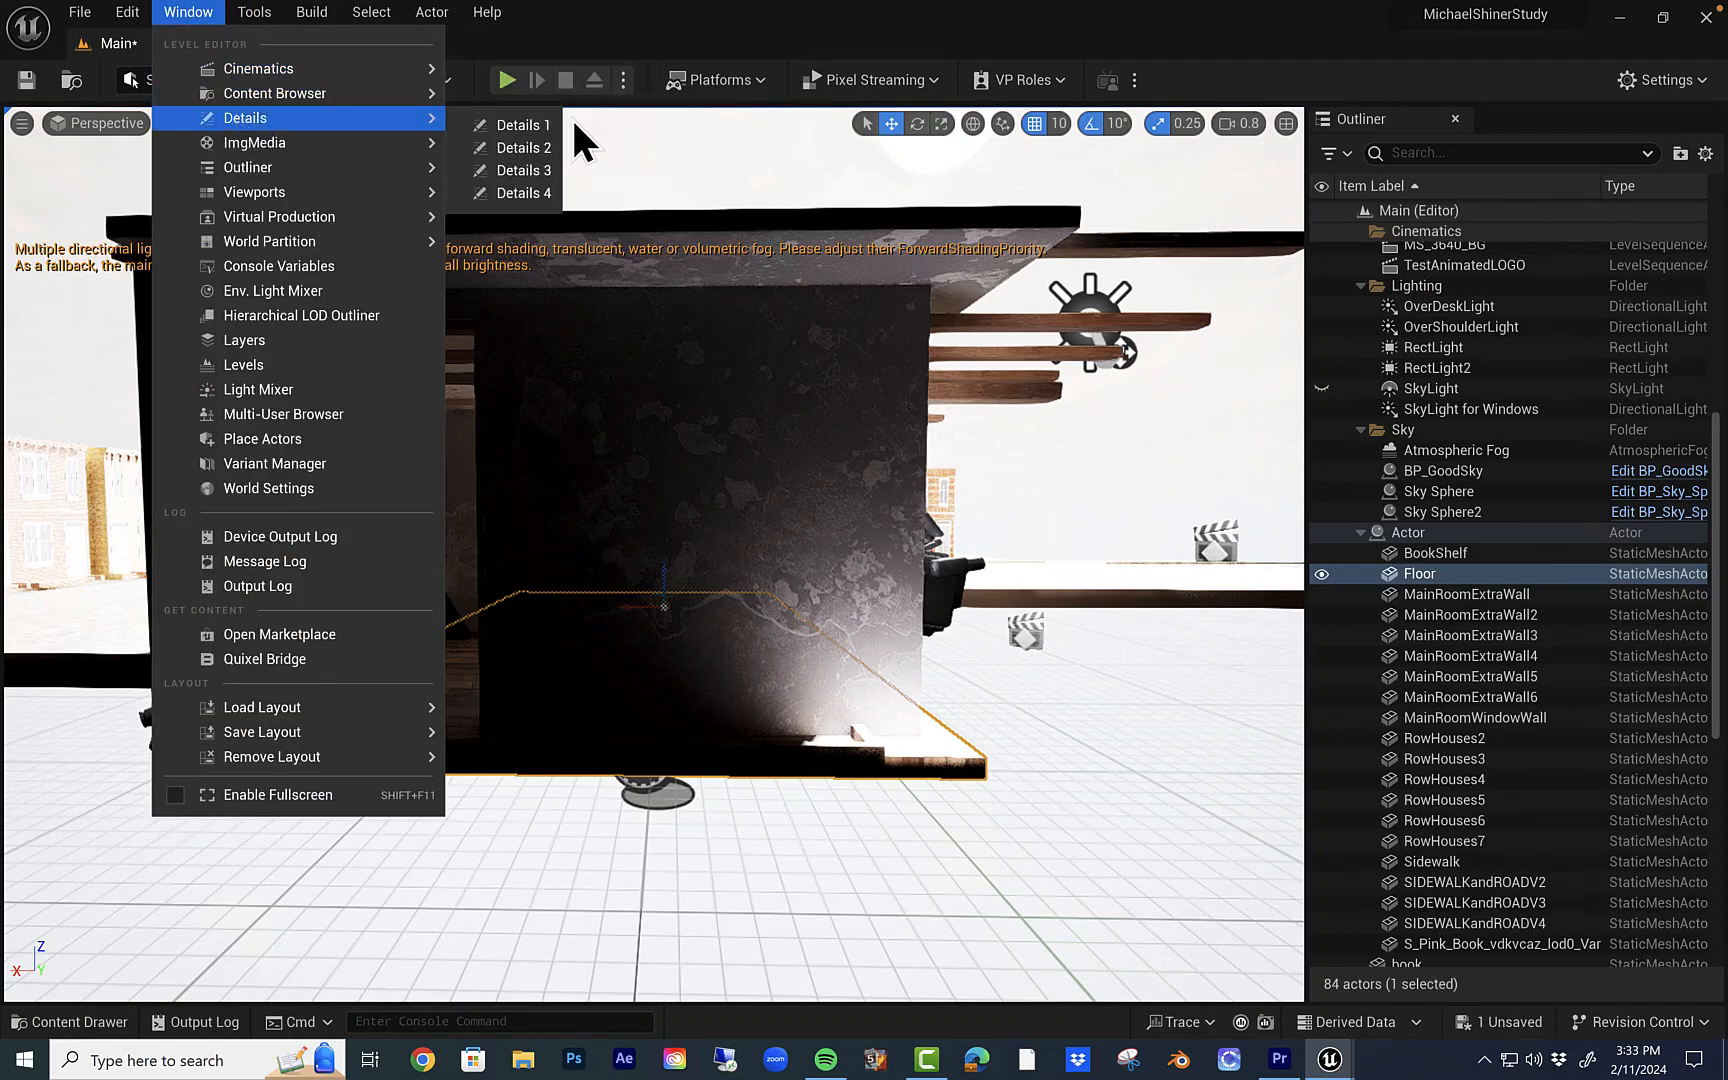
left_click(518, 124)
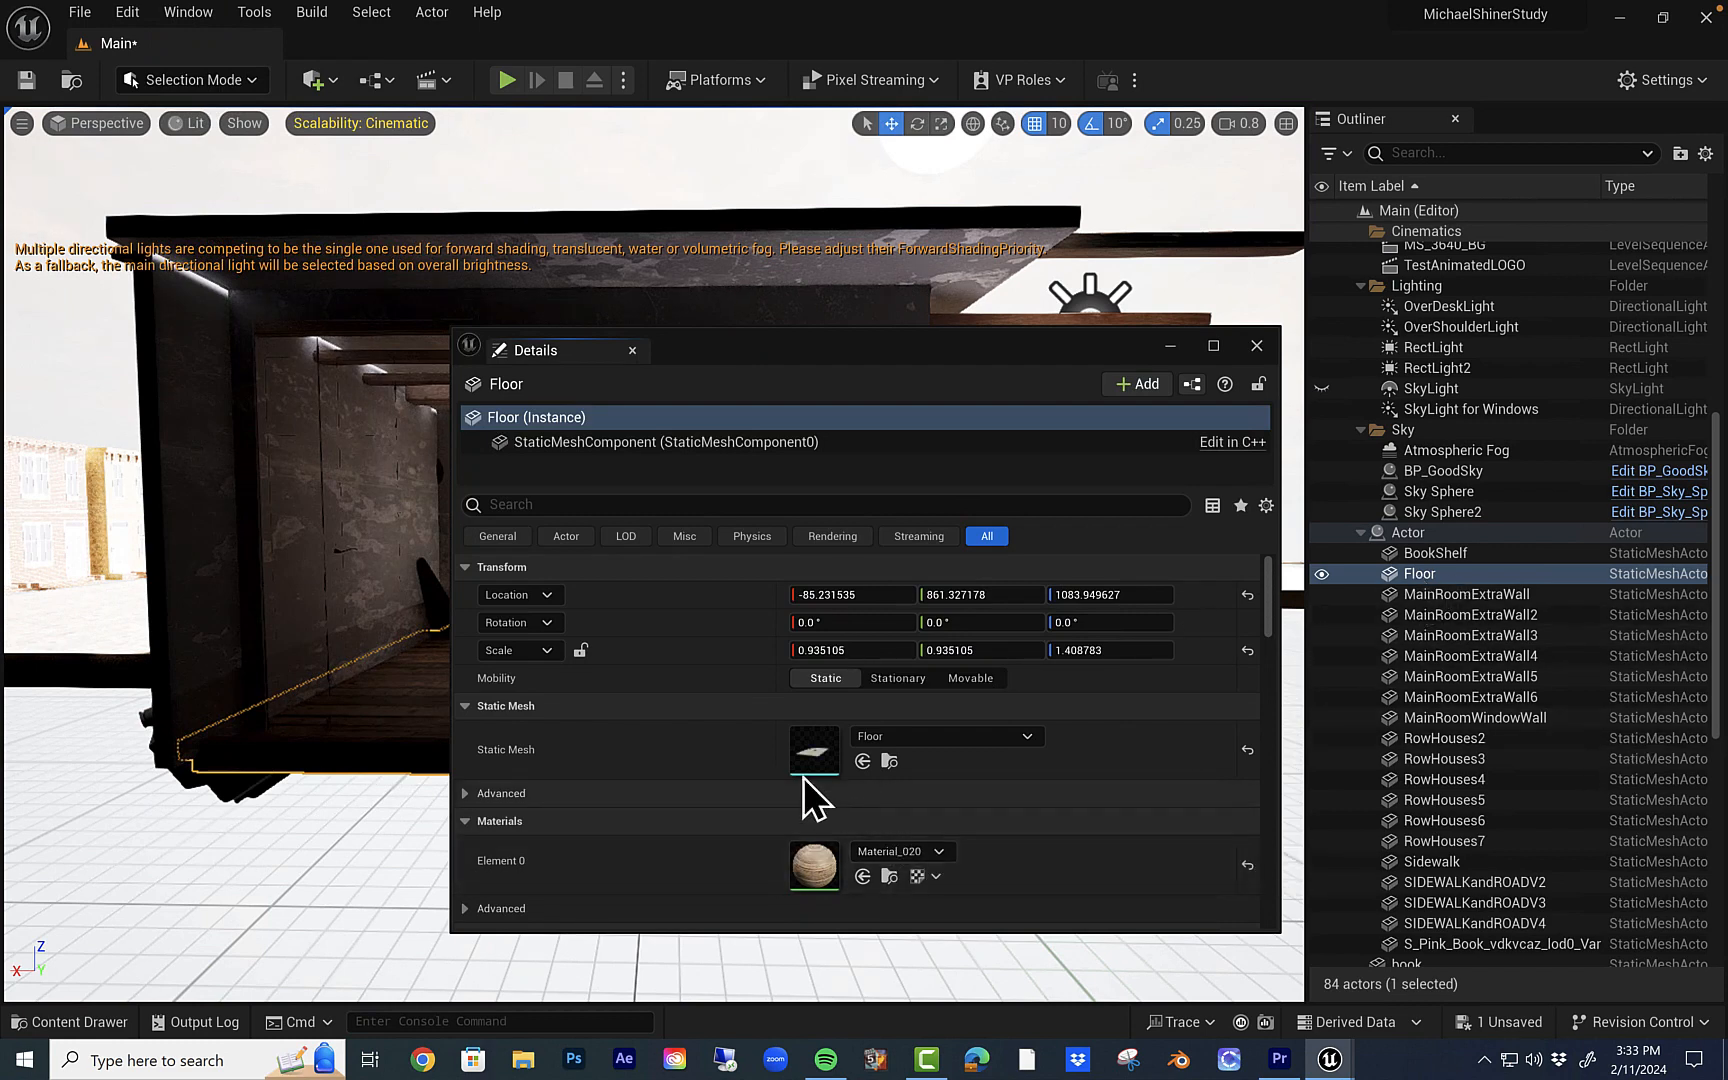
left_click(889, 761)
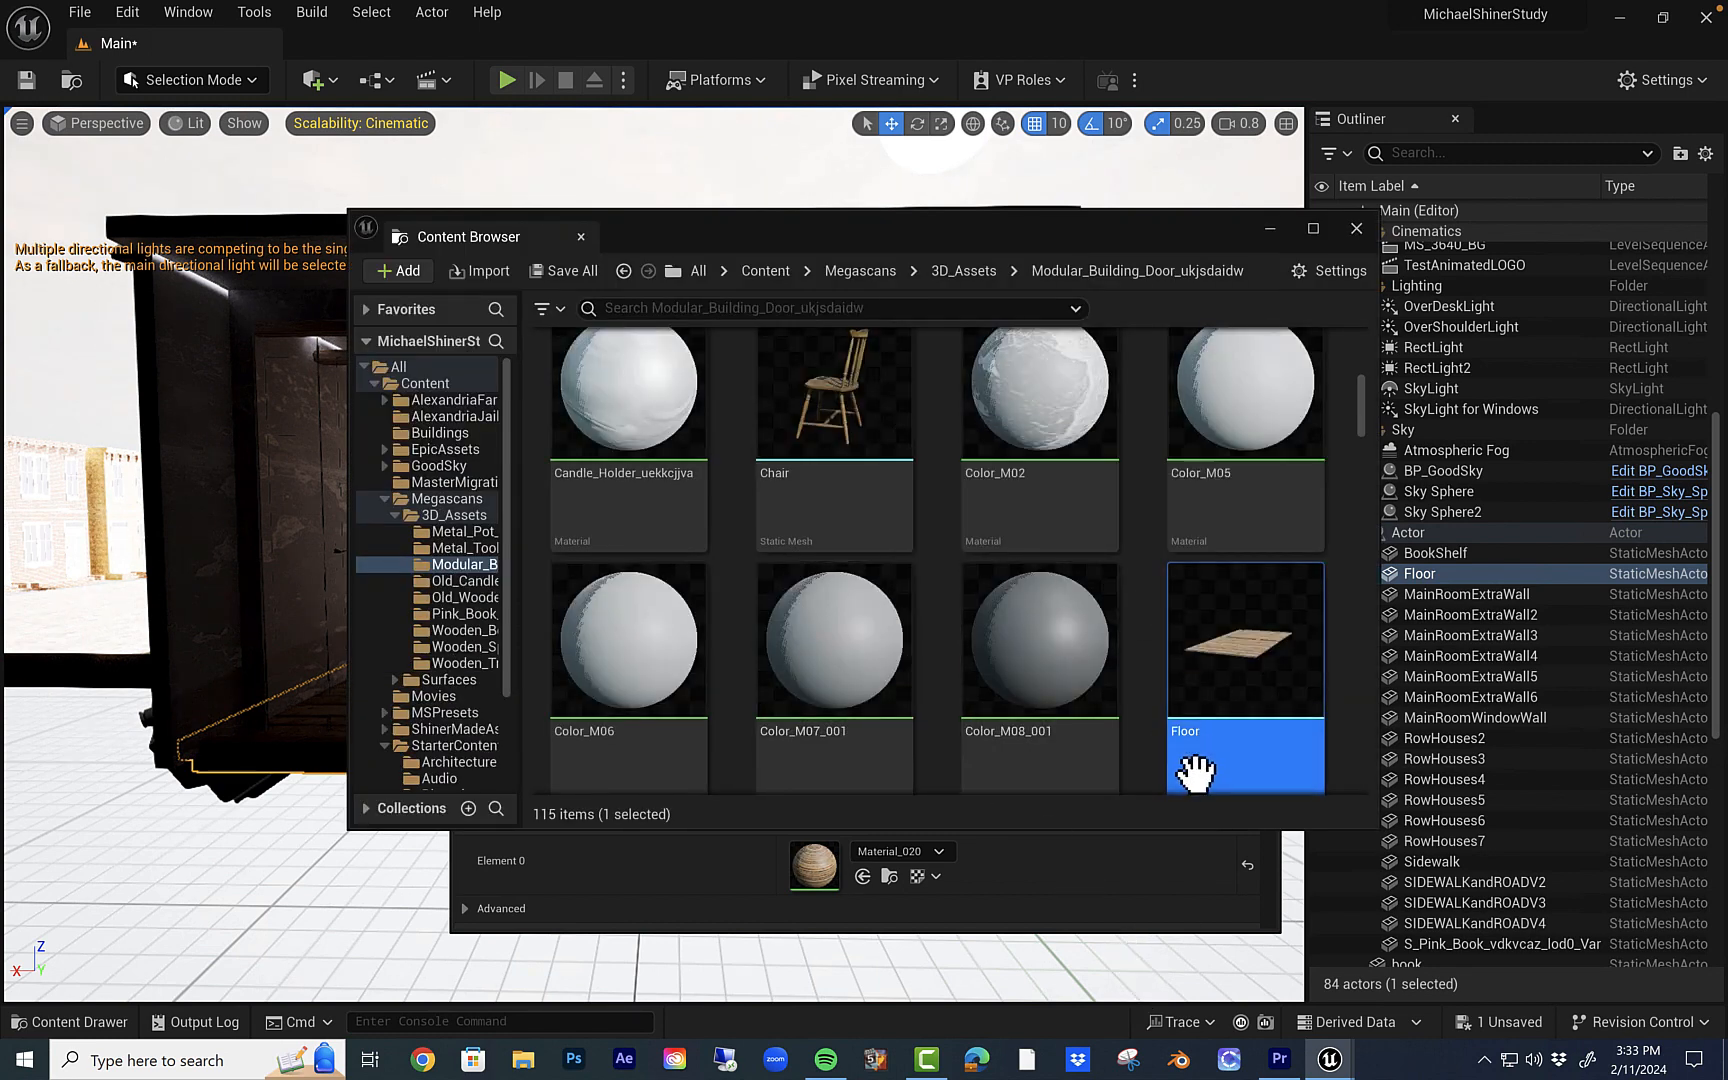
mouse_move(1255, 645)
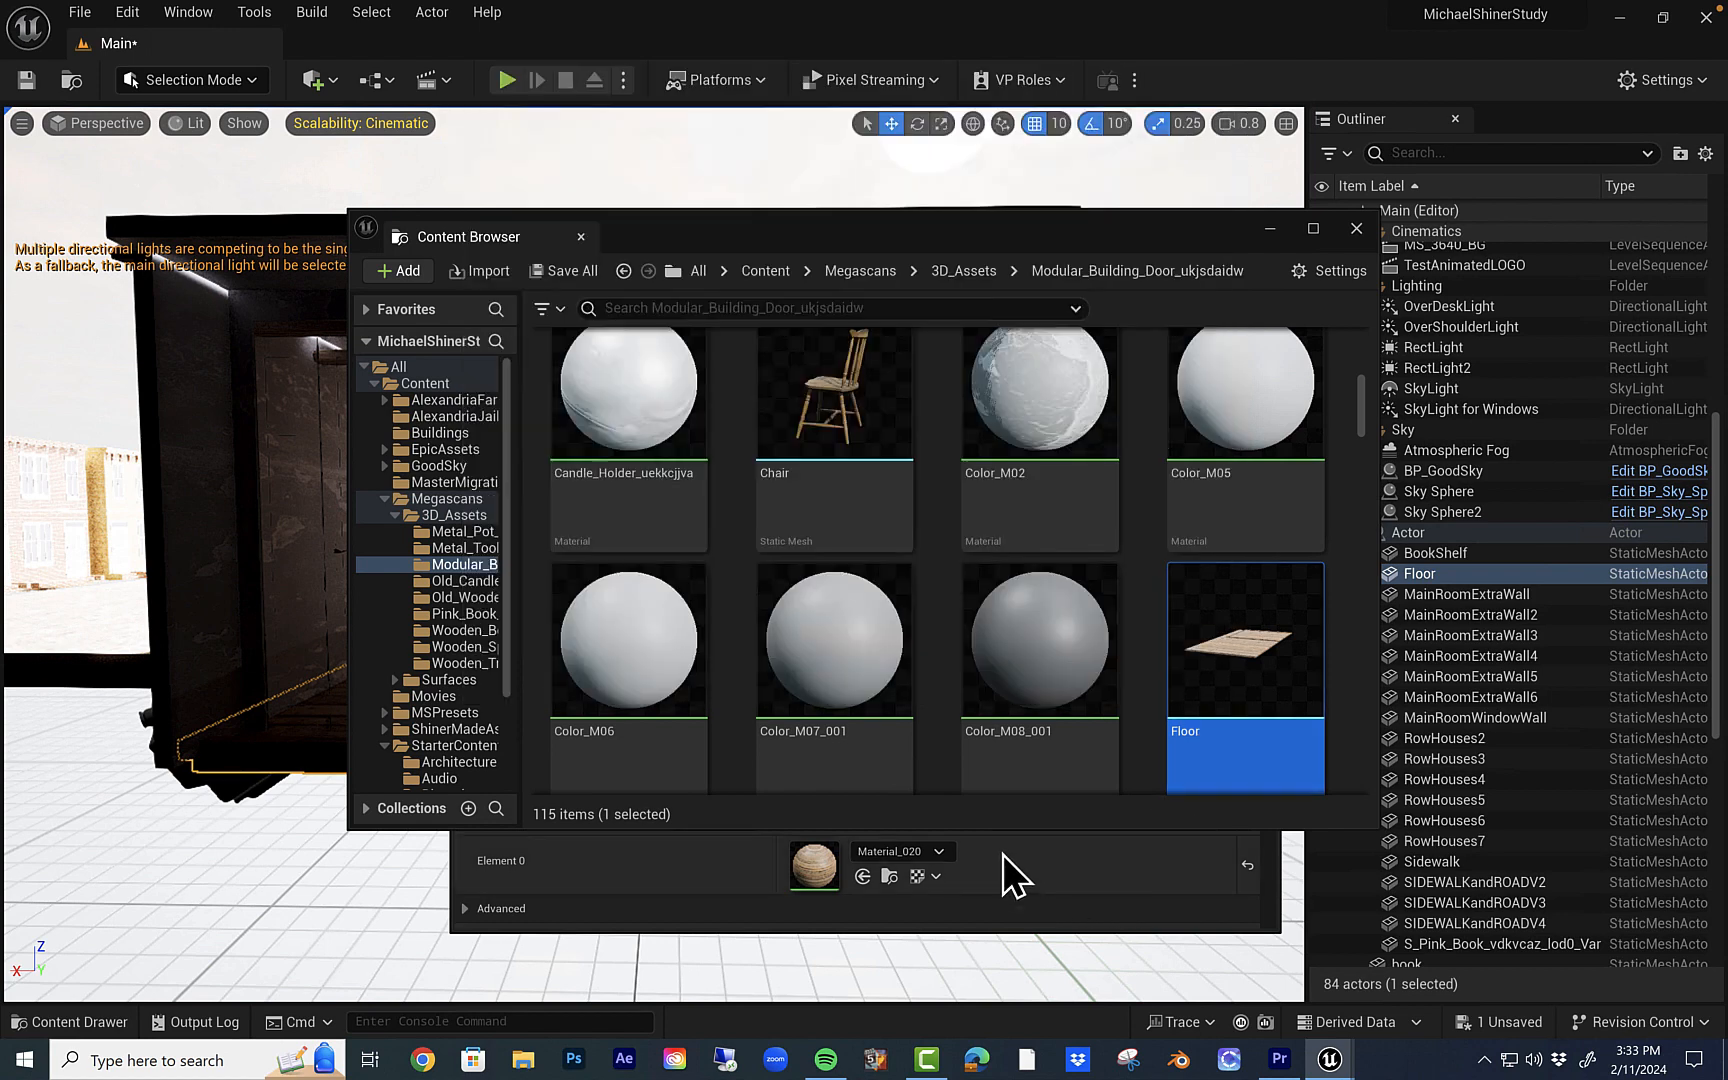
Try Material_022 as the Floor's Element 0 material, undo the replacement and close the details
left_click(1002, 855)
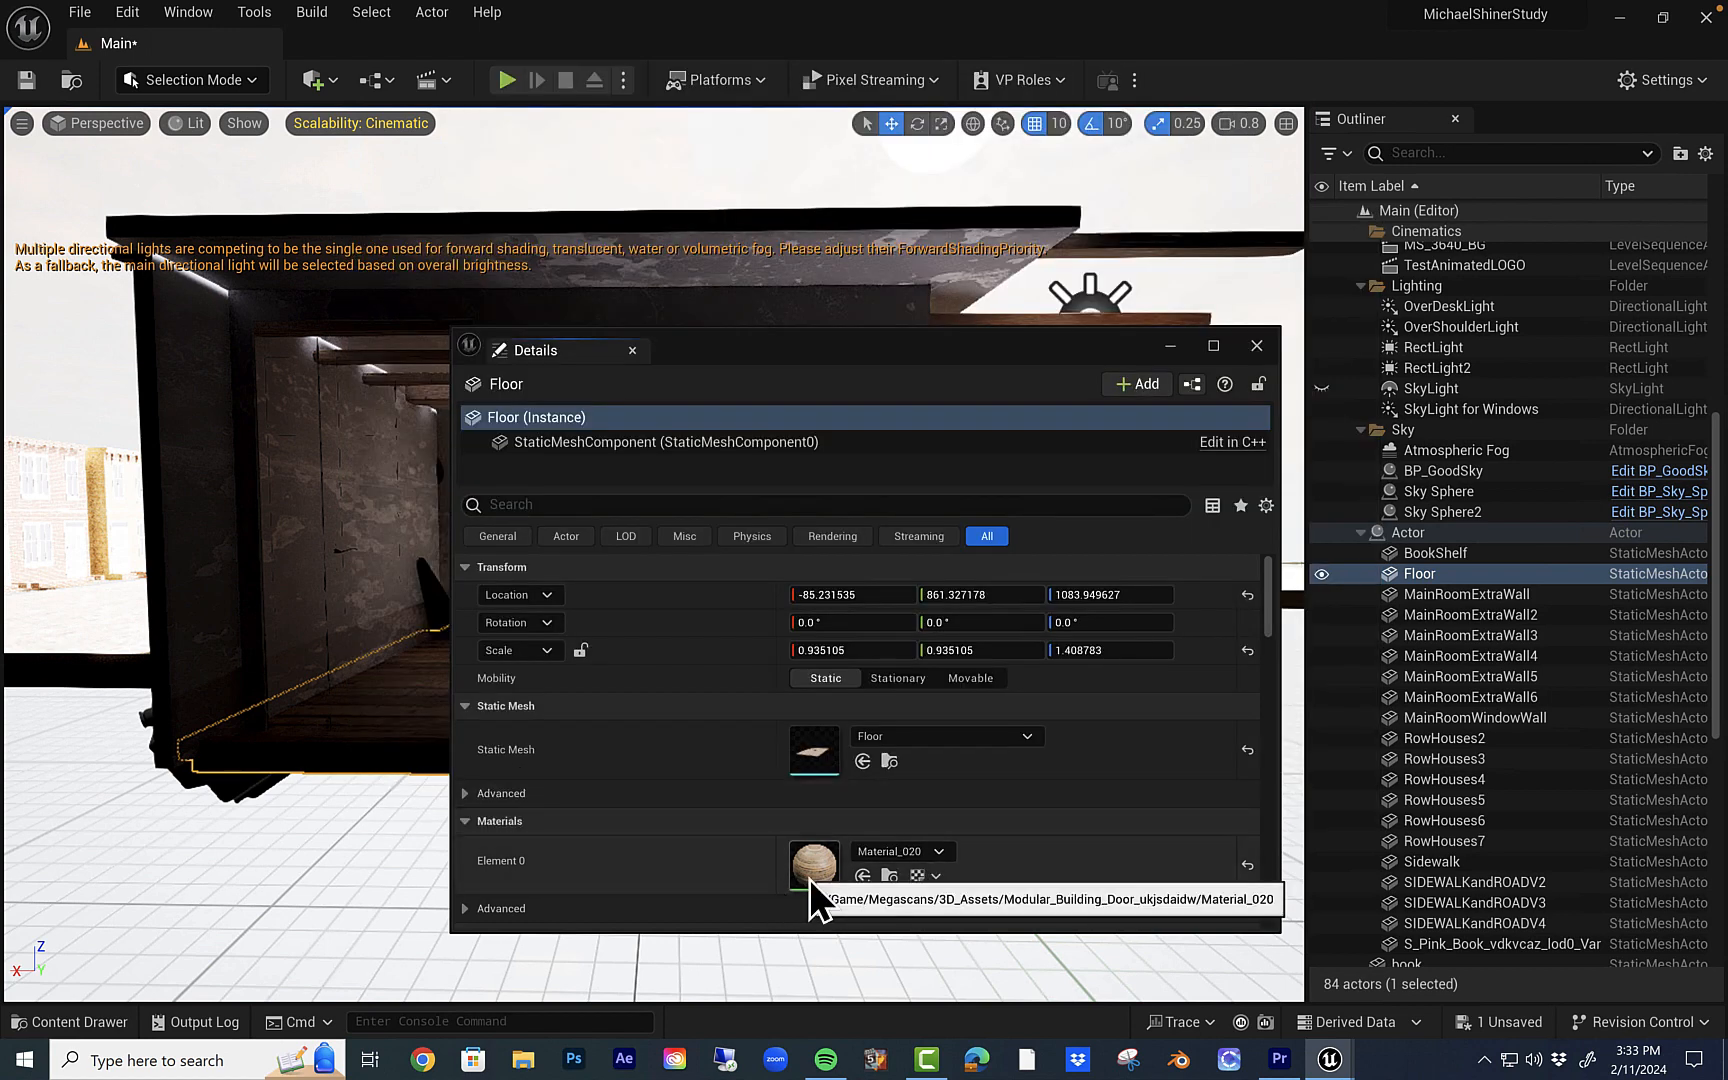
left_click(936, 852)
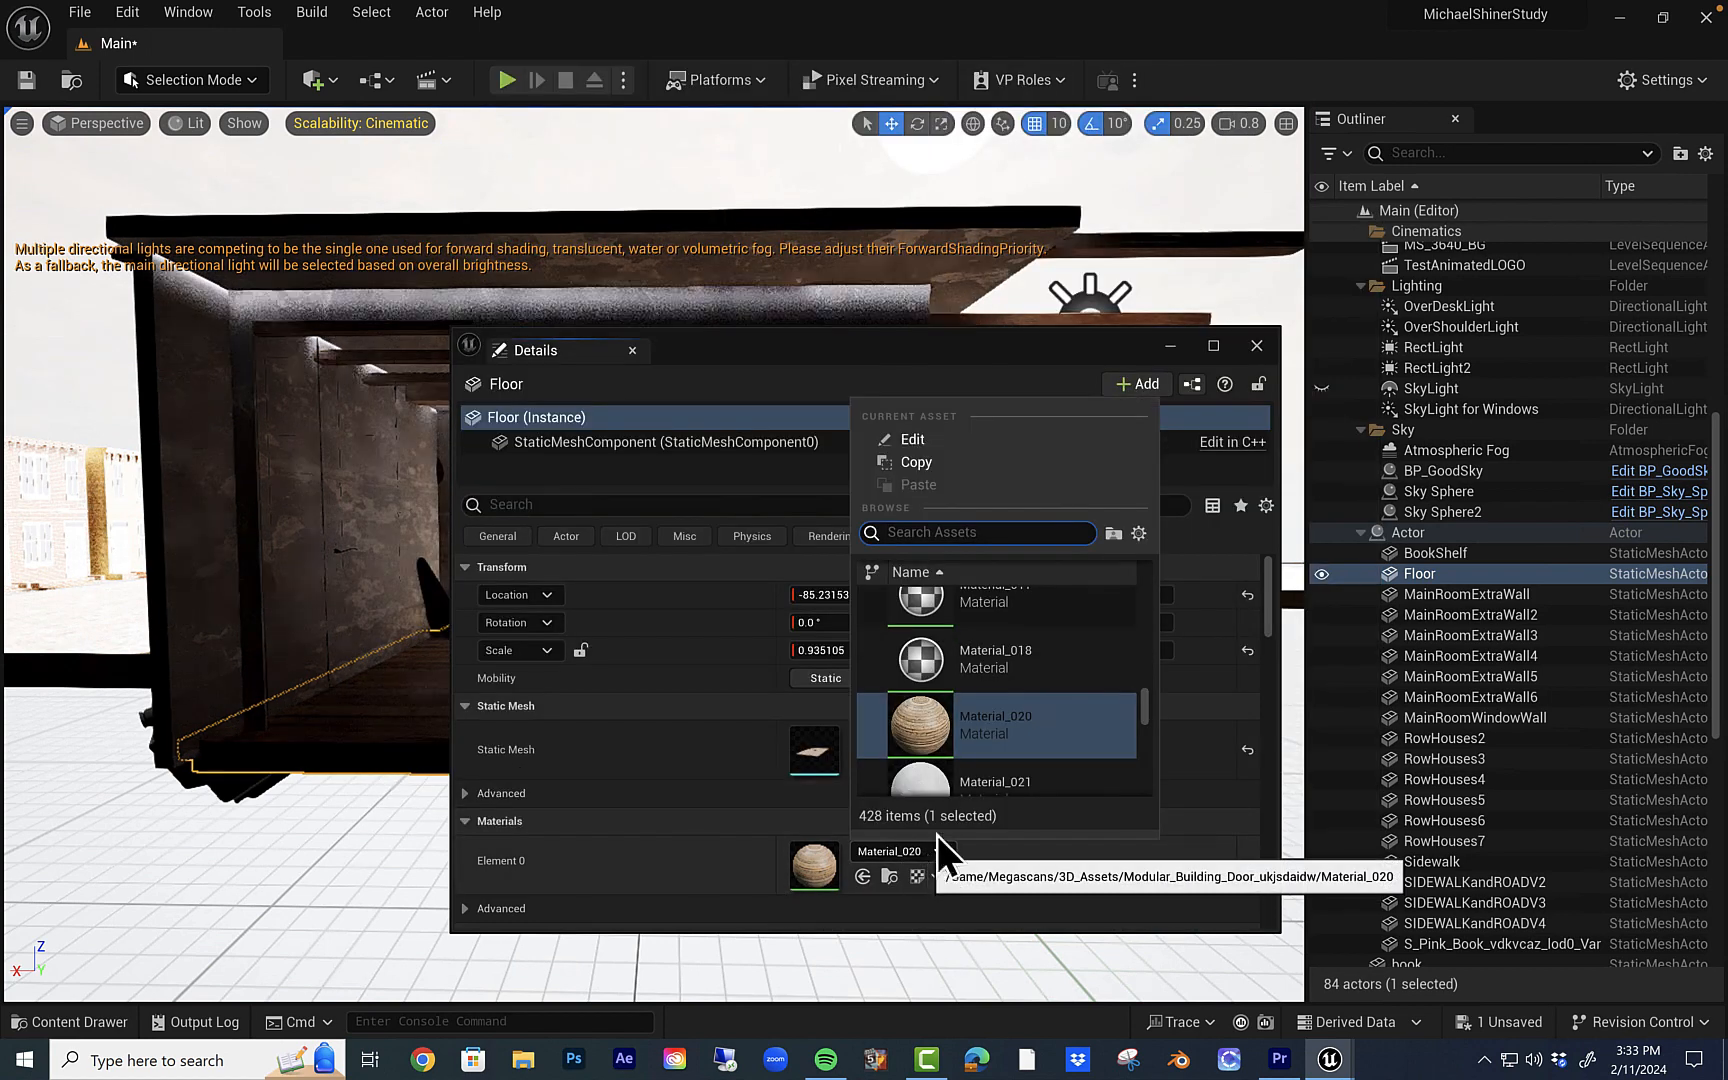
scroll(960, 772, "down", 1)
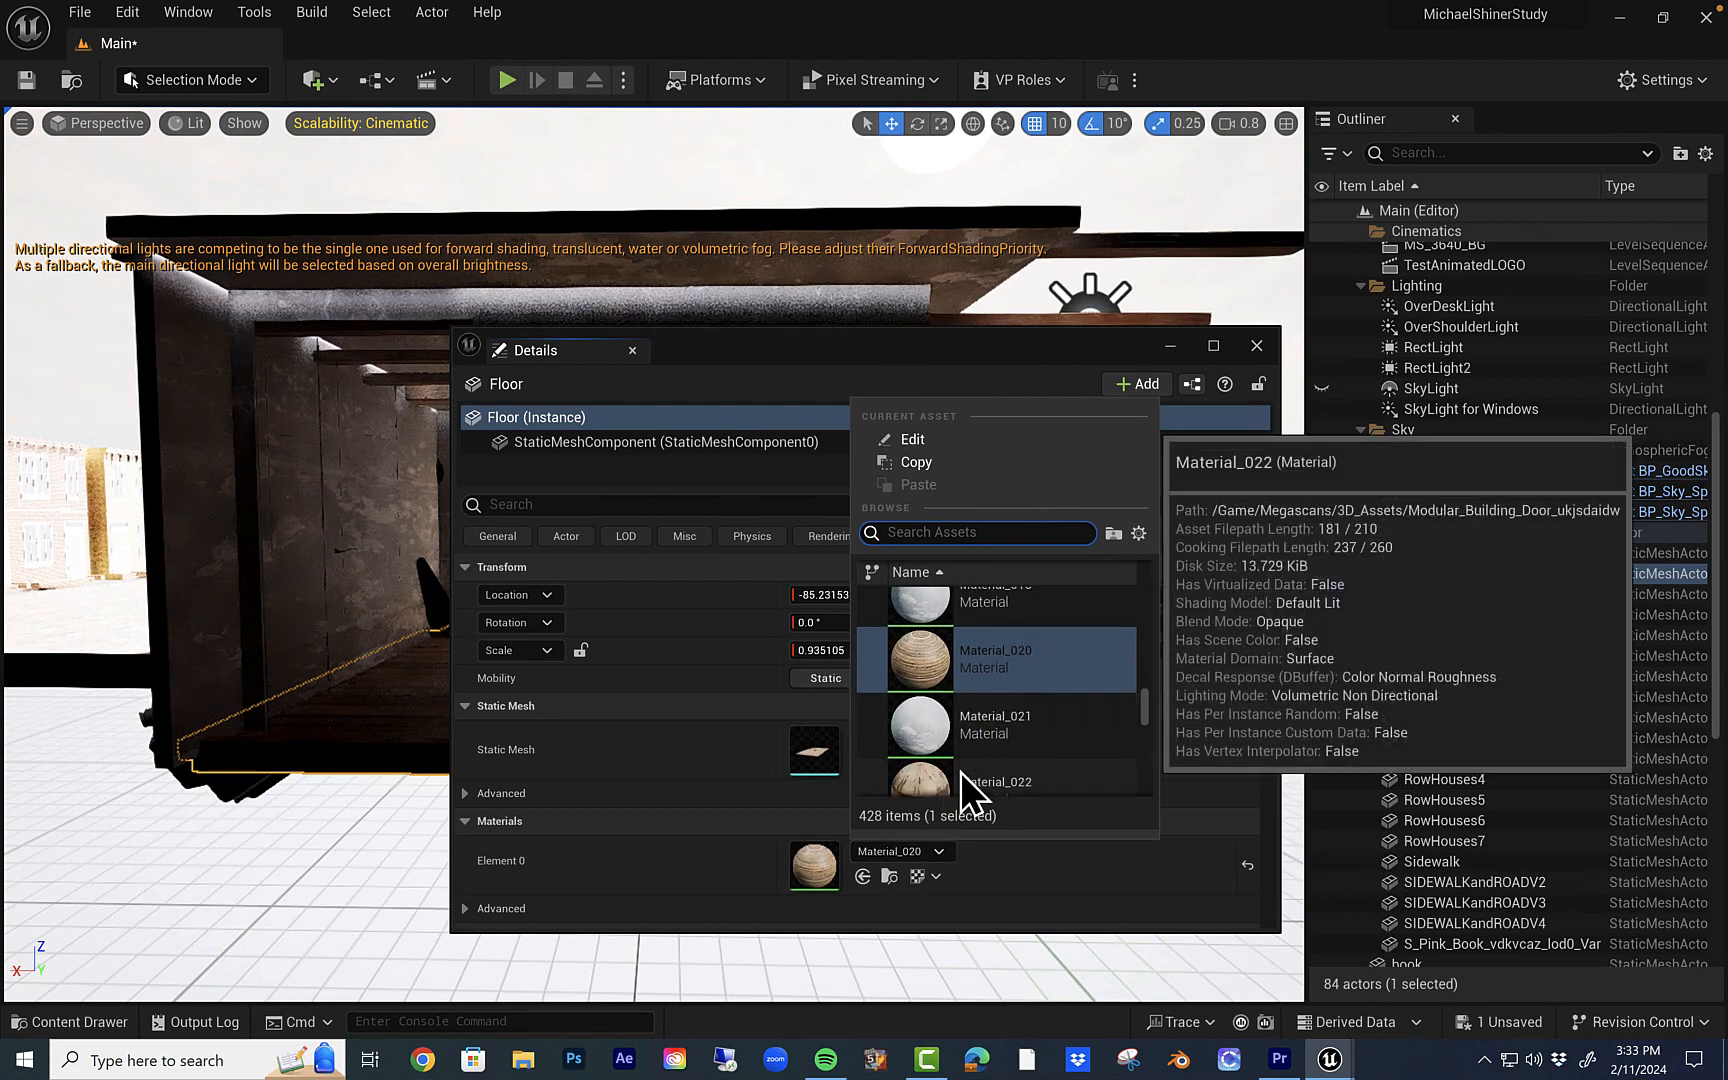
left_click(990, 778)
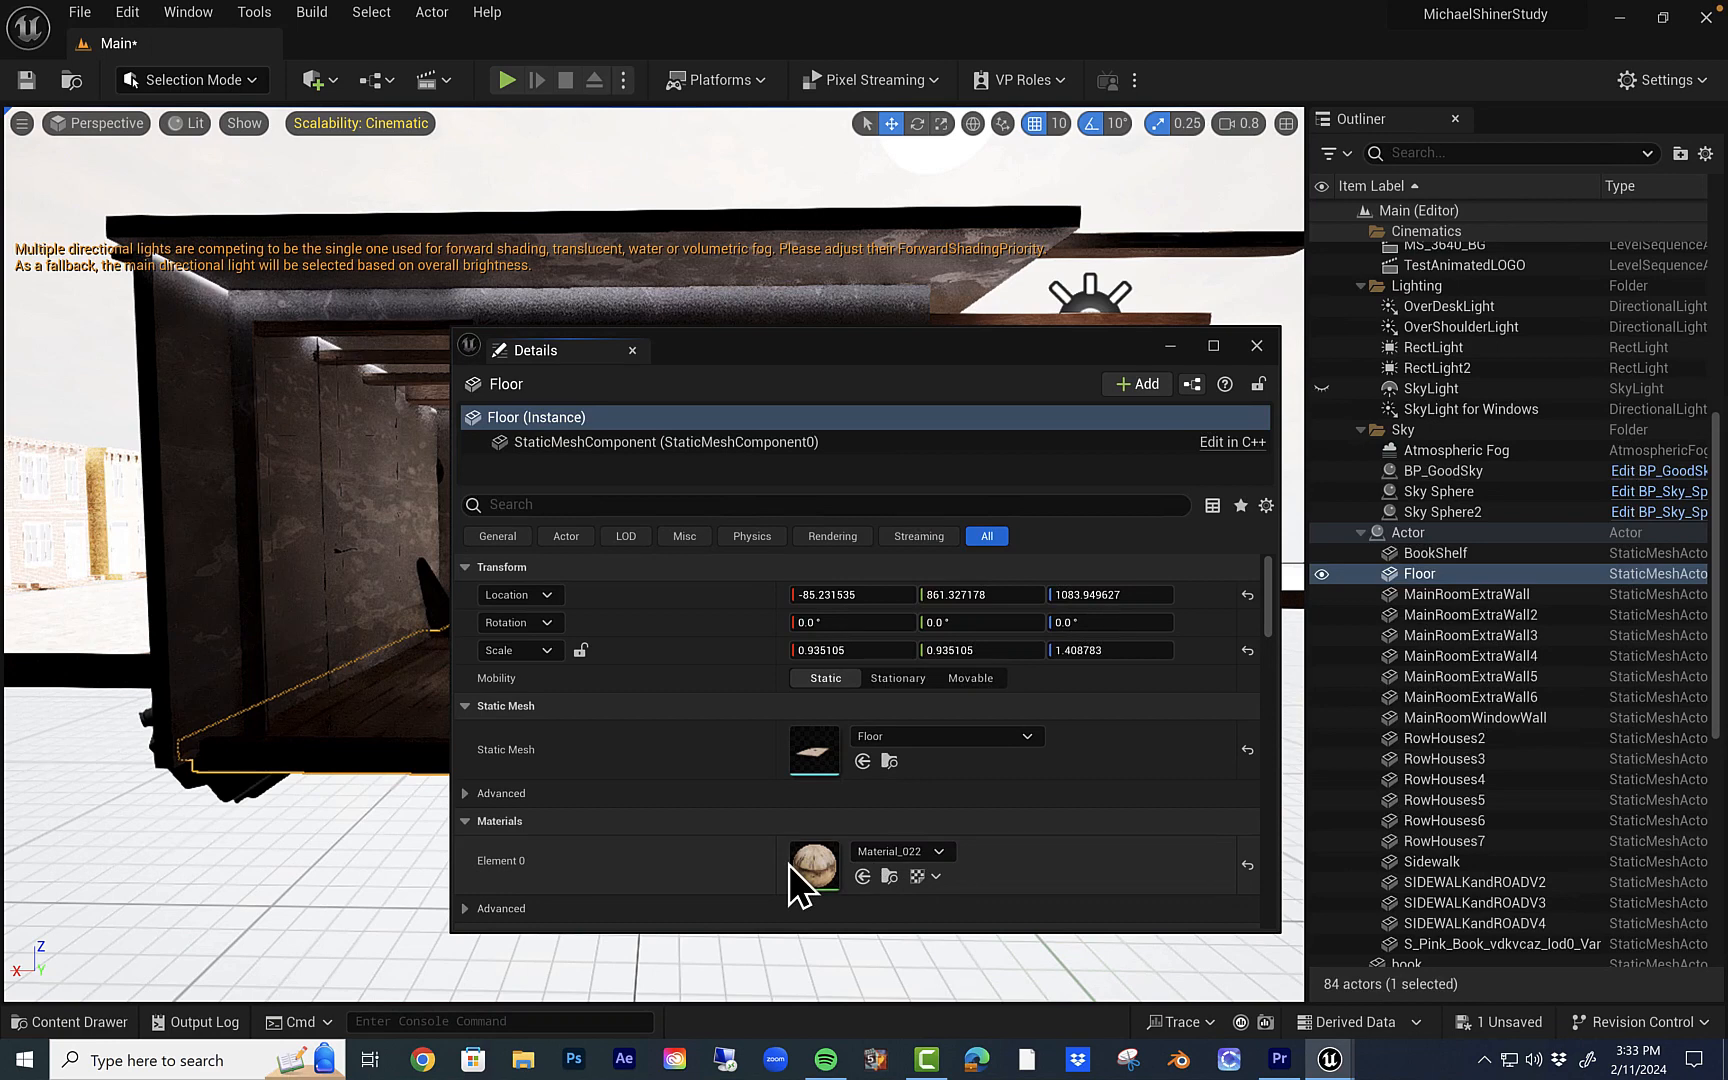
key("ctrl+z")
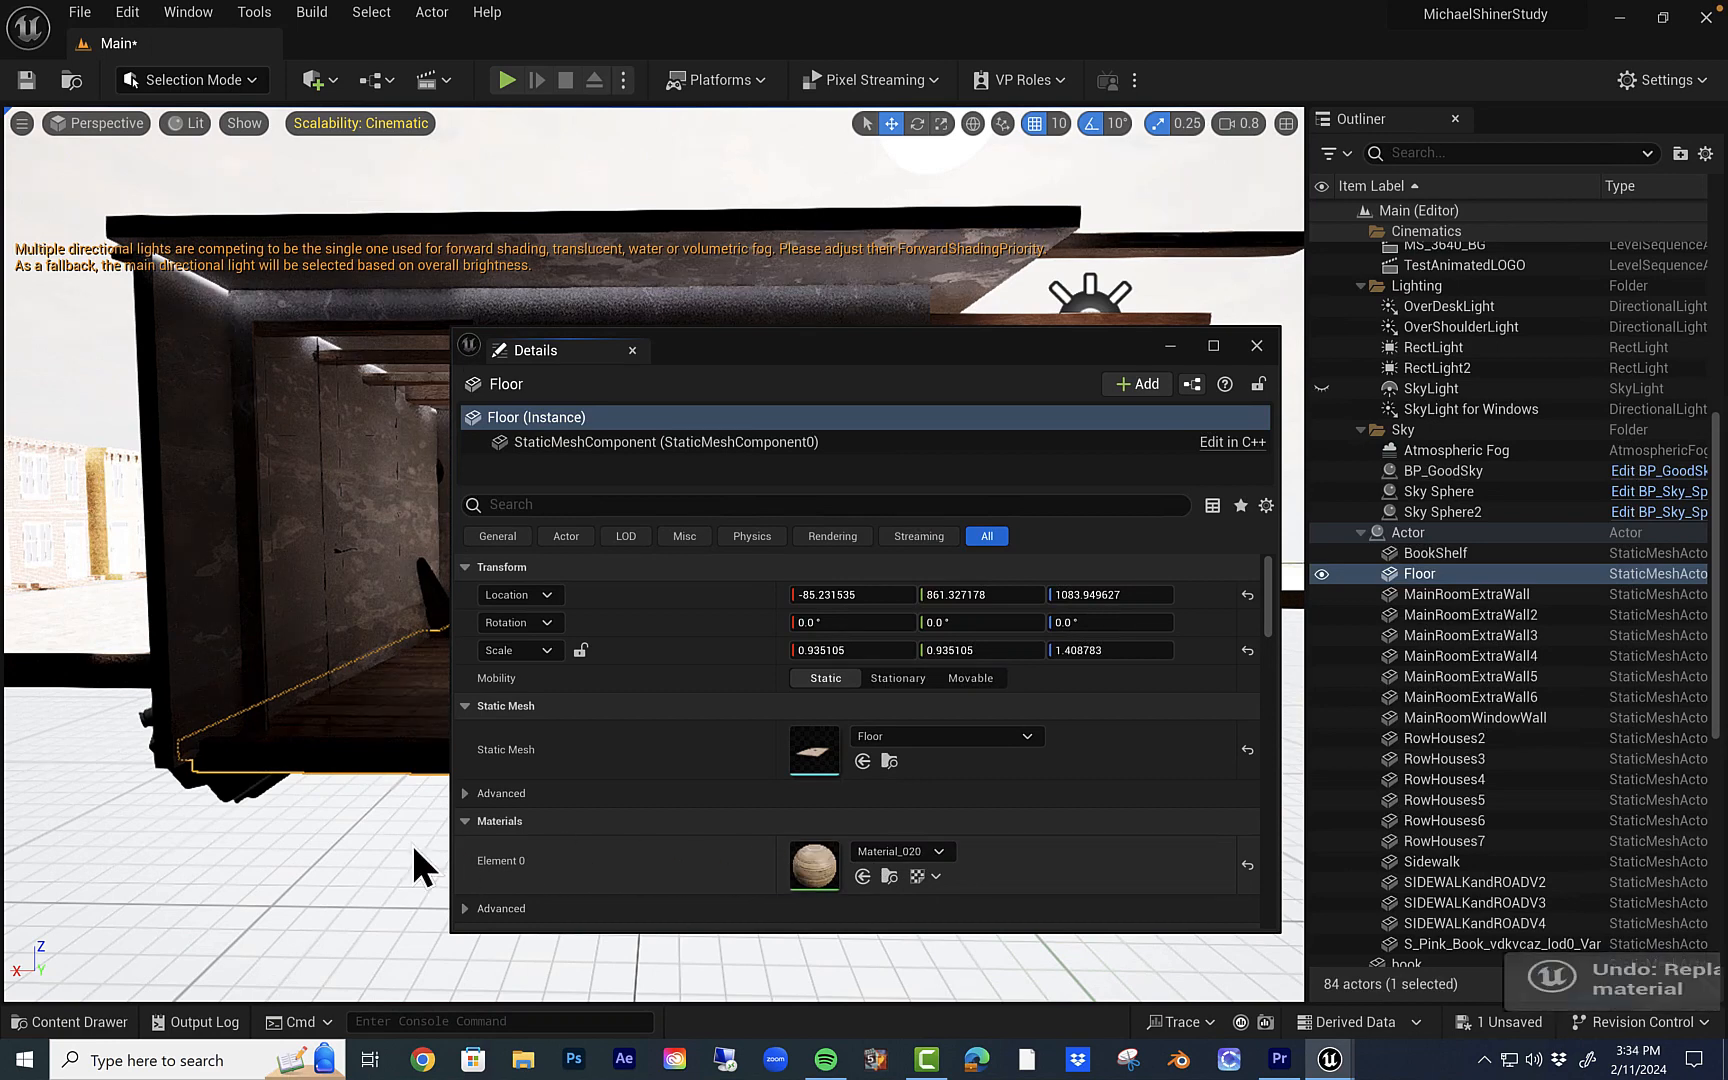
left_click(1258, 347)
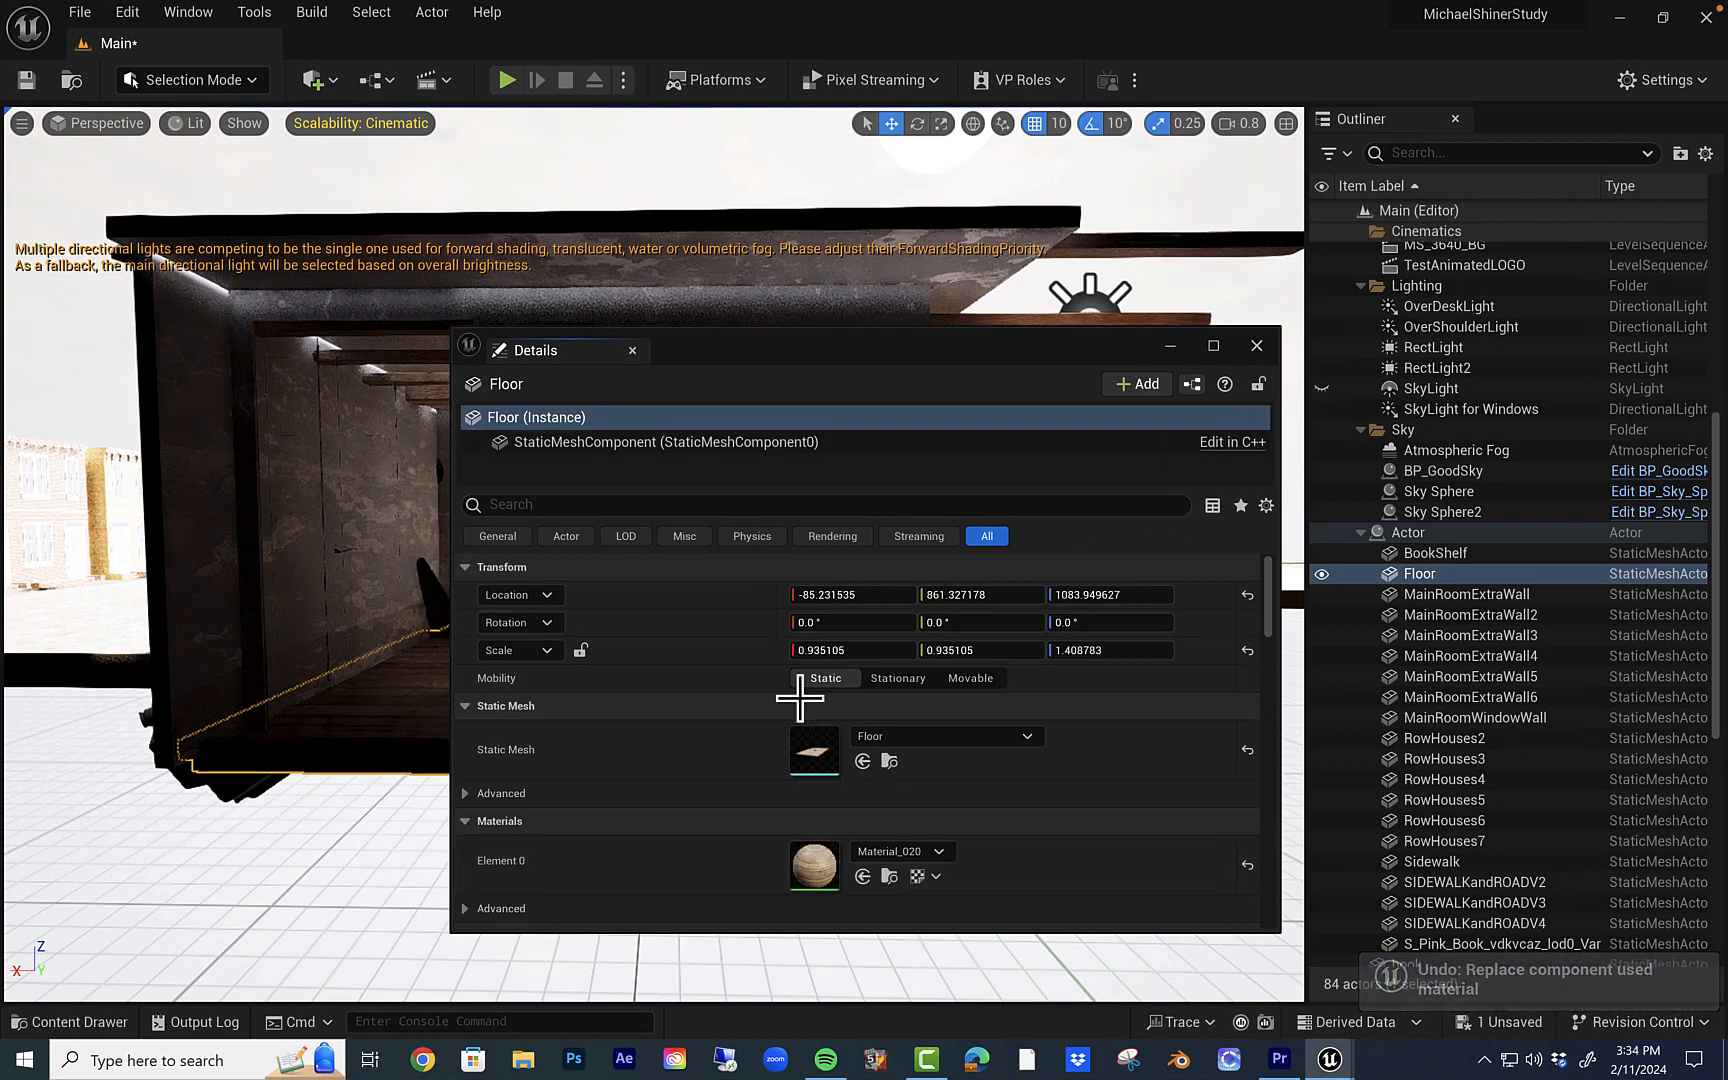
Select the ExtraRoomV2 mesh and the upper camera, MS_1140, outside the room to preview its shot
middle_click_drag(654, 555, 240, 445)
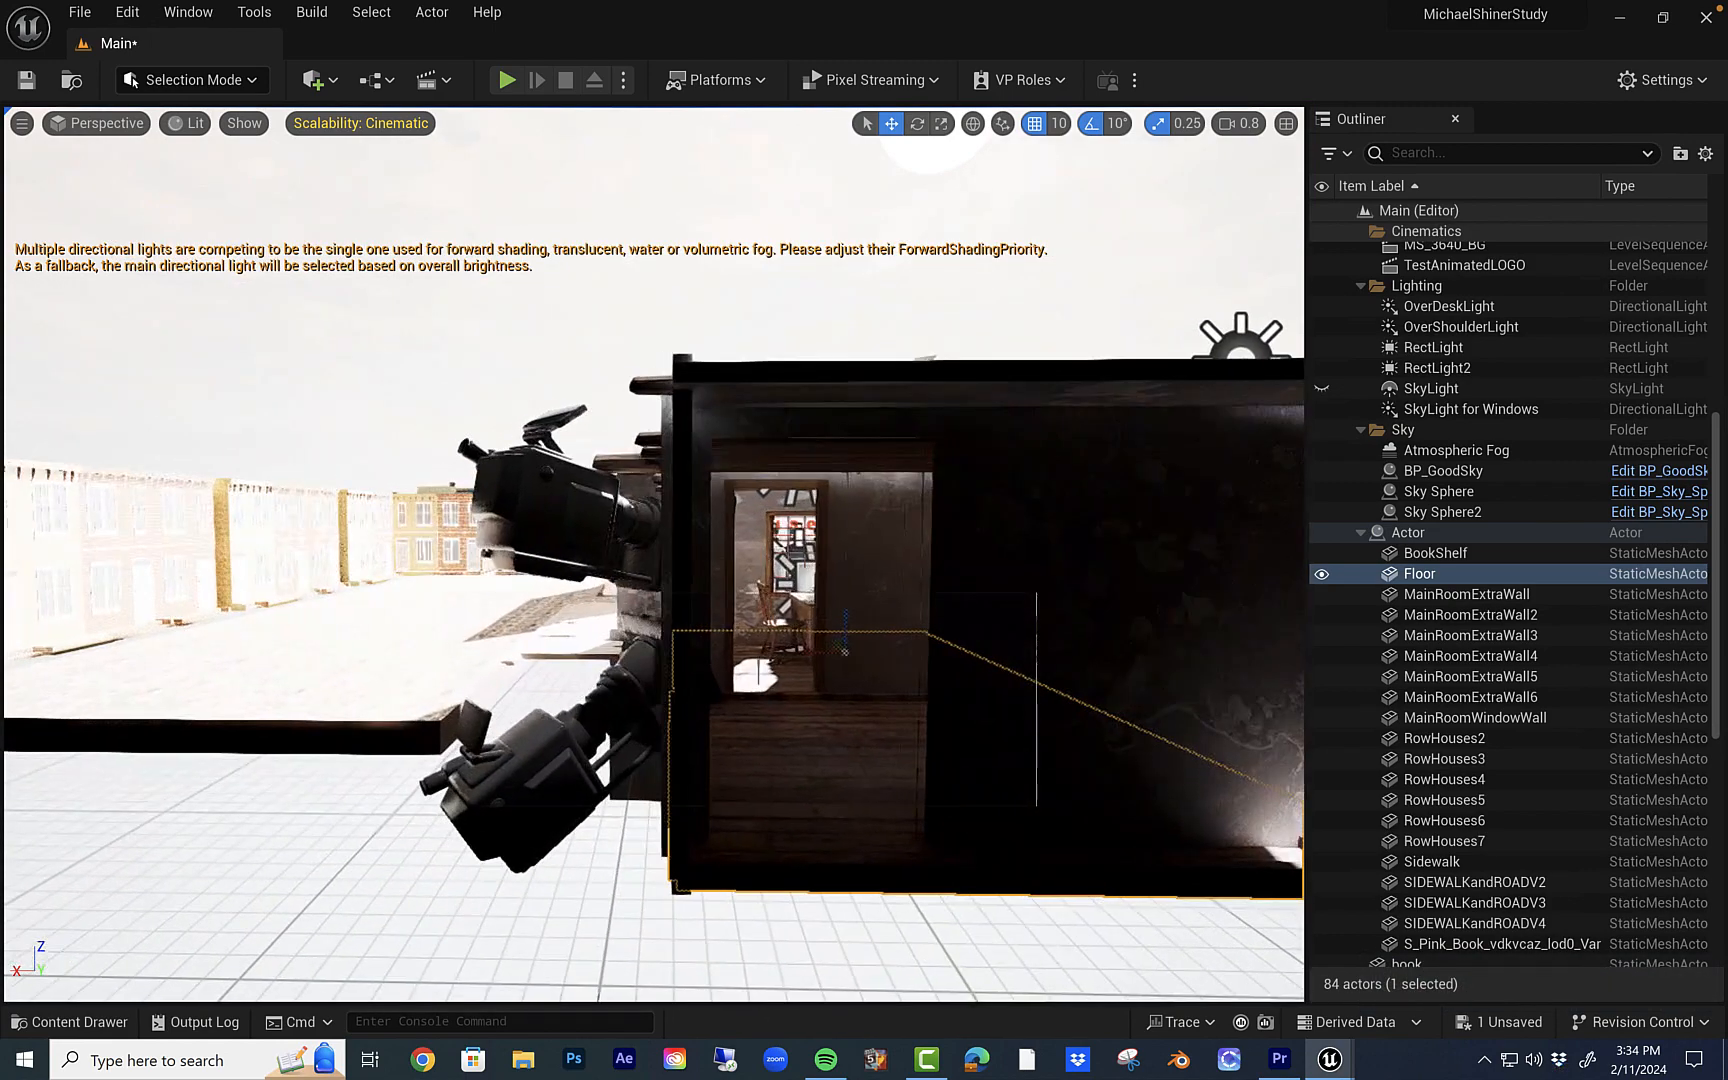
right_click_drag(654, 555, 728, 557)
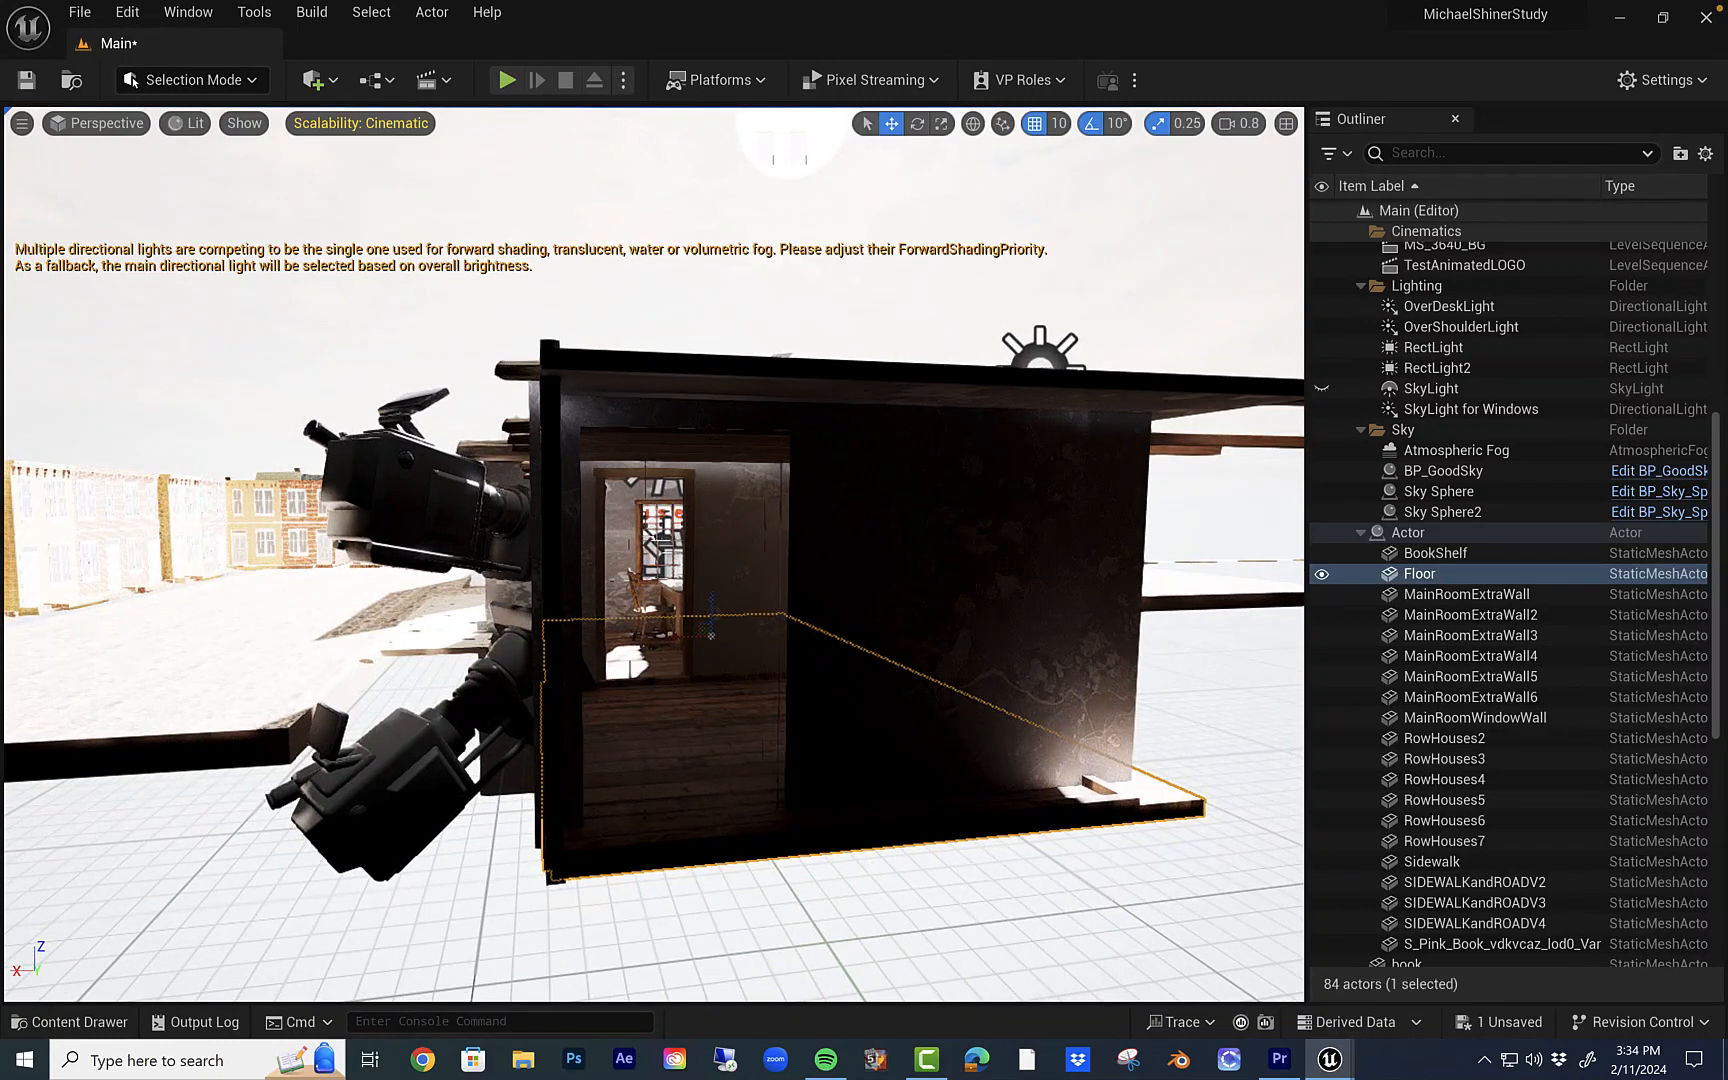
right_click_drag(879, 617, 879, 617)
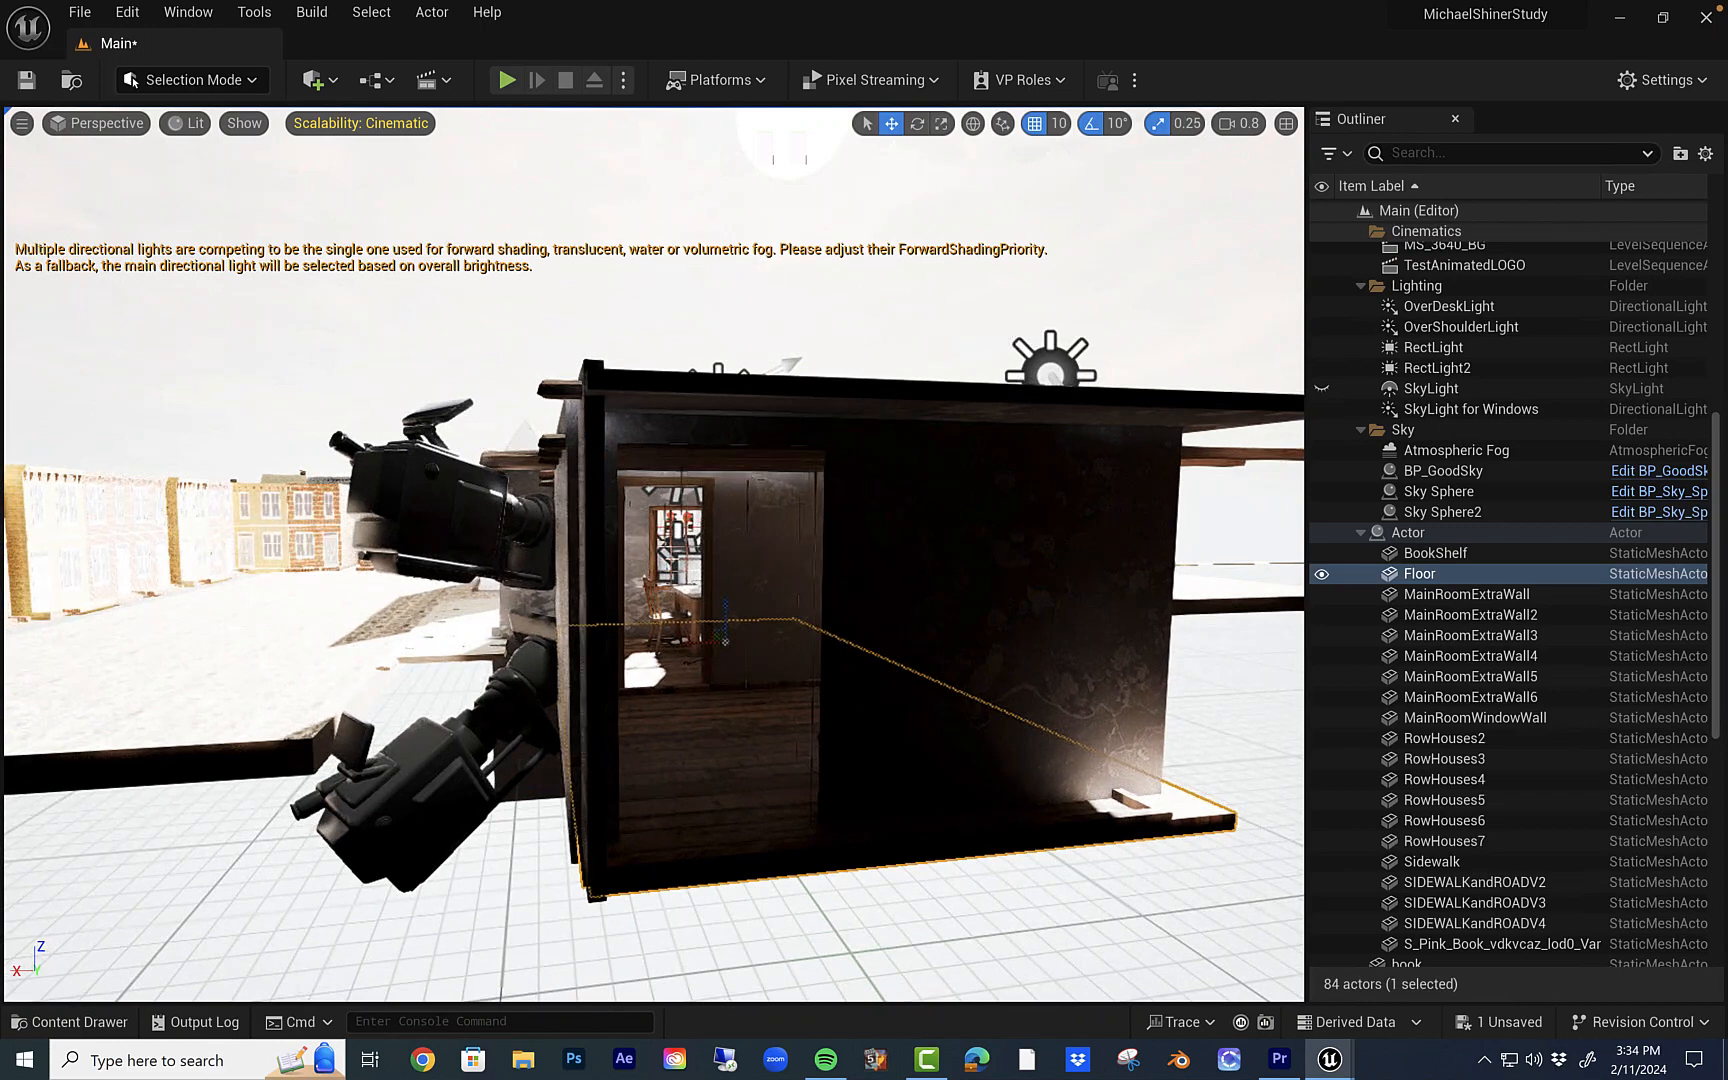
left_click(868, 601)
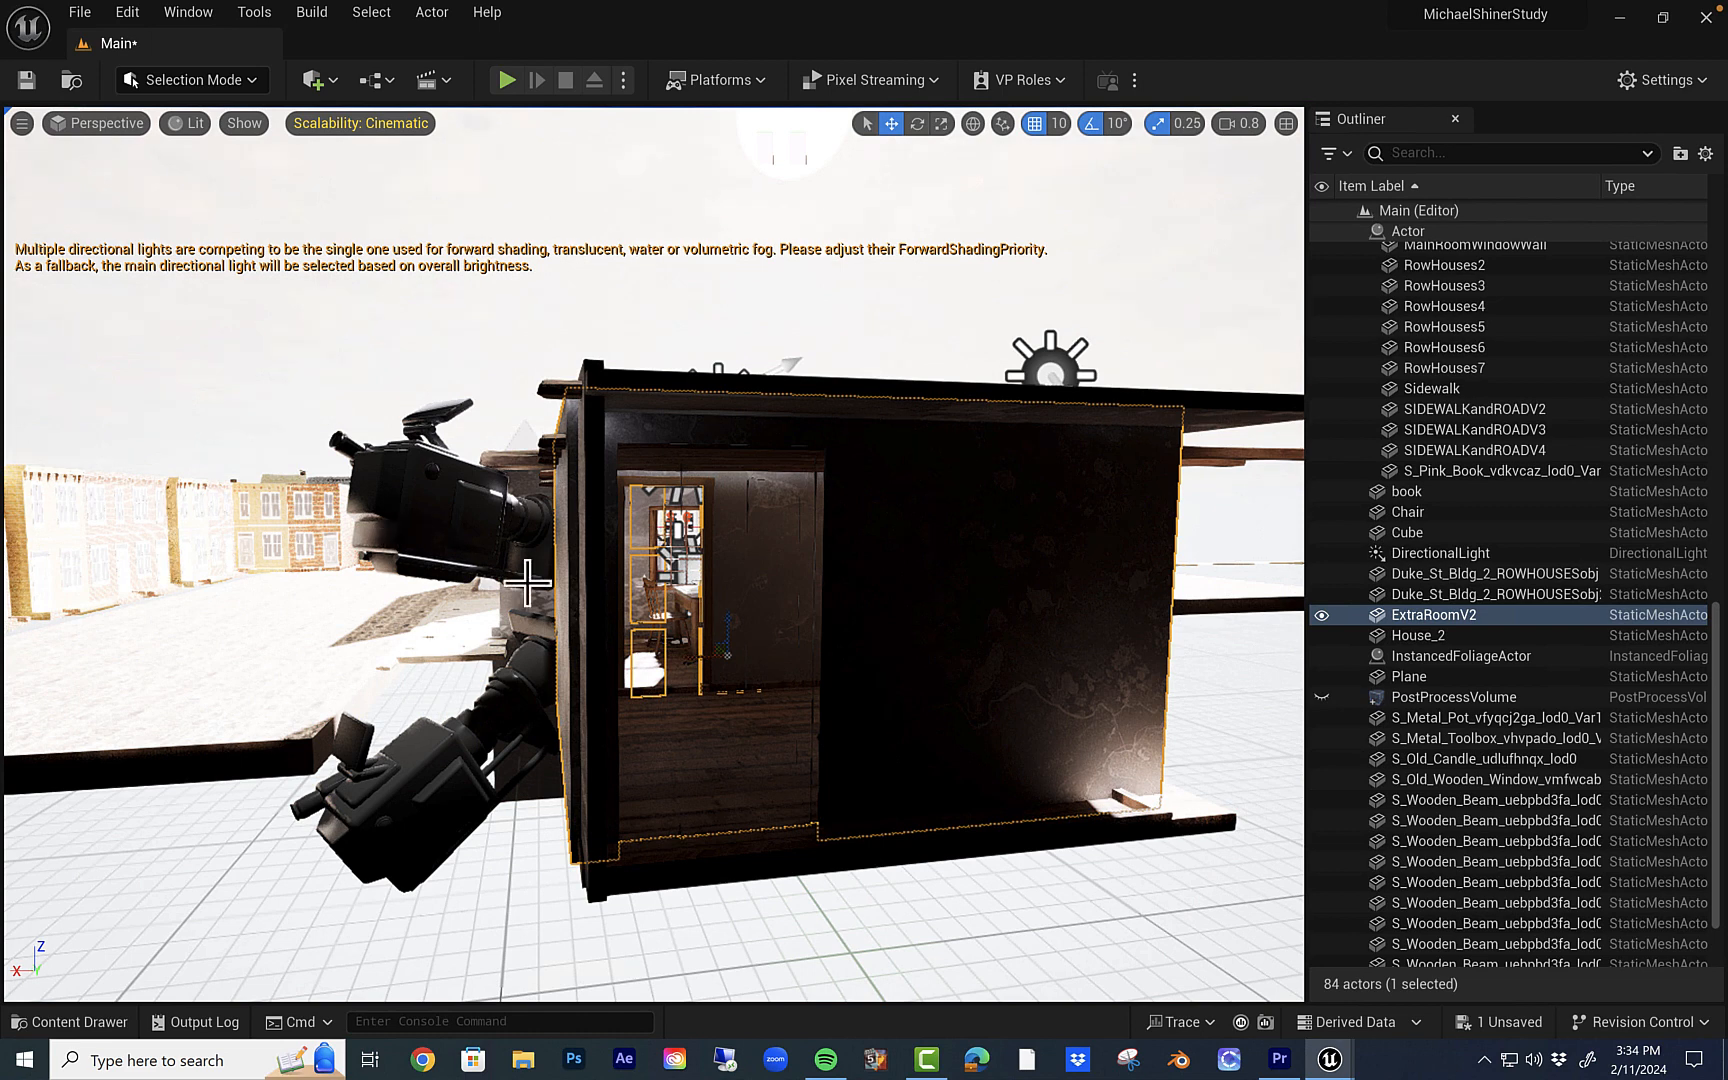
left_click(387, 495)
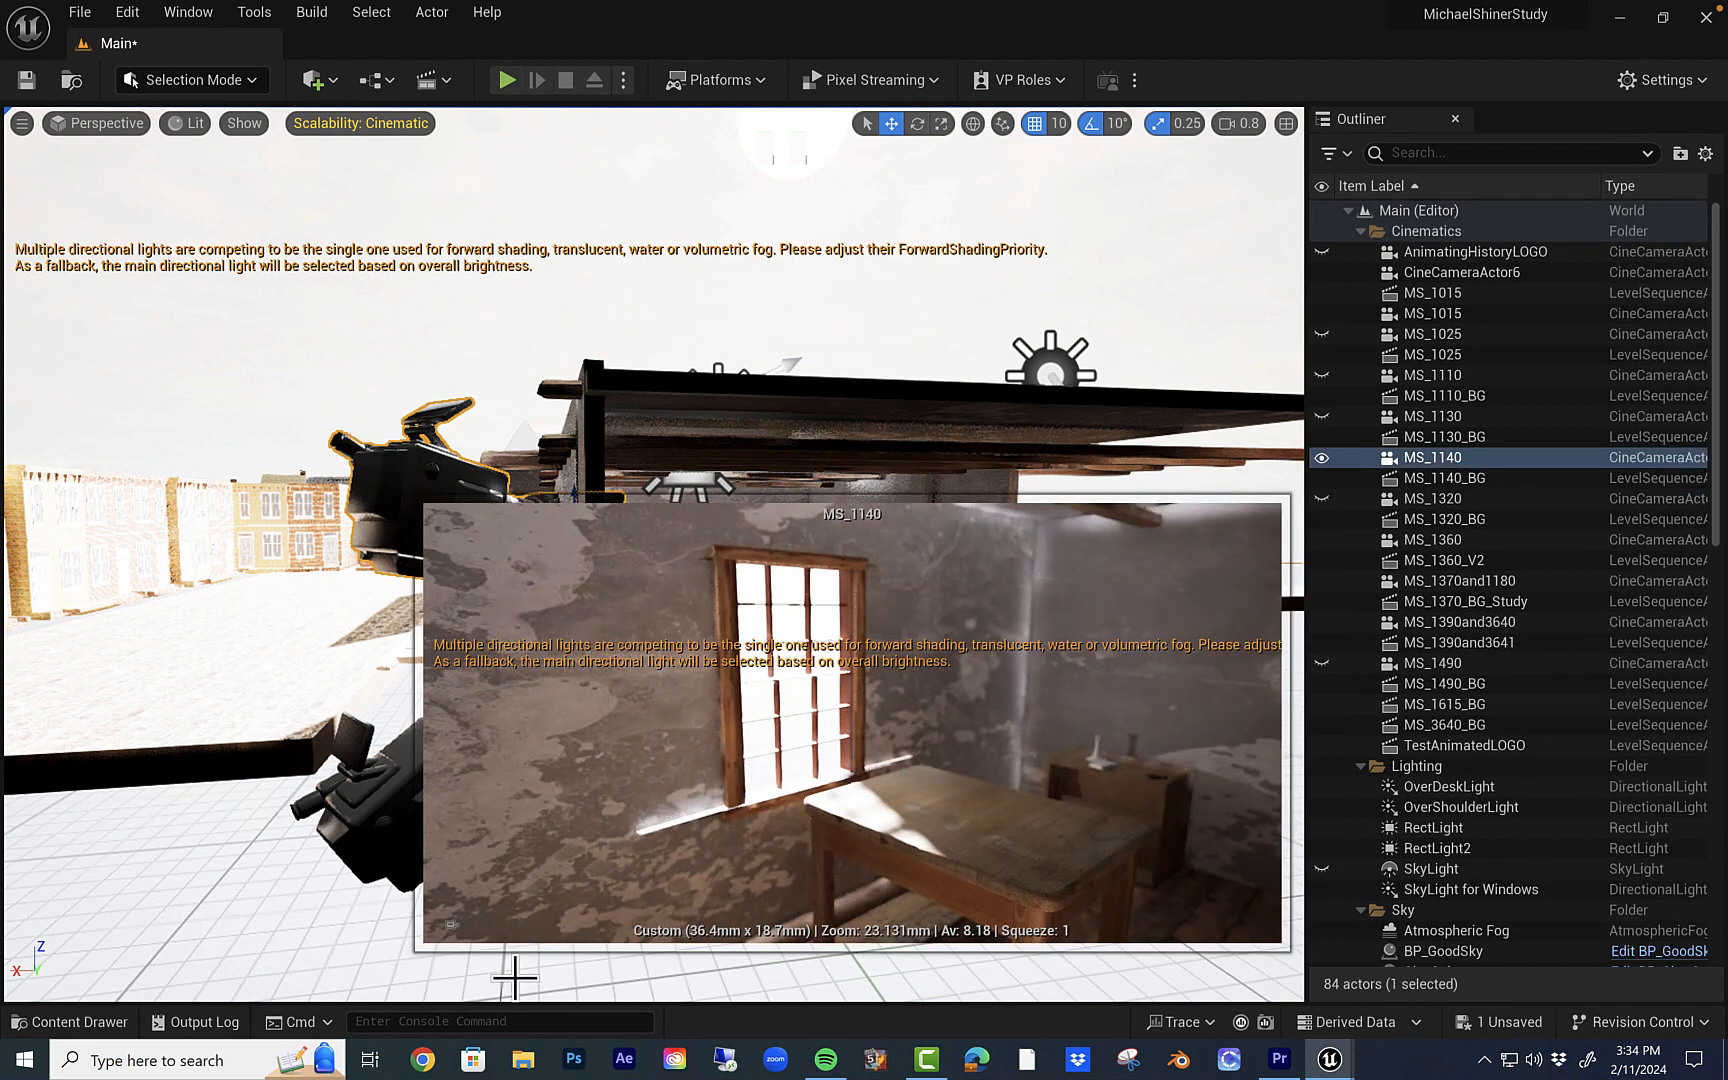
left_click(453, 928)
key("ctrl+Left")
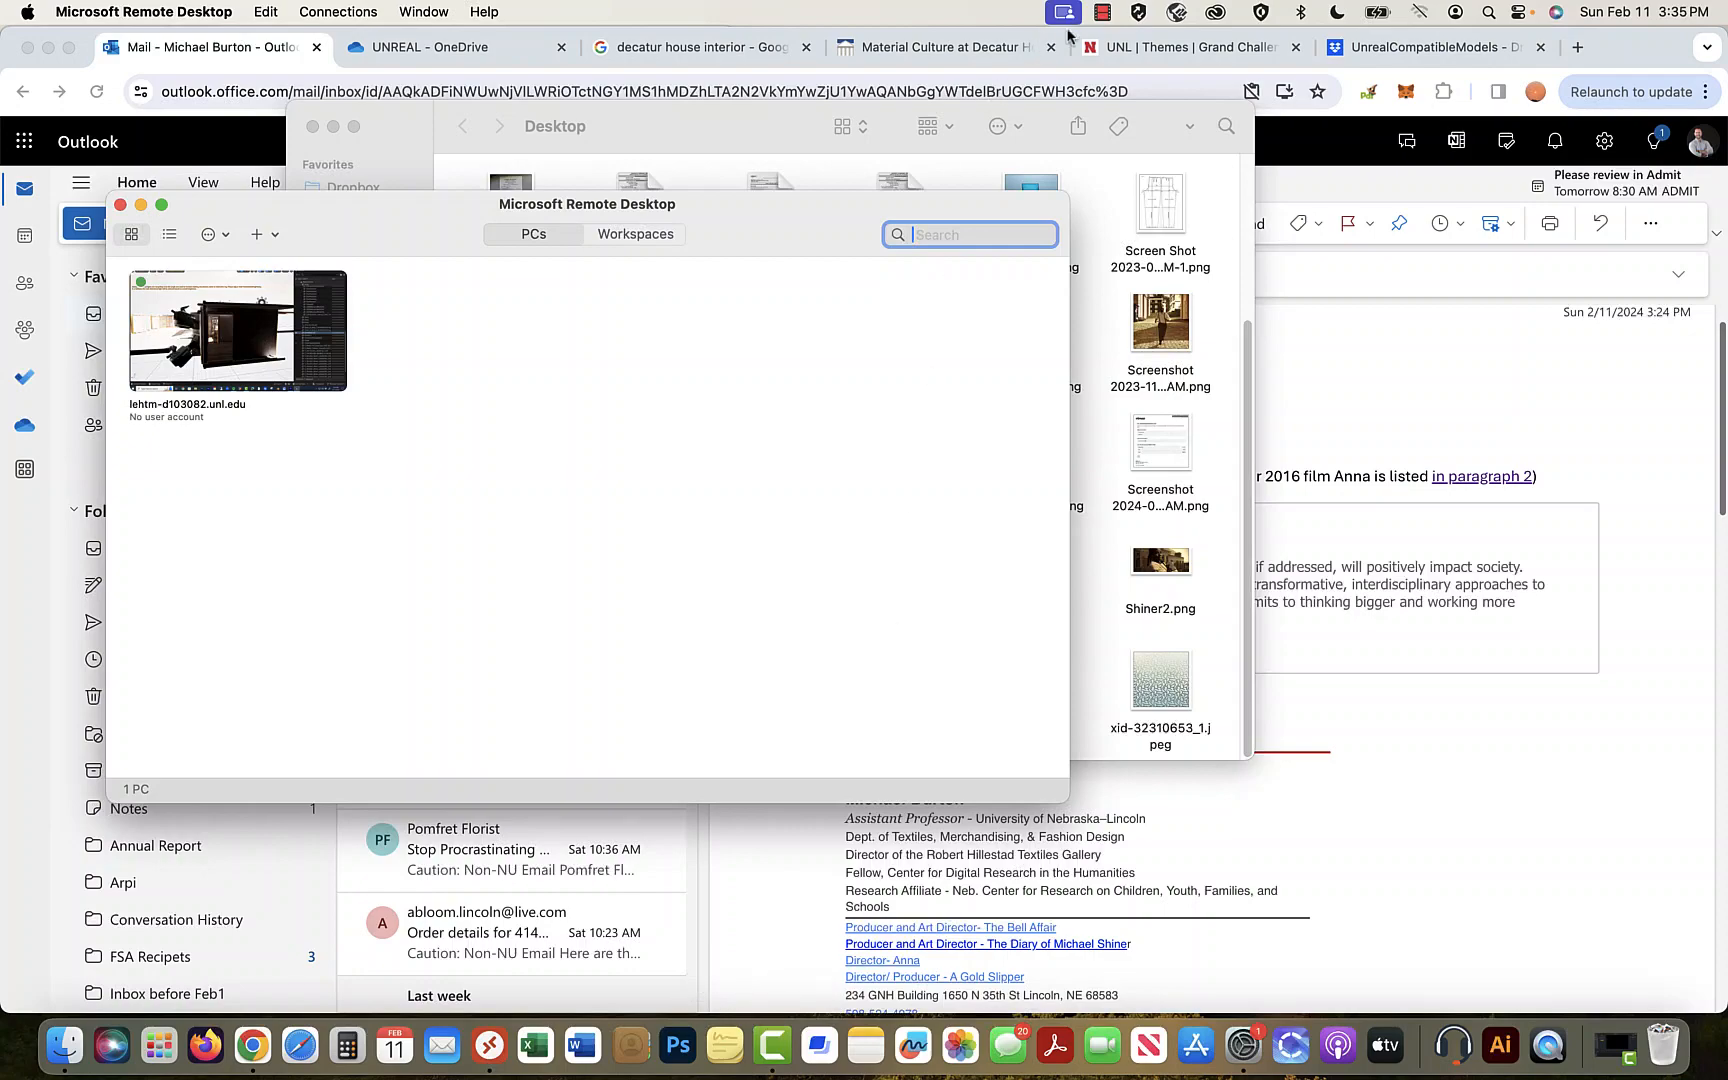
left_click(1102, 12)
left_click(1127, 43)
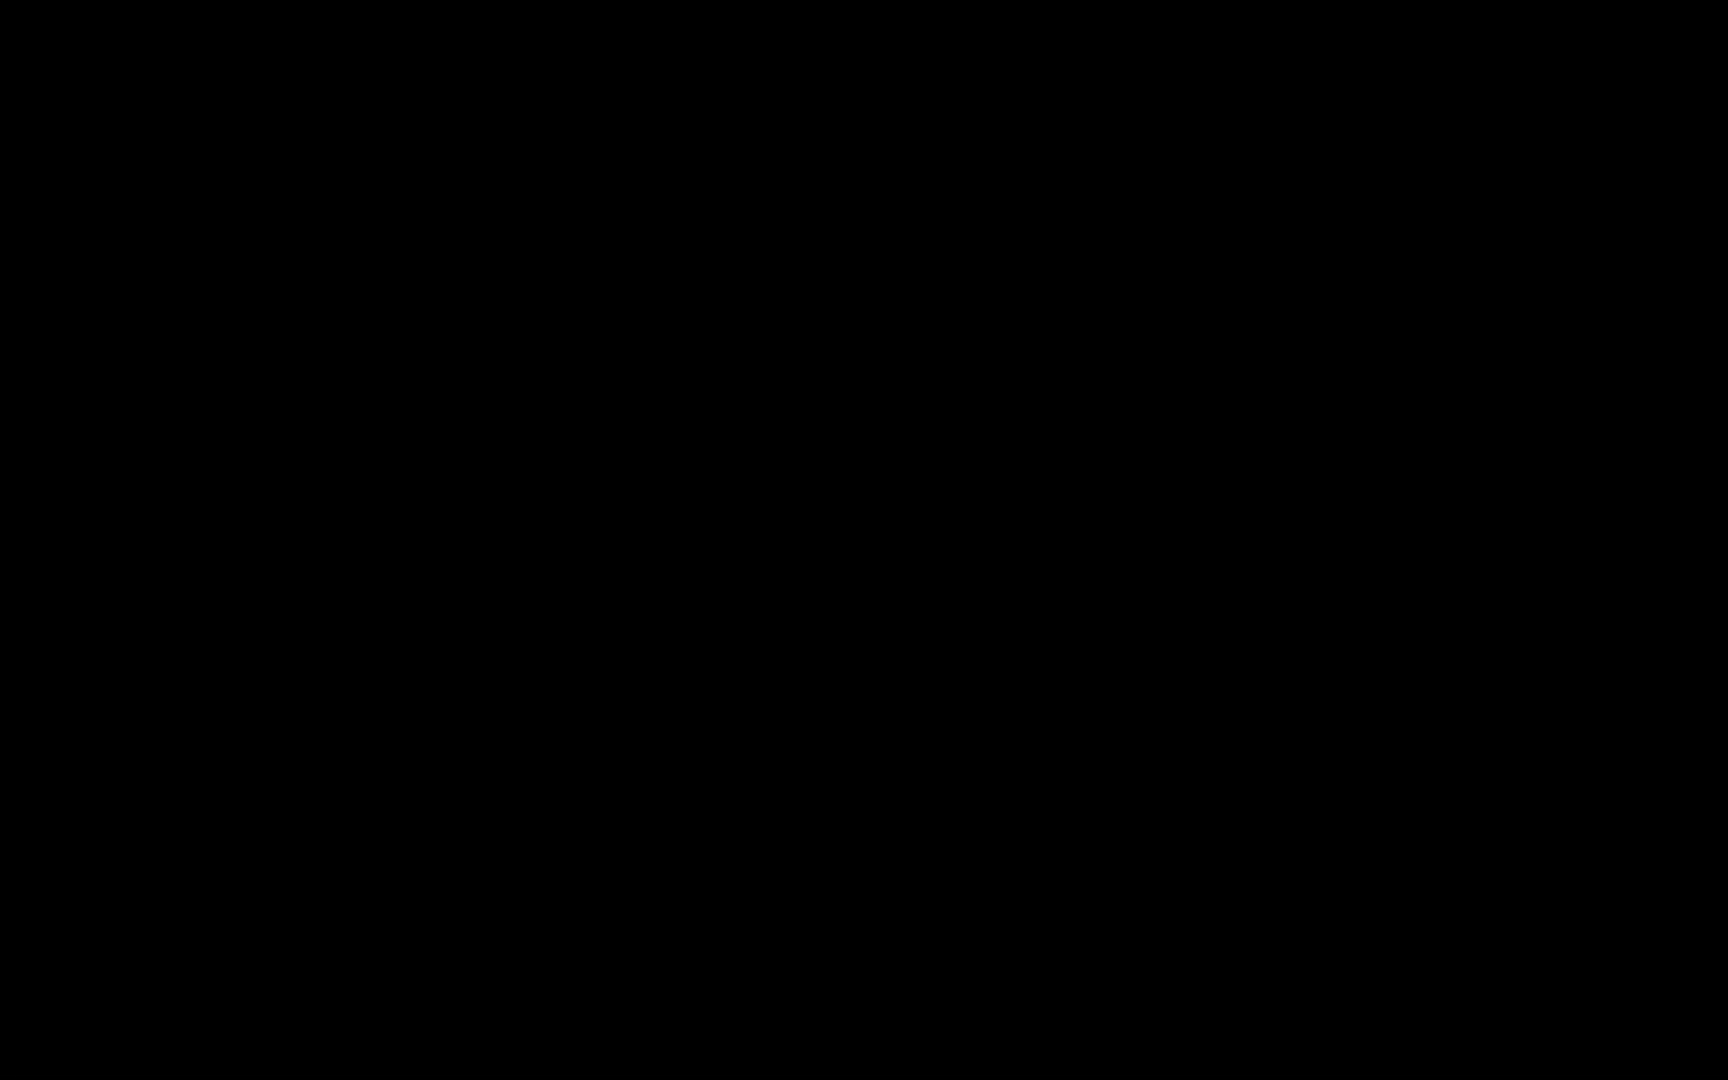